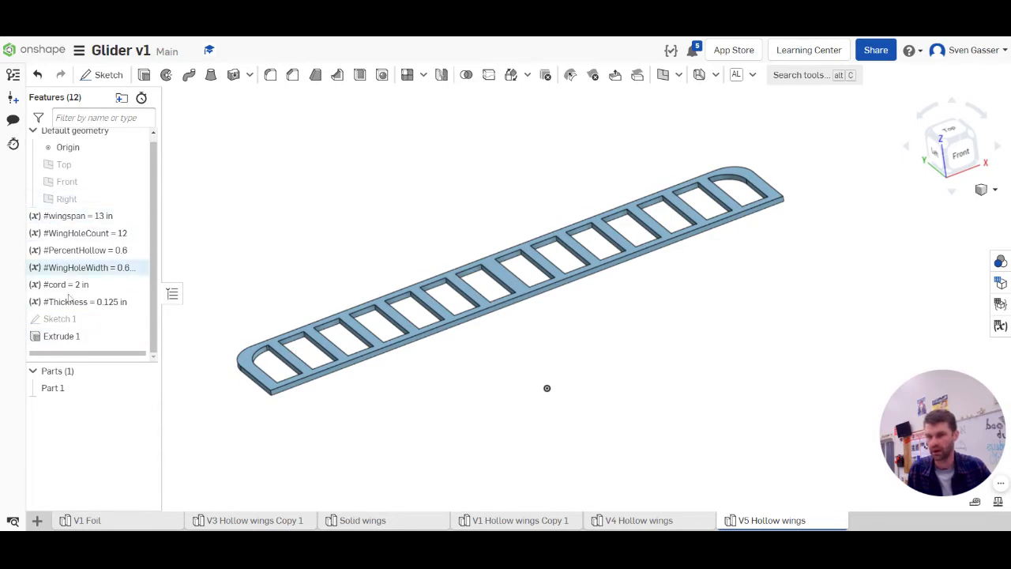
Edit the wing sketch and try to make the midpoint of the wing outline's lower edge coincident with the origin
{"action": "double_click", "coordinate": [57, 320]}
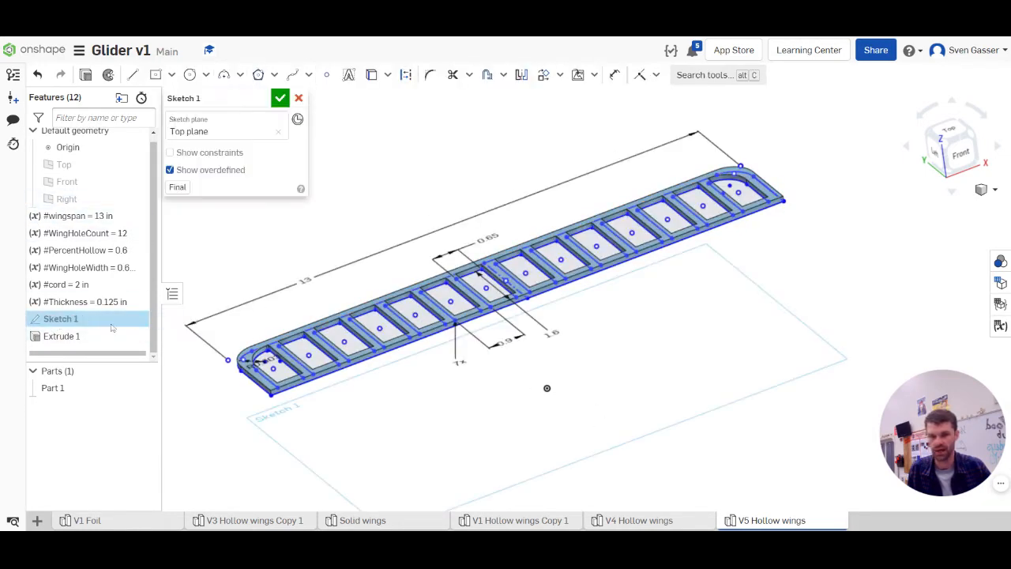
{"action": "key", "text": "n"}
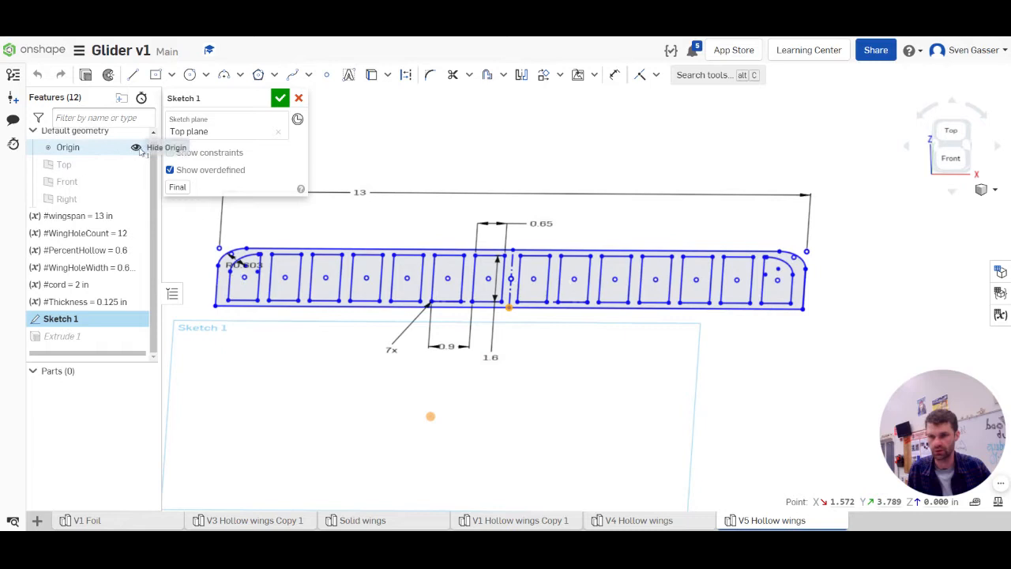
{"action": "left_click", "coordinate": [429, 416]}
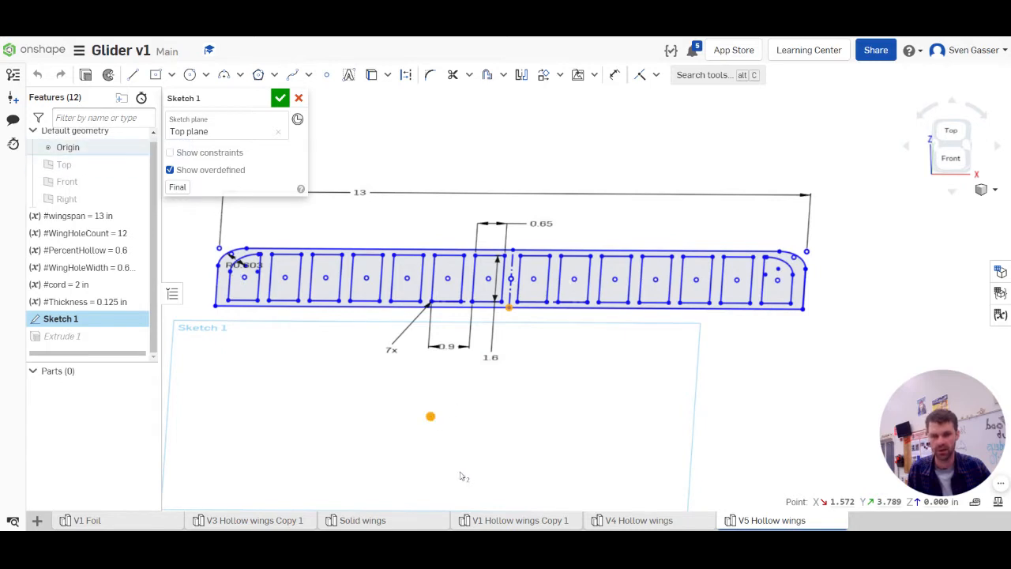
{"action": "left_click", "coordinate": [641, 75]}
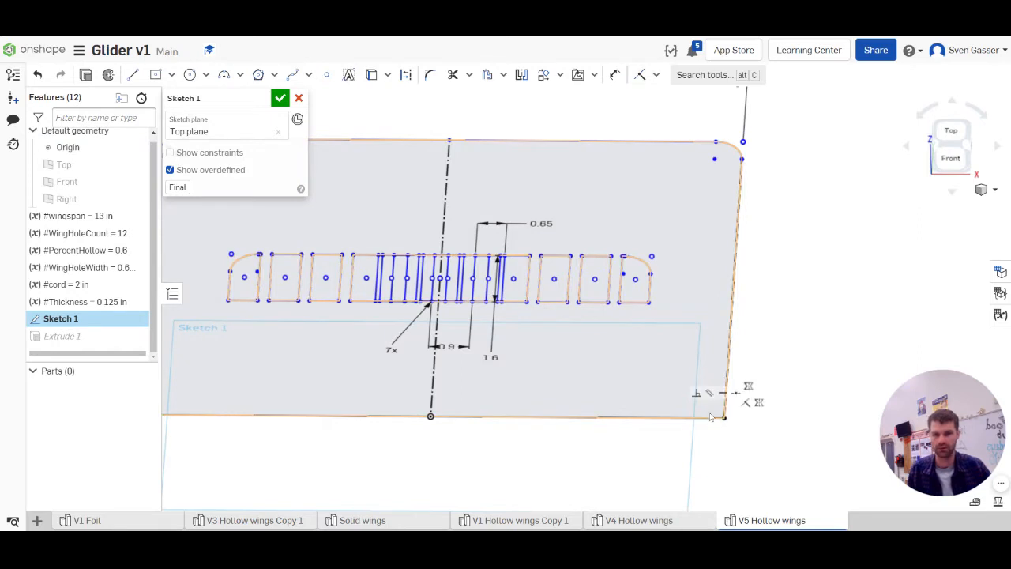
{"action": "scroll", "coordinate": [749, 443], "scroll_direction": "down", "scroll_amount": 5}
{"action": "scroll", "coordinate": [655, 447], "scroll_direction": "up", "scroll_amount": 3}
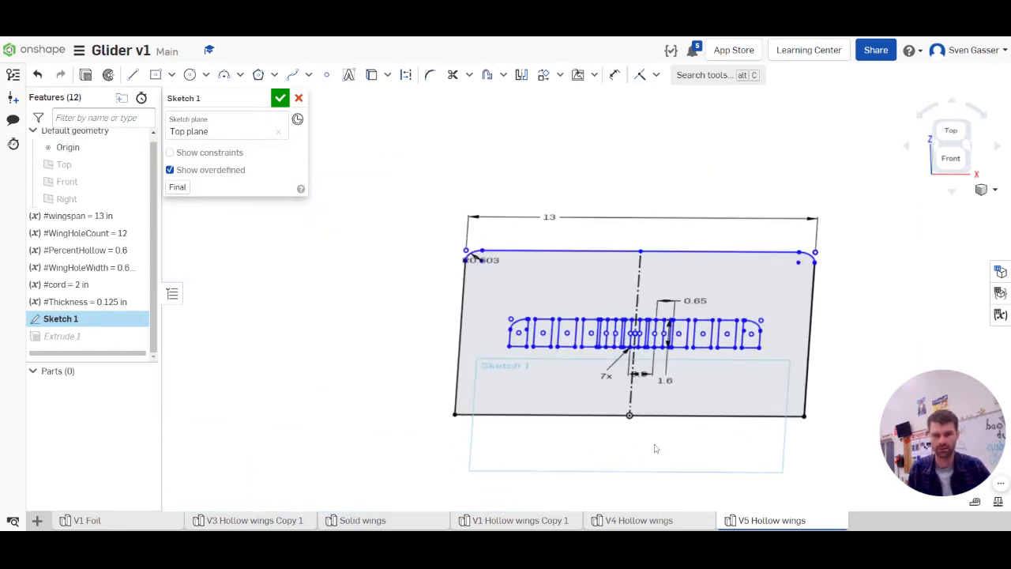
Try dimensioning the distance between the wing outline's long upper and lower edges as #cord
{"action": "key", "text": "d"}
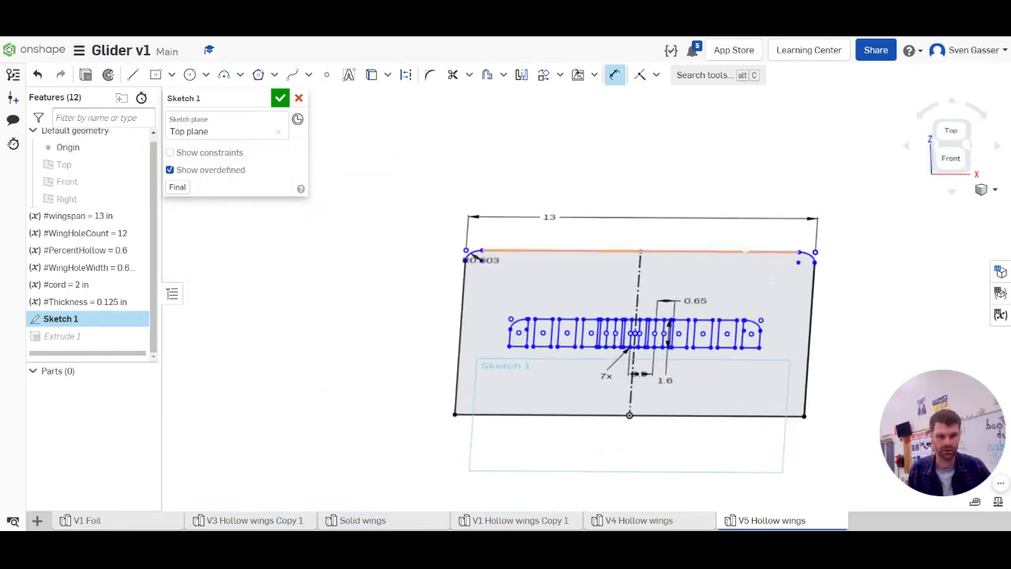
{"action": "left_click", "coordinate": [798, 253]}
{"action": "left_click", "coordinate": [796, 412]}
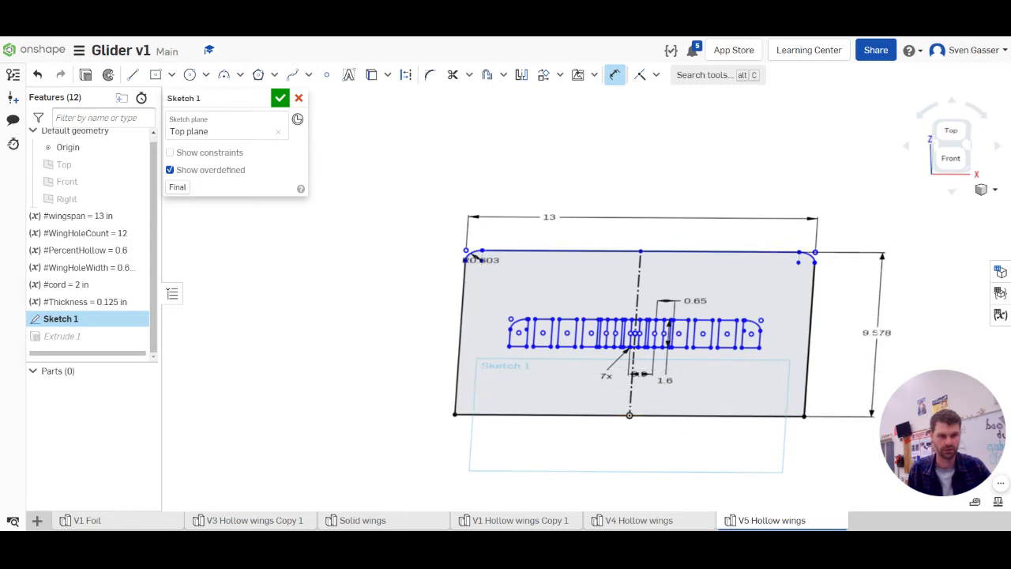
{"action": "left_click", "coordinate": [868, 333]}
{"action": "type", "text": "#cord"}
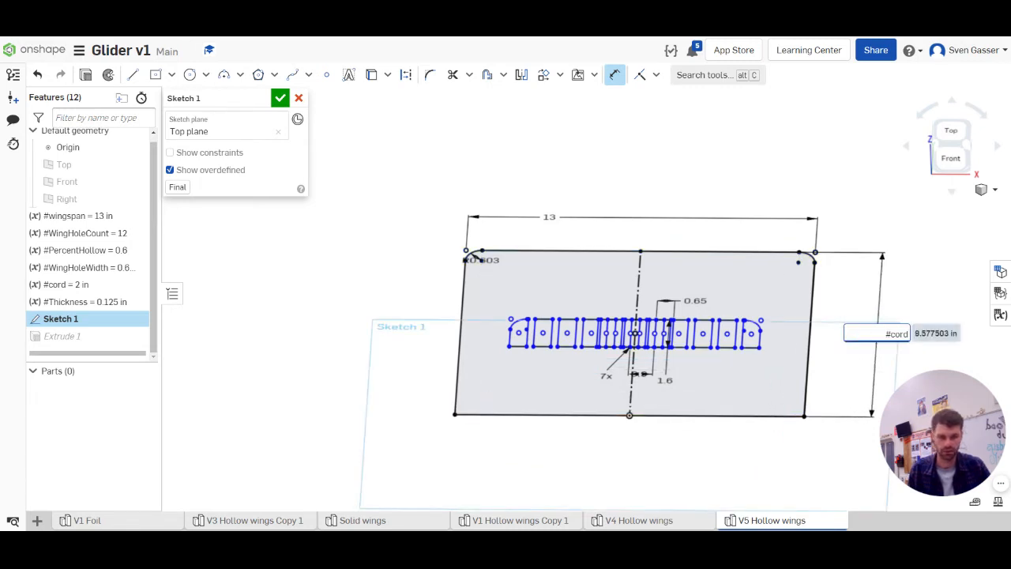
{"action": "key", "text": "Return"}
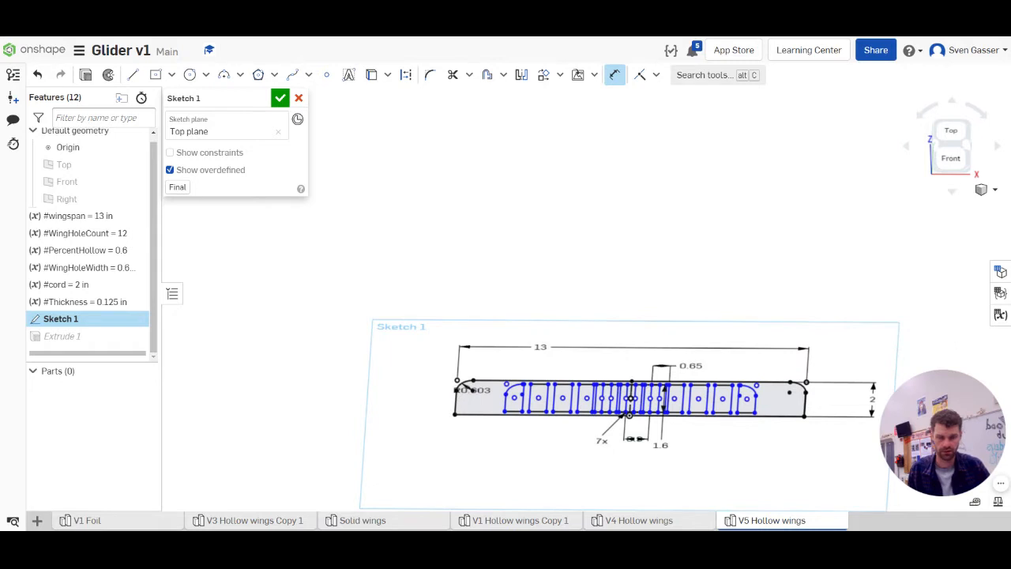
{"action": "scroll", "coordinate": [814, 434], "scroll_direction": "up", "scroll_amount": 4}
{"action": "scroll", "coordinate": [813, 454], "scroll_direction": "down", "scroll_amount": 2}
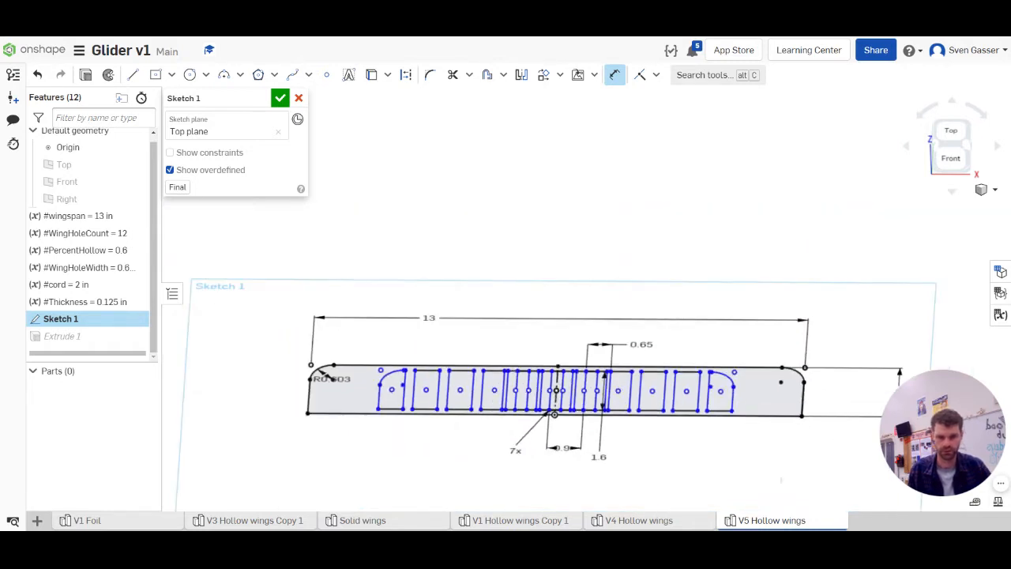
{"action": "key", "text": "Escape"}
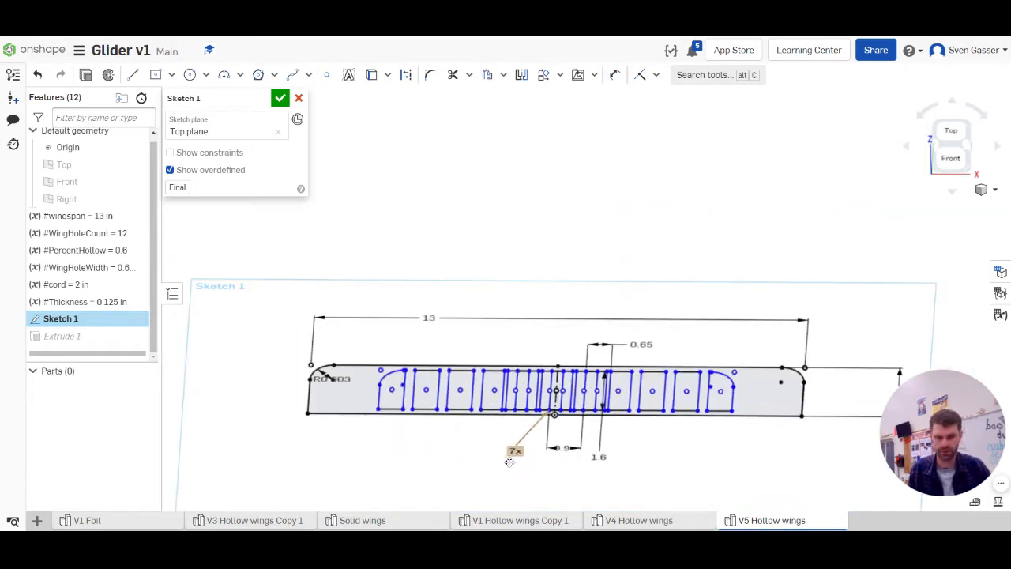
Discard the changes to the wing sketch and dismiss the cancellation notice
{"action": "scroll", "coordinate": [518, 469], "scroll_direction": "up", "scroll_amount": 1}
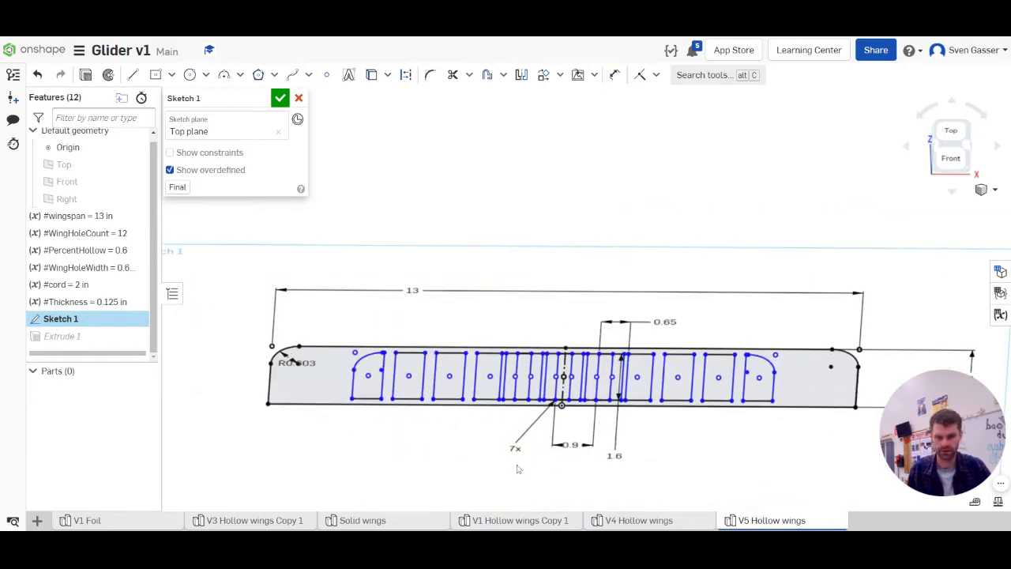
{"action": "left_click", "coordinate": [299, 98]}
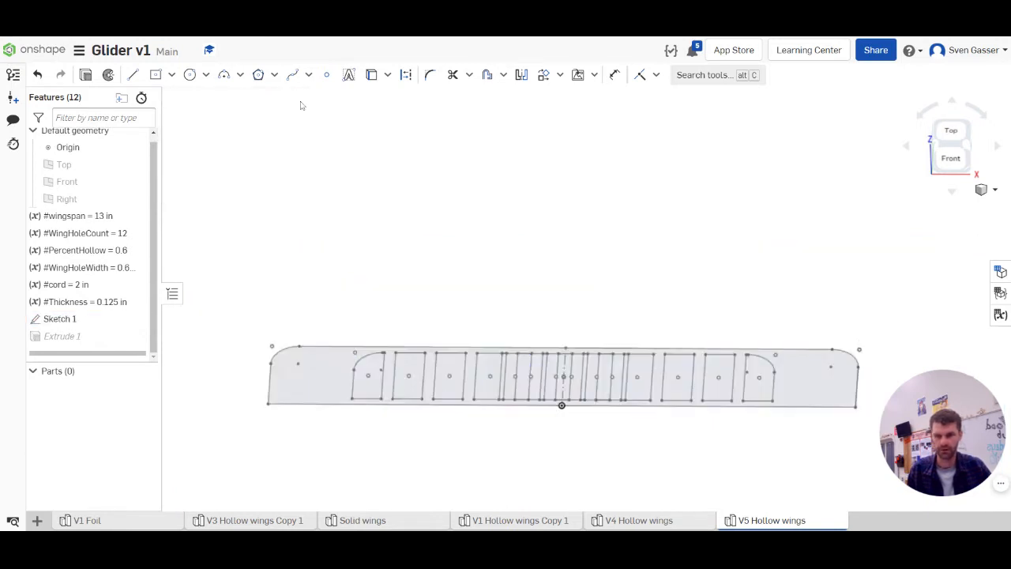
{"action": "mouse_move", "coordinate": [482, 363]}
{"action": "right_mouse_down"}
{"action": "mouse_move", "coordinate": [521, 330]}
{"action": "mouse_move", "coordinate": [509, 373]}
{"action": "right_mouse_up"}
{"action": "scroll", "coordinate": [505, 374], "scroll_direction": "down", "scroll_amount": 3}
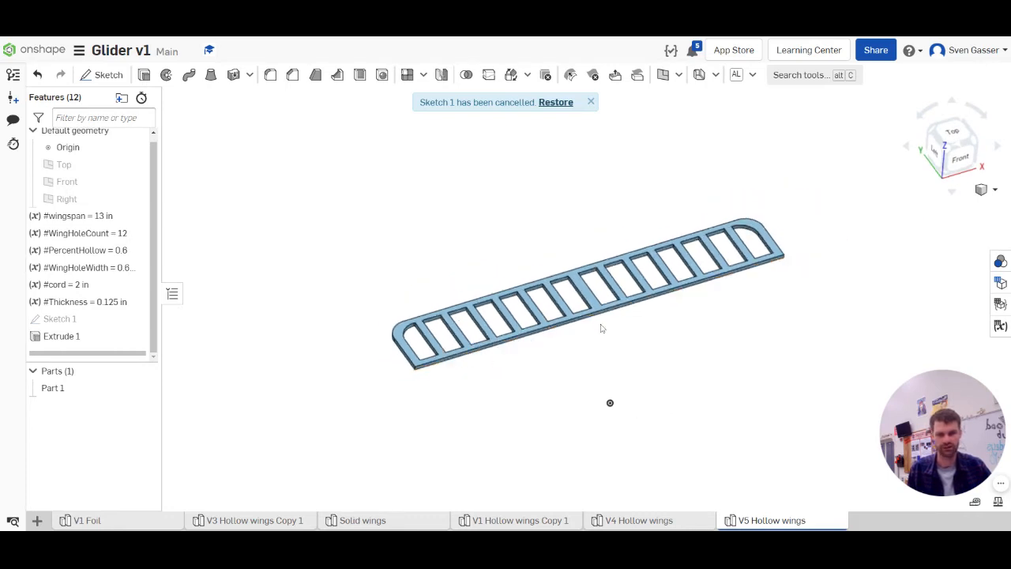
{"action": "left_click", "coordinate": [589, 102]}
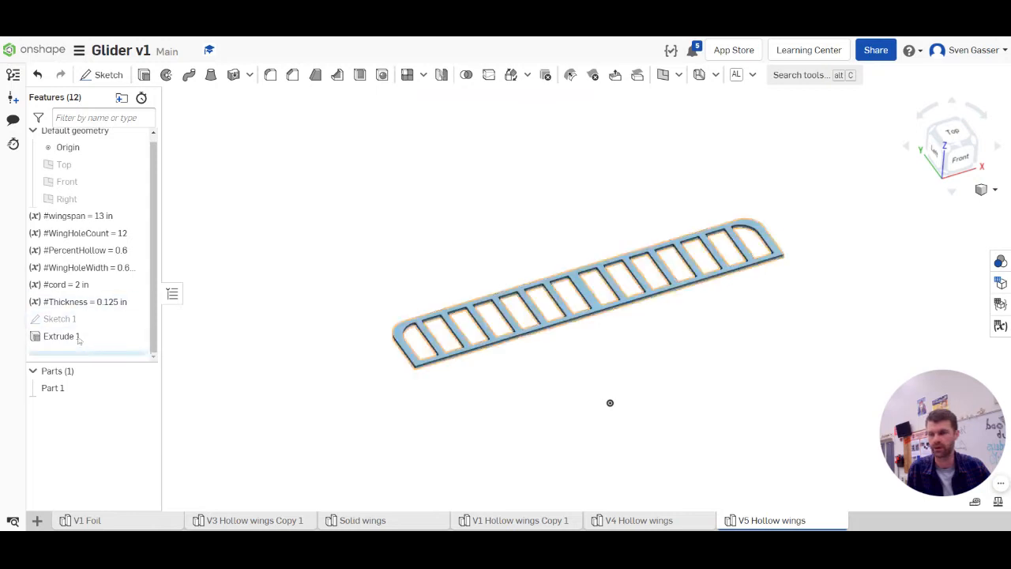
Show the Right plane to check its position against the wing, and hide the plane and the origin
{"action": "key", "text": "shift+1"}
{"action": "right_click_drag", "start_coordinate": [336, 376], "coordinate": [340, 399]}
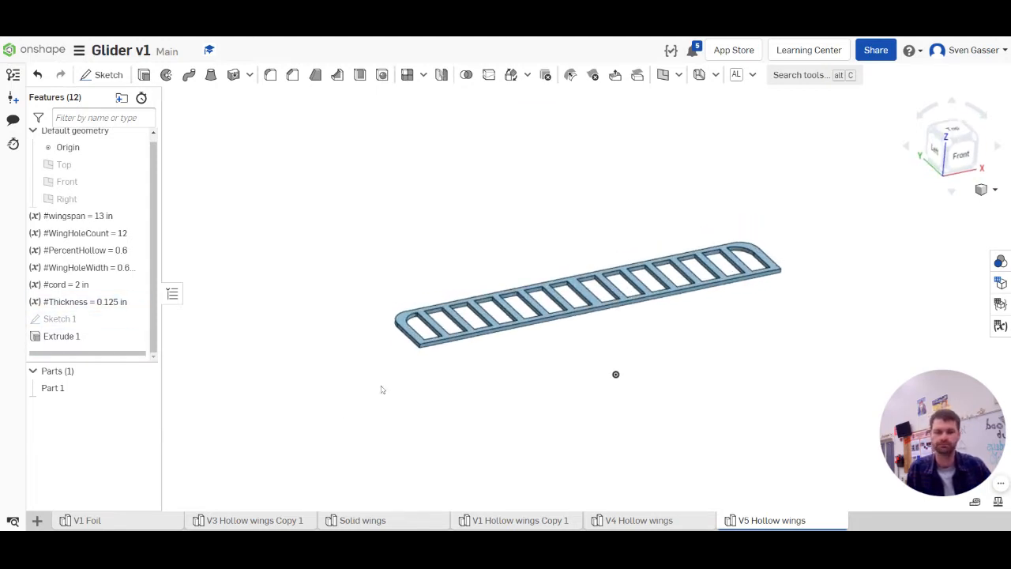
{"action": "left_click", "coordinate": [136, 198]}
{"action": "mouse_move", "coordinate": [616, 377]}
{"action": "right_mouse_down"}
{"action": "mouse_move", "coordinate": [599, 382]}
{"action": "mouse_move", "coordinate": [593, 405]}
{"action": "mouse_move", "coordinate": [595, 390]}
{"action": "mouse_move", "coordinate": [628, 388]}
{"action": "mouse_move", "coordinate": [605, 384]}
{"action": "right_mouse_up"}
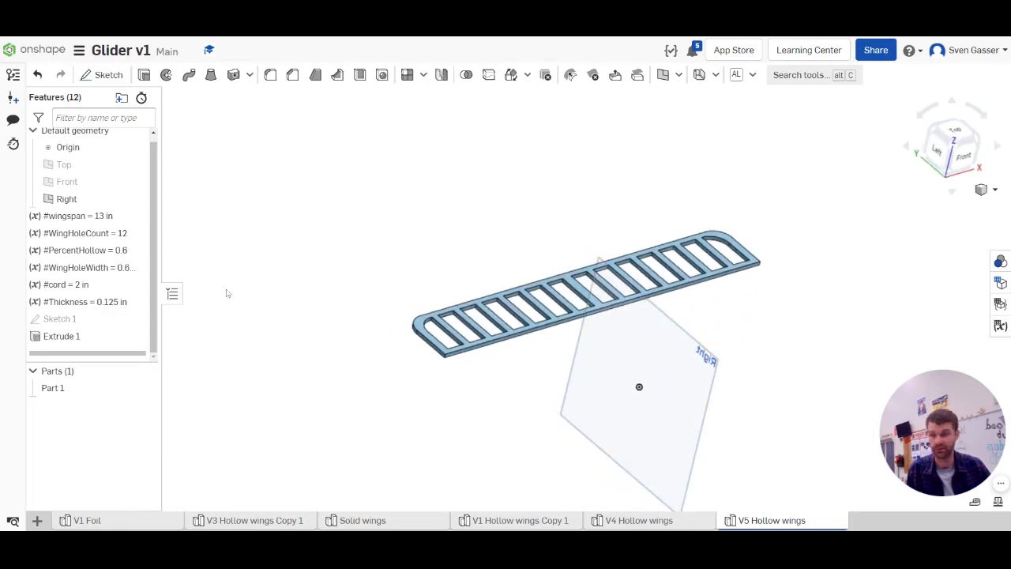
{"action": "left_click", "coordinate": [136, 198]}
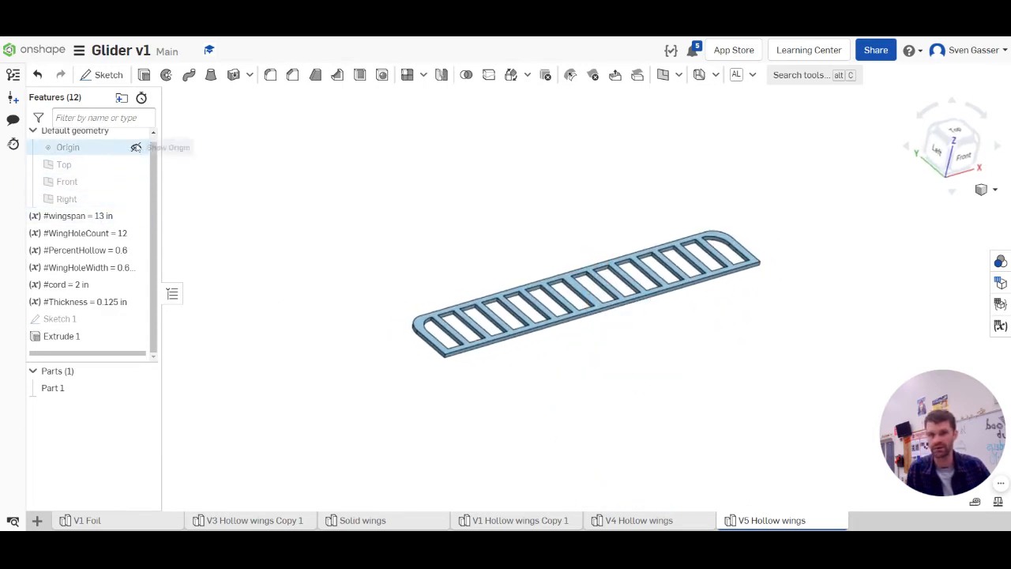
Create a mid plane between the two flat end faces at the wing's tips
{"action": "left_click", "coordinate": [661, 75]}
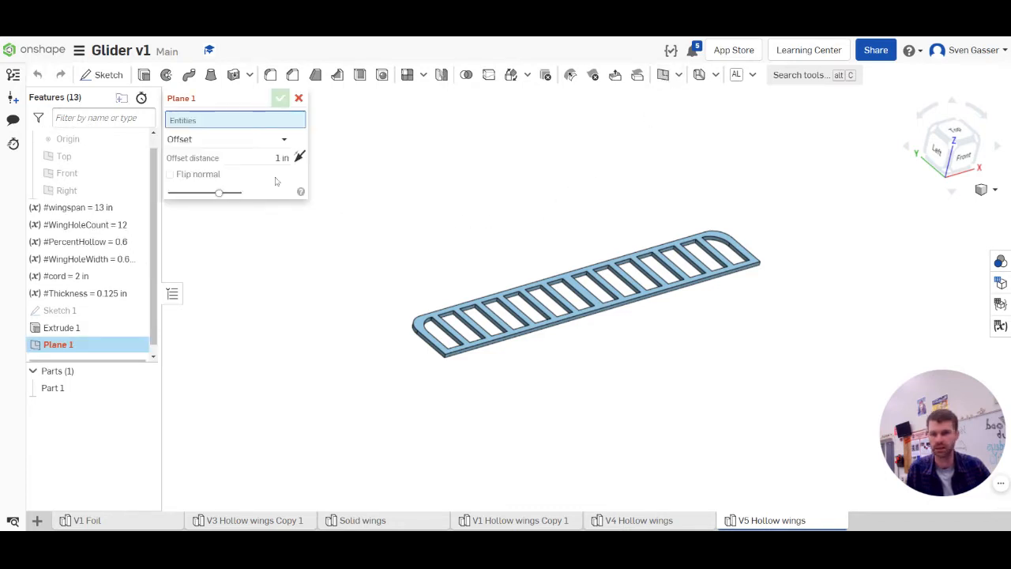
{"action": "left_click", "coordinate": [184, 141]}
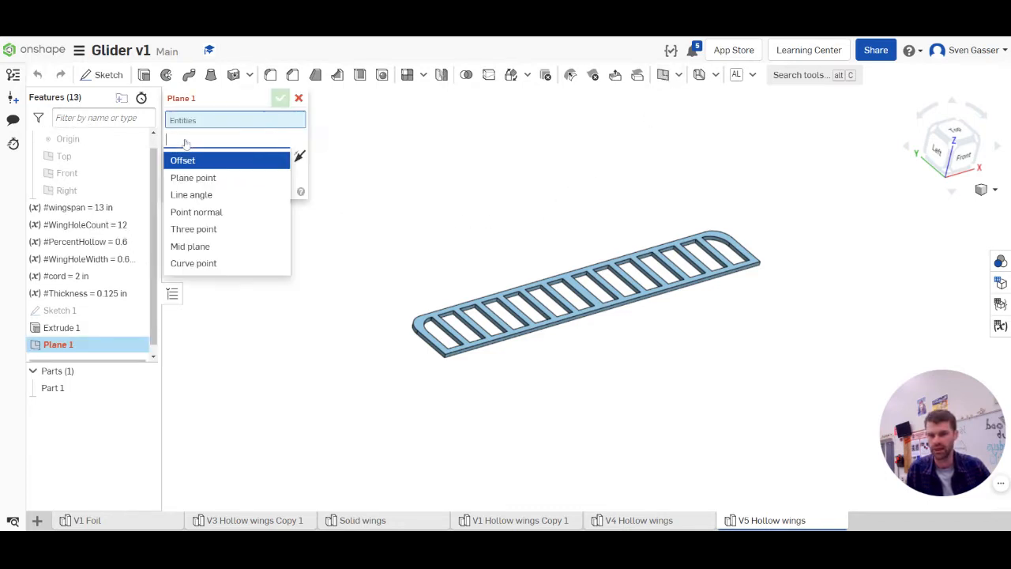
{"action": "left_click", "coordinate": [192, 246]}
{"action": "scroll", "coordinate": [418, 361], "scroll_direction": "up", "scroll_amount": 3}
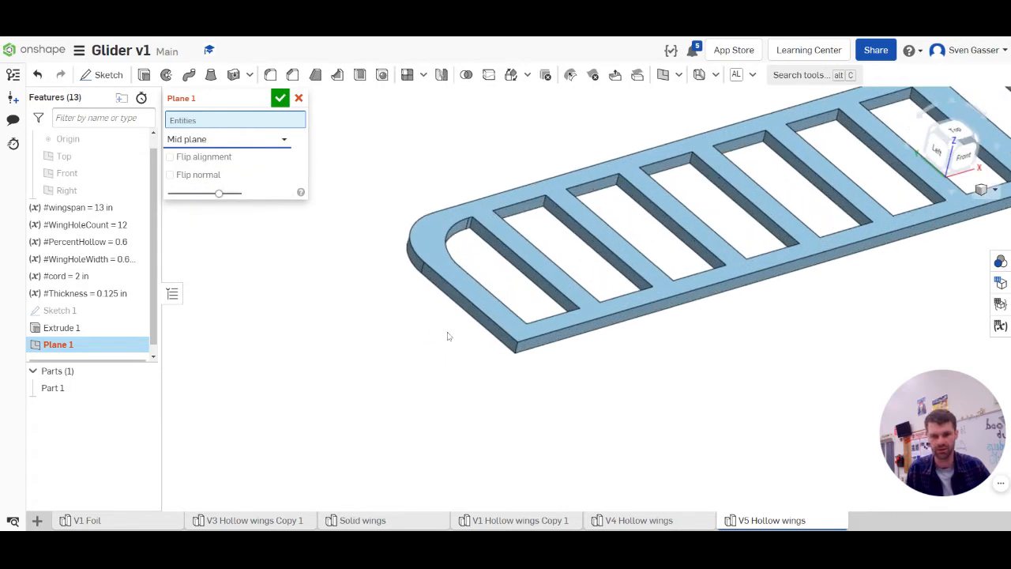
{"action": "scroll", "coordinate": [488, 329], "scroll_direction": "up", "scroll_amount": 3}
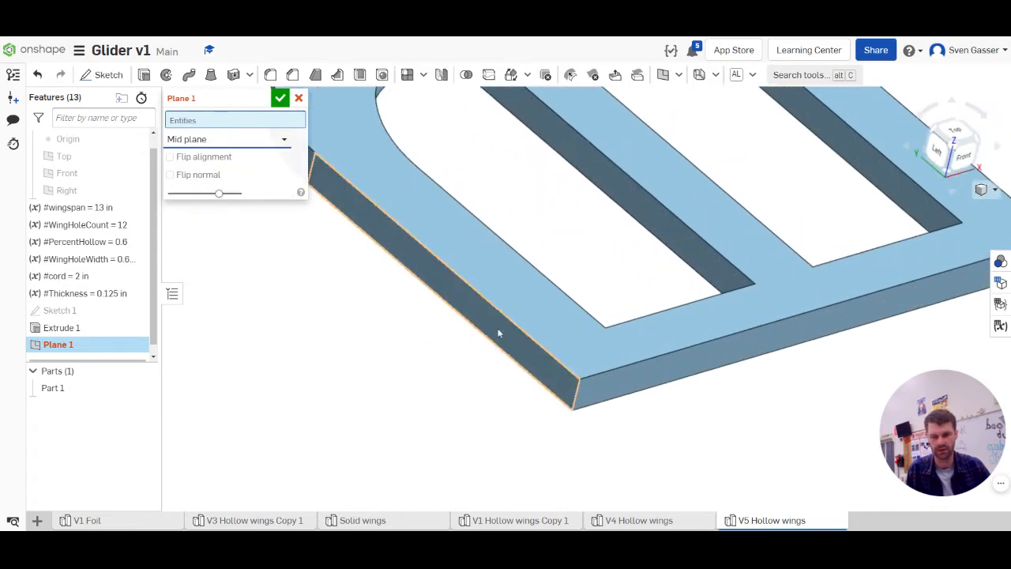
{"action": "left_click", "coordinate": [498, 333]}
{"action": "scroll", "coordinate": [496, 336], "scroll_direction": "down", "scroll_amount": 8}
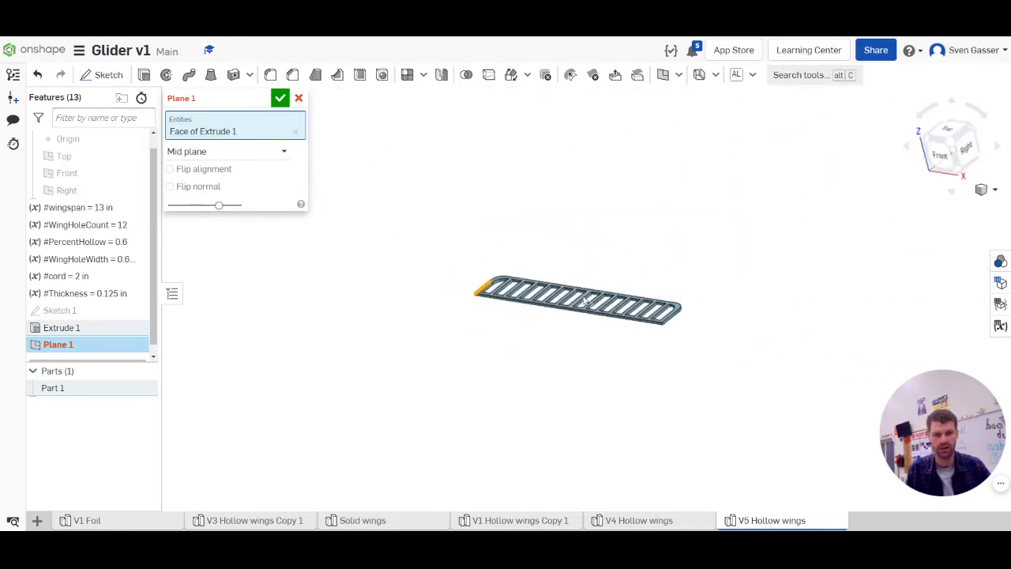
{"action": "right_click_drag", "start_coordinate": [587, 301], "coordinate": [584, 340]}
{"action": "scroll", "coordinate": [582, 395], "scroll_direction": "up", "scroll_amount": 6}
{"action": "left_click", "coordinate": [580, 400]}
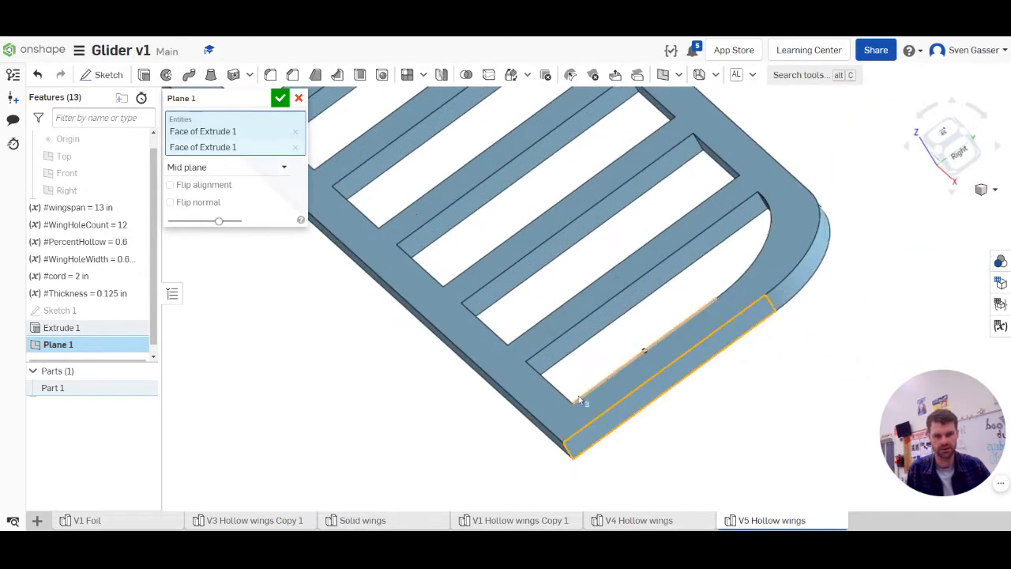
{"action": "scroll", "coordinate": [580, 400], "scroll_direction": "down", "scroll_amount": 8}
{"action": "right_click_drag", "start_coordinate": [492, 387], "coordinate": [543, 339]}
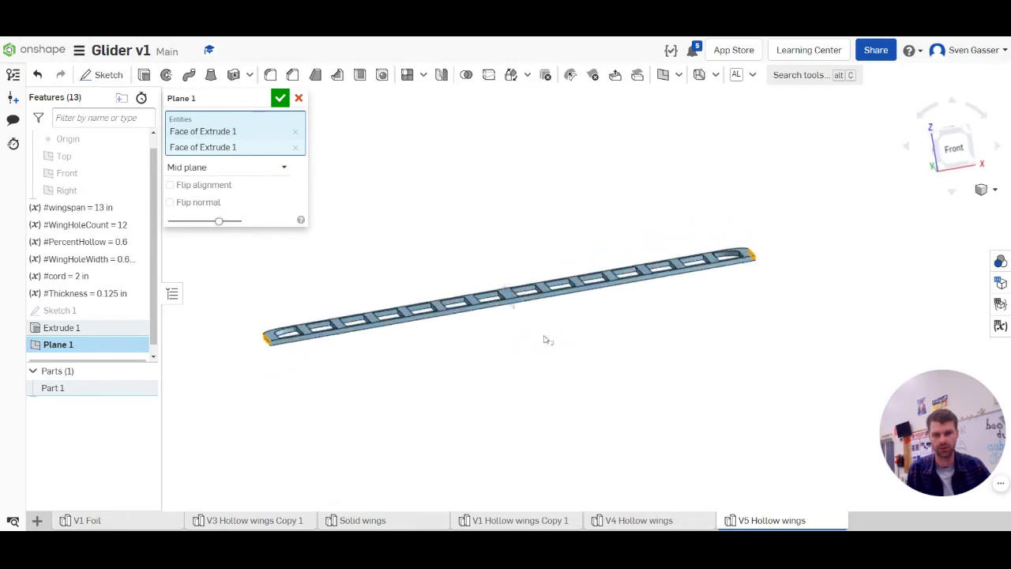
{"action": "left_click", "coordinate": [280, 98]}
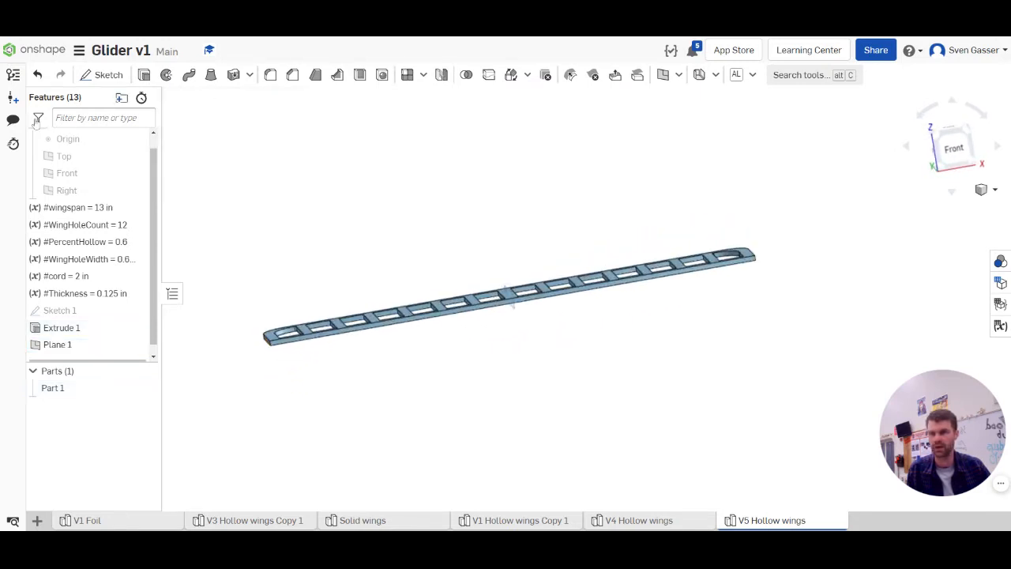
Start a new sketch on the wing's mid plane and hide that plane
{"action": "left_click", "coordinate": [103, 75]}
{"action": "right_click_drag", "start_coordinate": [474, 340], "coordinate": [557, 347]}
{"action": "scroll", "coordinate": [519, 310], "scroll_direction": "up", "scroll_amount": 6}
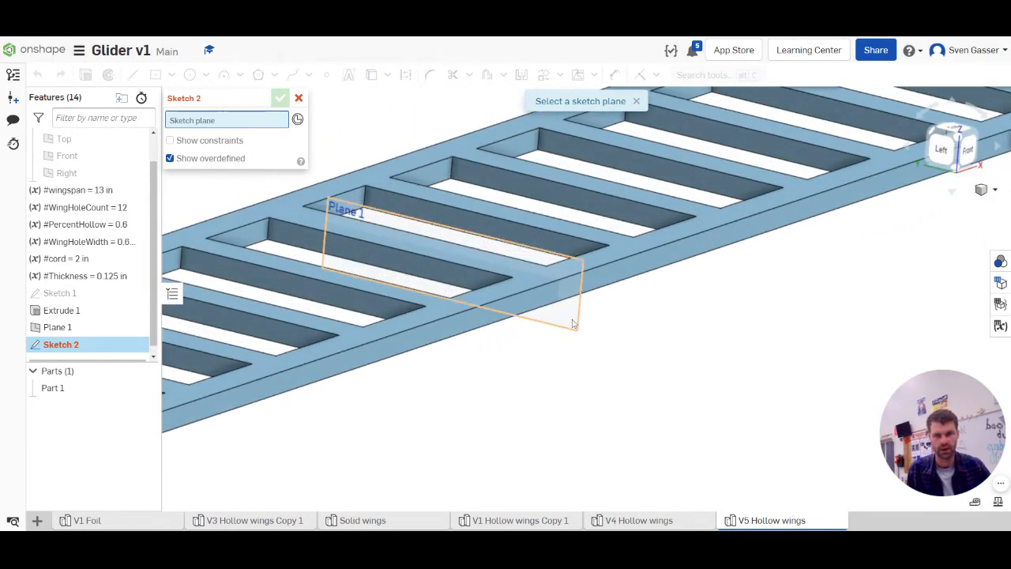
{"action": "left_click", "coordinate": [574, 324]}
{"action": "scroll", "coordinate": [543, 343], "scroll_direction": "down", "scroll_amount": 5}
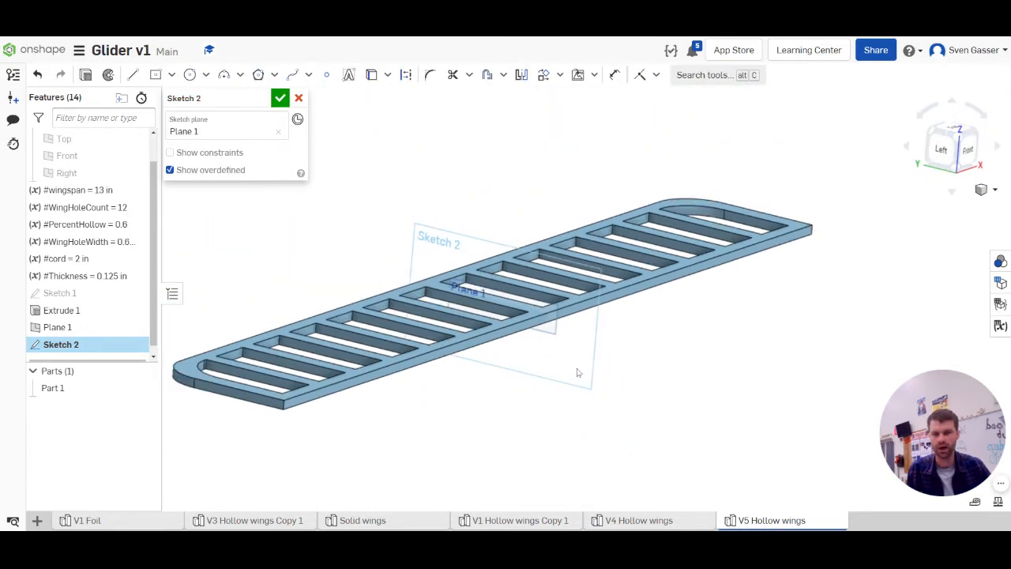
{"action": "right_click_drag", "start_coordinate": [577, 373], "coordinate": [549, 379]}
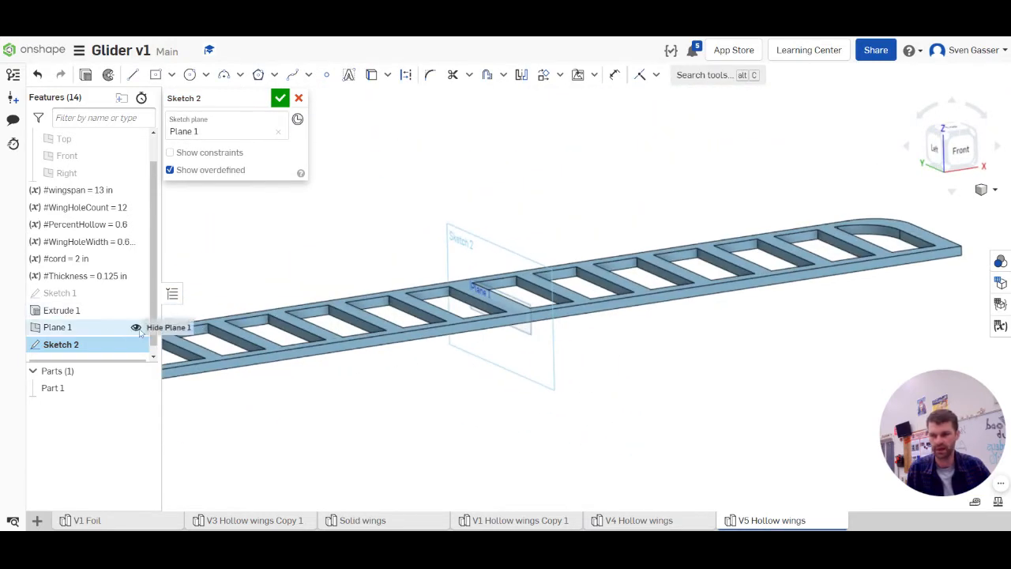
{"action": "left_click", "coordinate": [135, 327]}
Draw a closed spline around the wing's side profile as the glider's fuselage outline, extending rearward to a raised tail
{"action": "scroll", "coordinate": [499, 390], "scroll_direction": "down", "scroll_amount": 5}
{"action": "right_click_drag", "start_coordinate": [481, 371], "coordinate": [532, 357]}
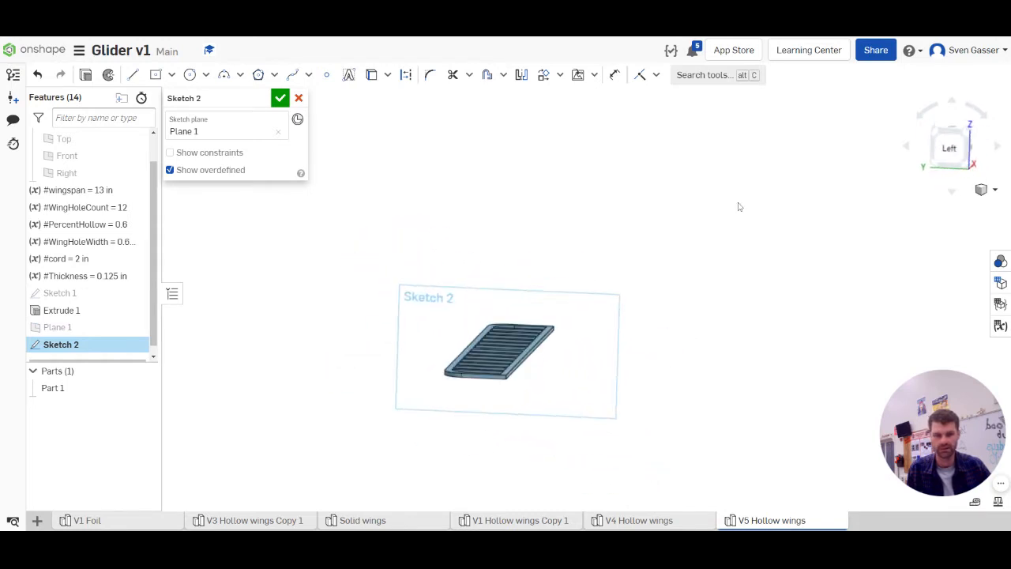
{"action": "left_click", "coordinate": [953, 148]}
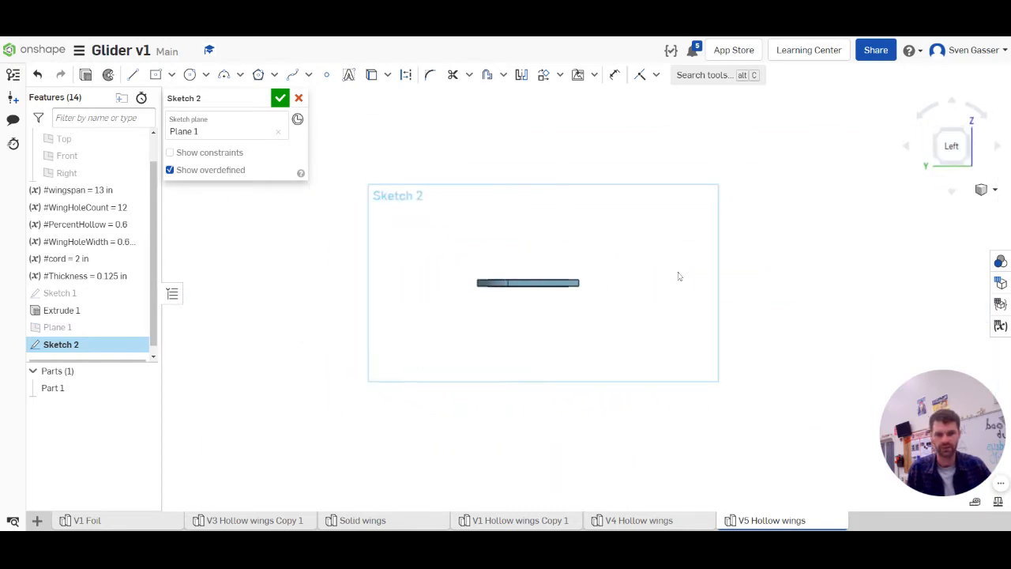
{"action": "scroll", "coordinate": [681, 275], "scroll_direction": "down", "scroll_amount": 2}
{"action": "scroll", "coordinate": [403, 262], "scroll_direction": "down", "scroll_amount": 2}
{"action": "scroll", "coordinate": [556, 255], "scroll_direction": "up", "scroll_amount": 4}
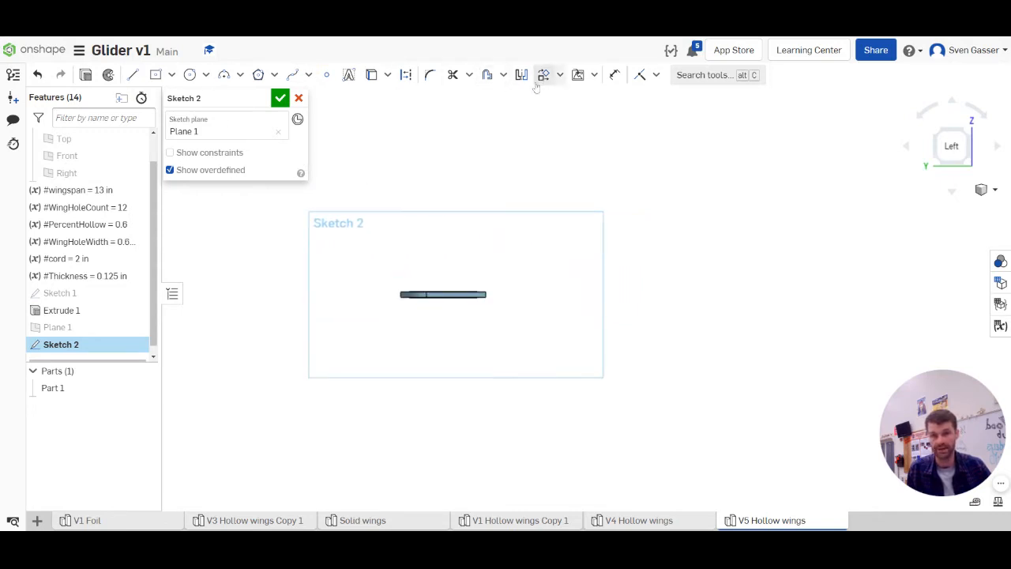
{"action": "left_click", "coordinate": [292, 74]}
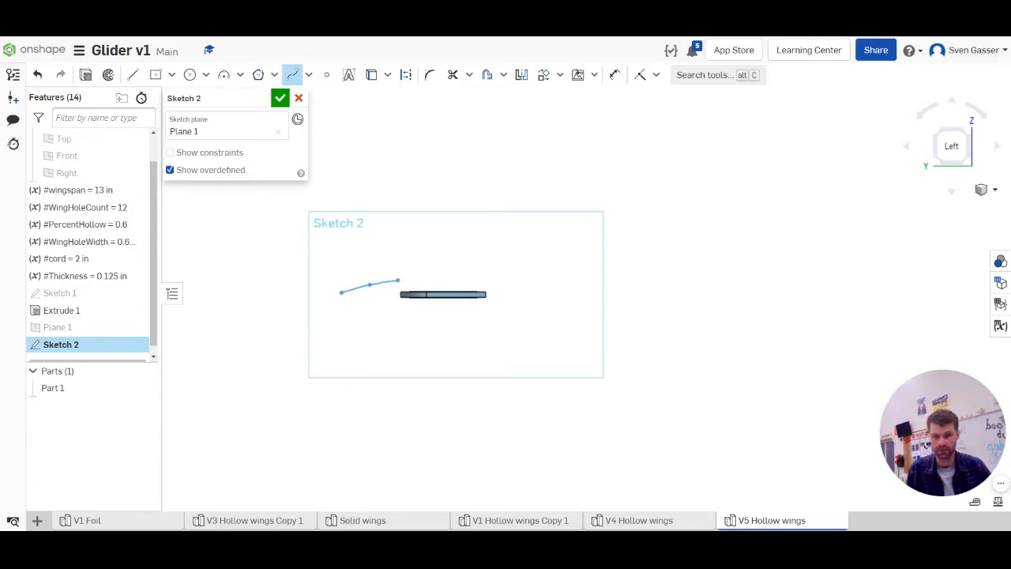
{"action": "left_click", "coordinate": [430, 277]}
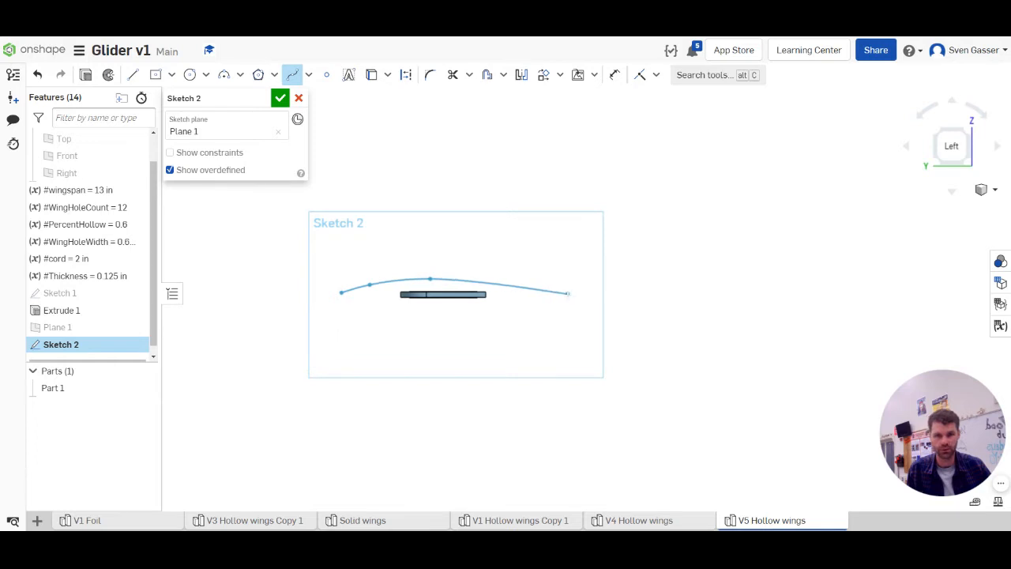
{"action": "left_click", "coordinate": [599, 297]}
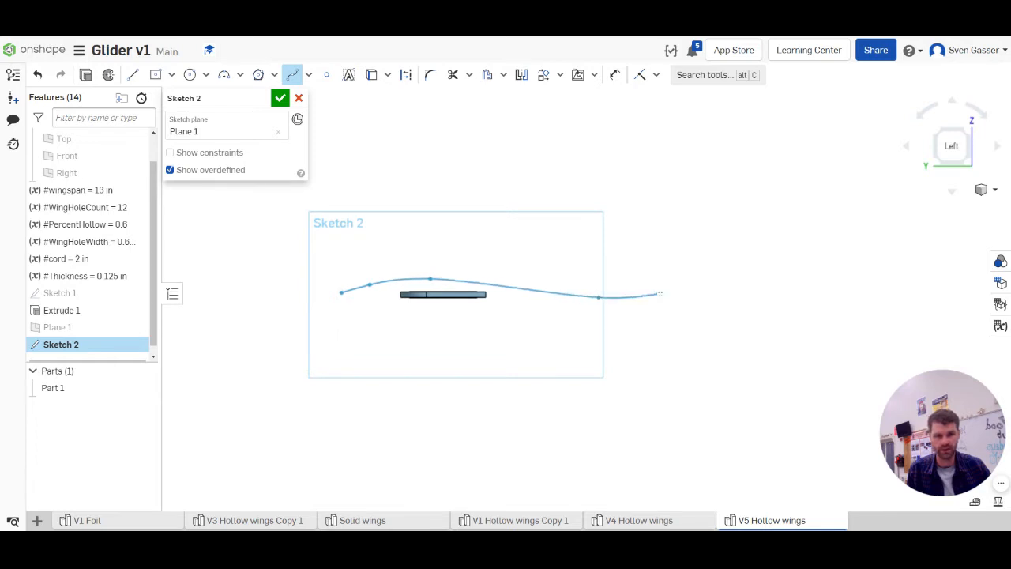
{"action": "left_click", "coordinate": [668, 289]}
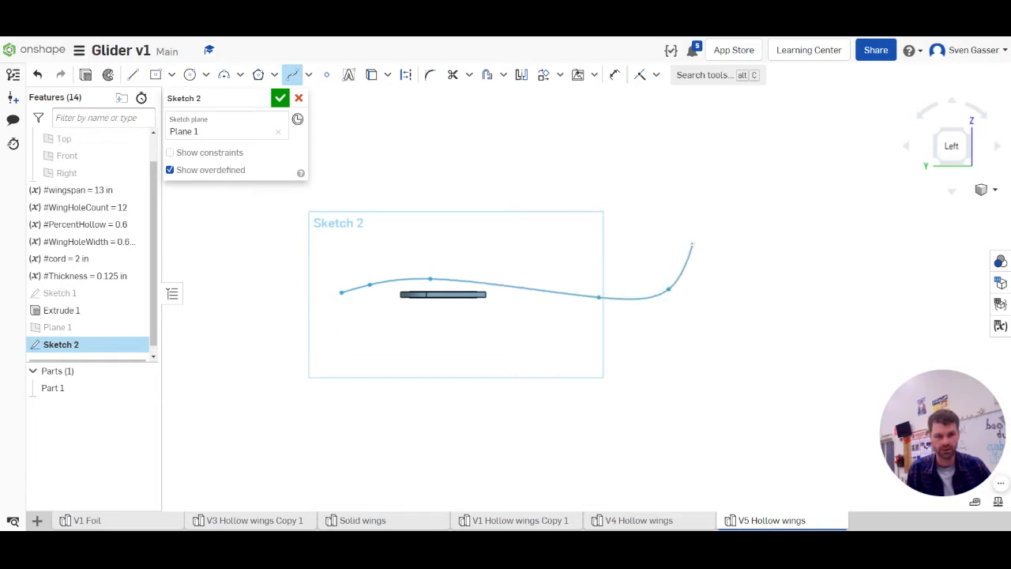
{"action": "left_click", "coordinate": [700, 245]}
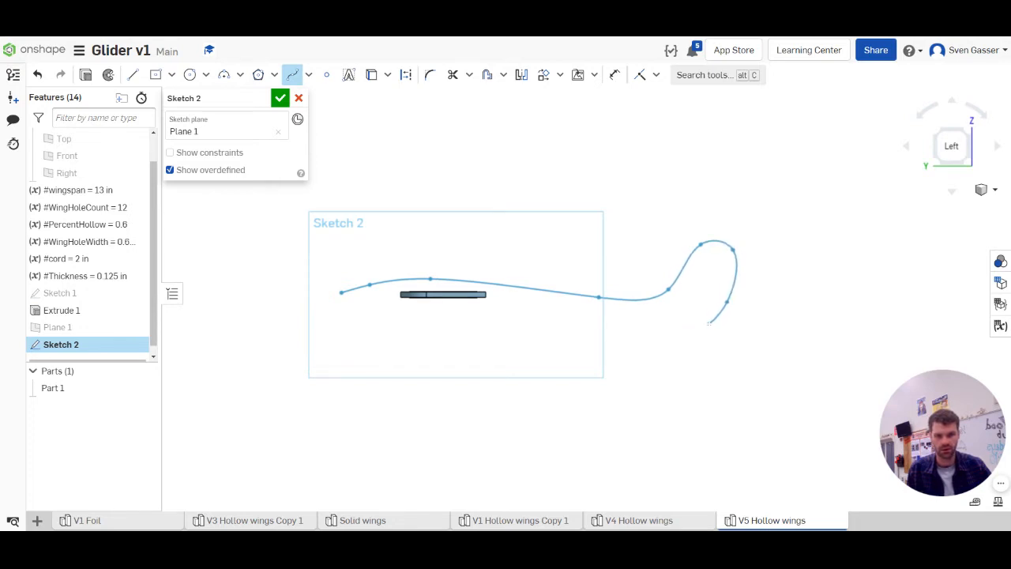
{"action": "left_click", "coordinate": [709, 322]}
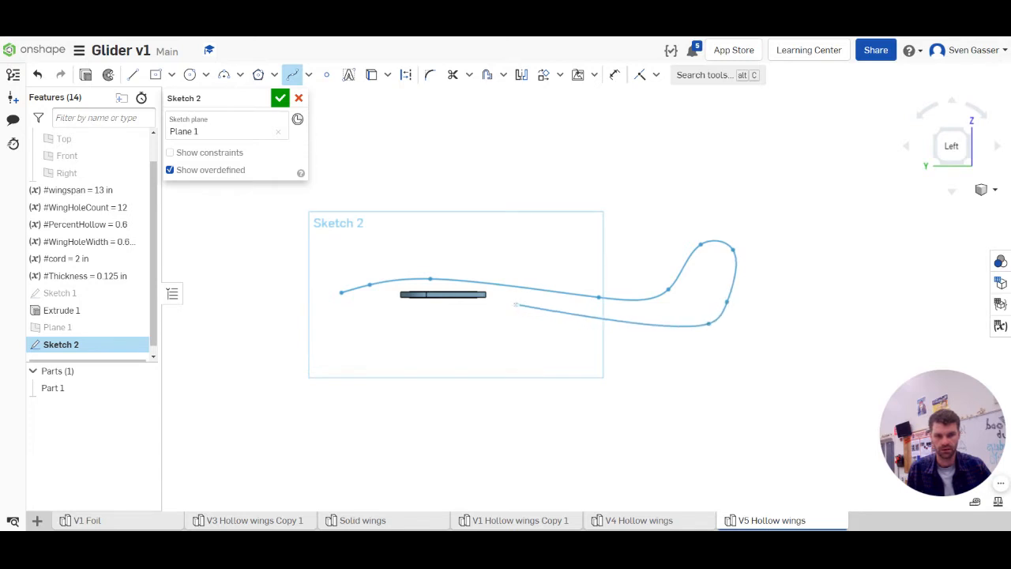
{"action": "left_click", "coordinate": [513, 302]}
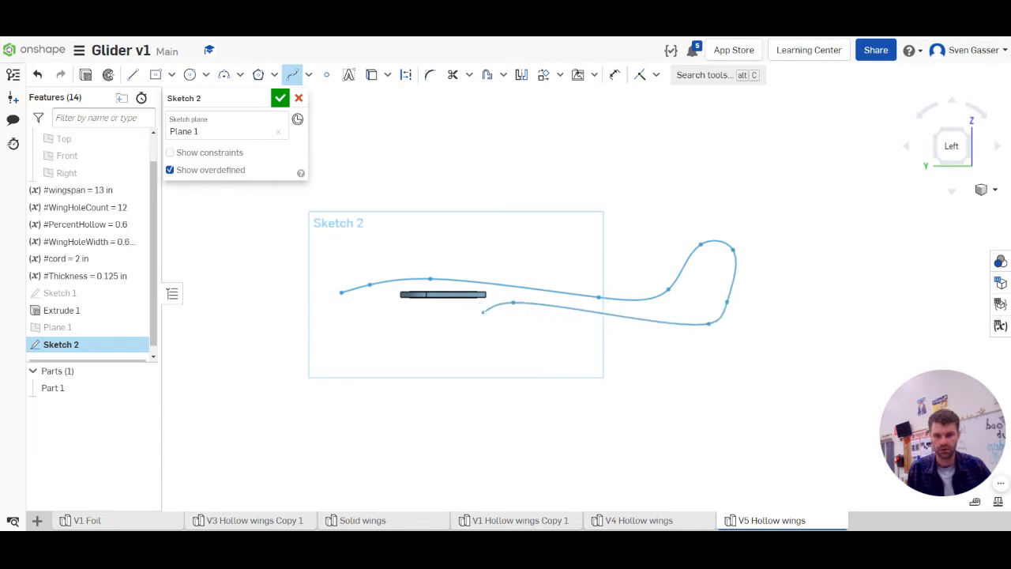
{"action": "left_click", "coordinate": [487, 310]}
{"action": "left_click", "coordinate": [378, 303]}
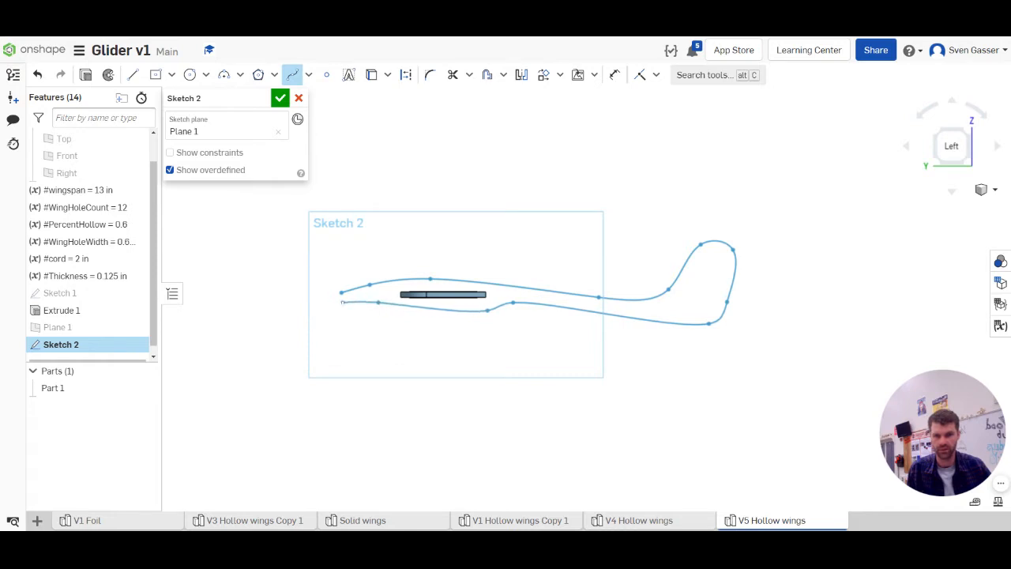
{"action": "left_click", "coordinate": [341, 293]}
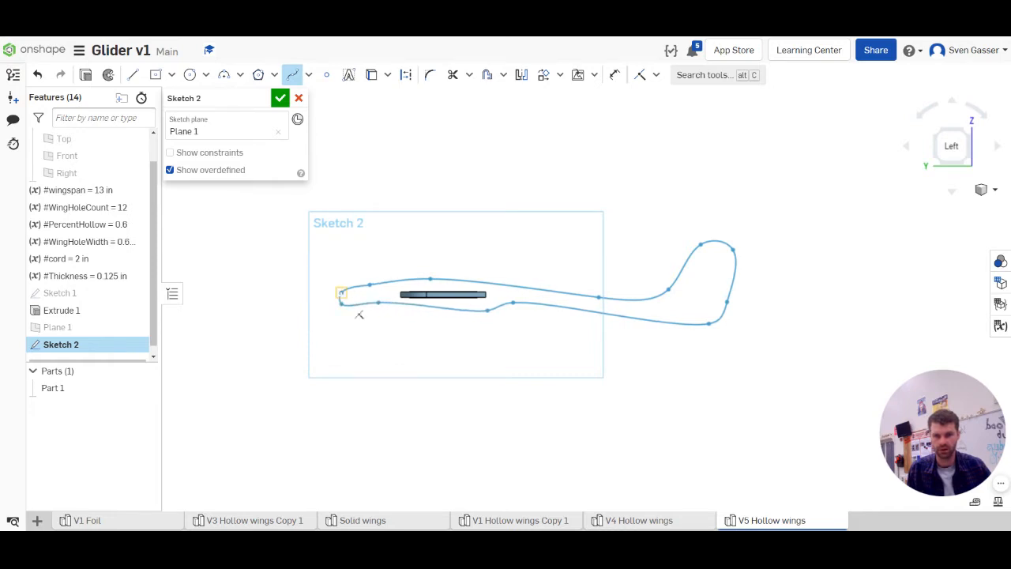
{"action": "key", "text": "Escape"}
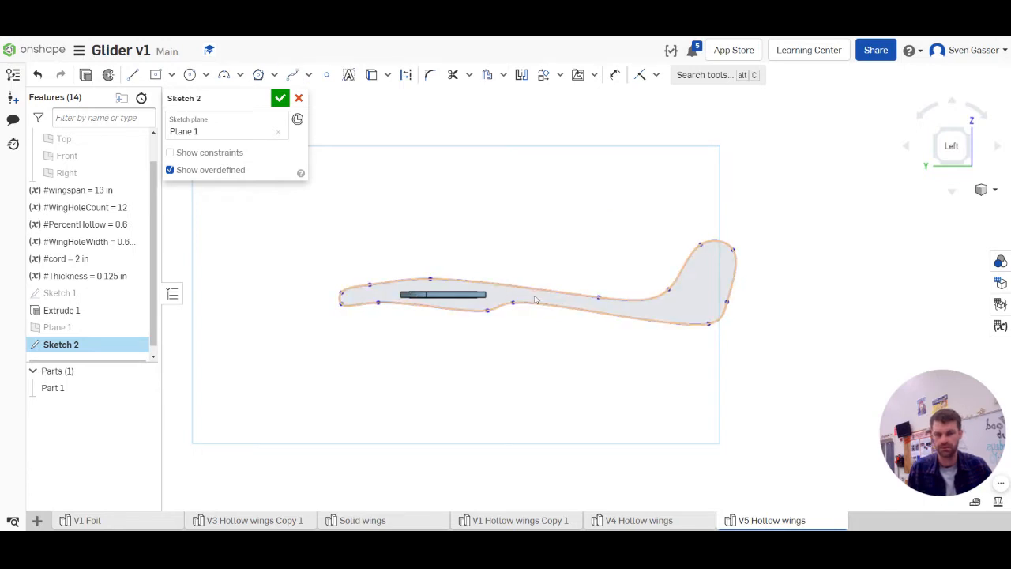
Reshape the fuselage spline by raising and slimming the tail and evening out the body's upper and lower edges behind the wing
{"action": "left_click", "coordinate": [668, 290]}
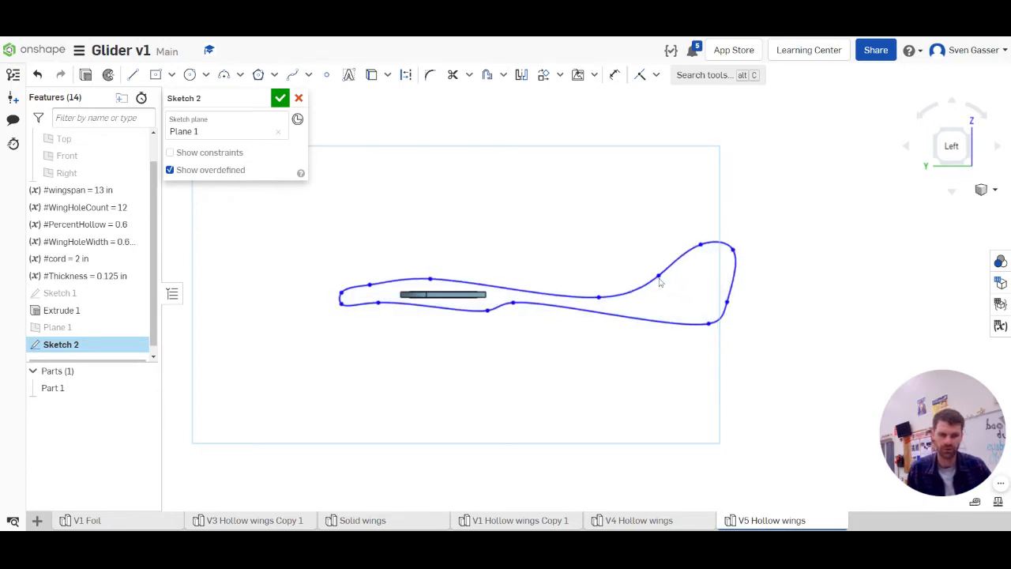
{"action": "left_click_drag", "start_coordinate": [658, 277], "coordinate": [659, 278]}
{"action": "left_click_drag", "start_coordinate": [700, 245], "coordinate": [716, 225]}
{"action": "left_click_drag", "start_coordinate": [727, 303], "coordinate": [704, 276]}
{"action": "left_click_drag", "start_coordinate": [709, 323], "coordinate": [682, 301]}
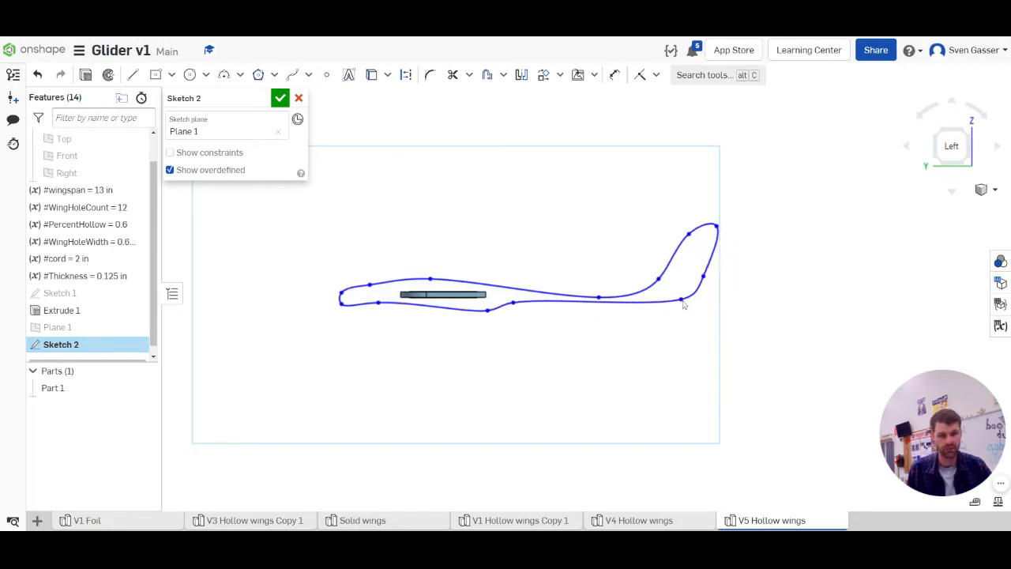
{"action": "left_click_drag", "start_coordinate": [599, 297], "coordinate": [440, 313]}
{"action": "left_click_drag", "start_coordinate": [514, 305], "coordinate": [516, 288]}
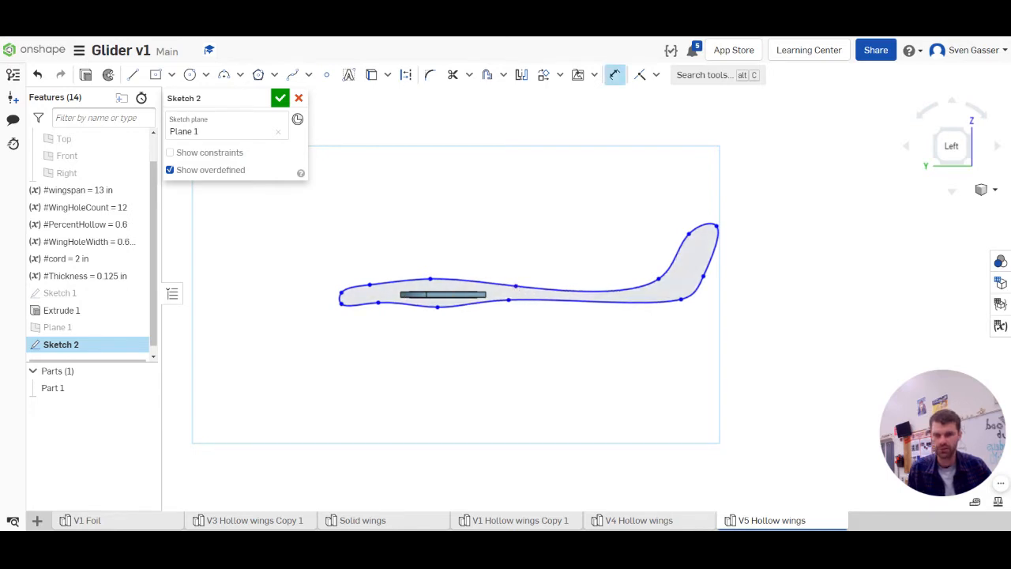
Dimension the fuselage's horizontal length from the nose point to the rear point of the tail as 8 in
{"action": "left_click", "coordinate": [703, 276]}
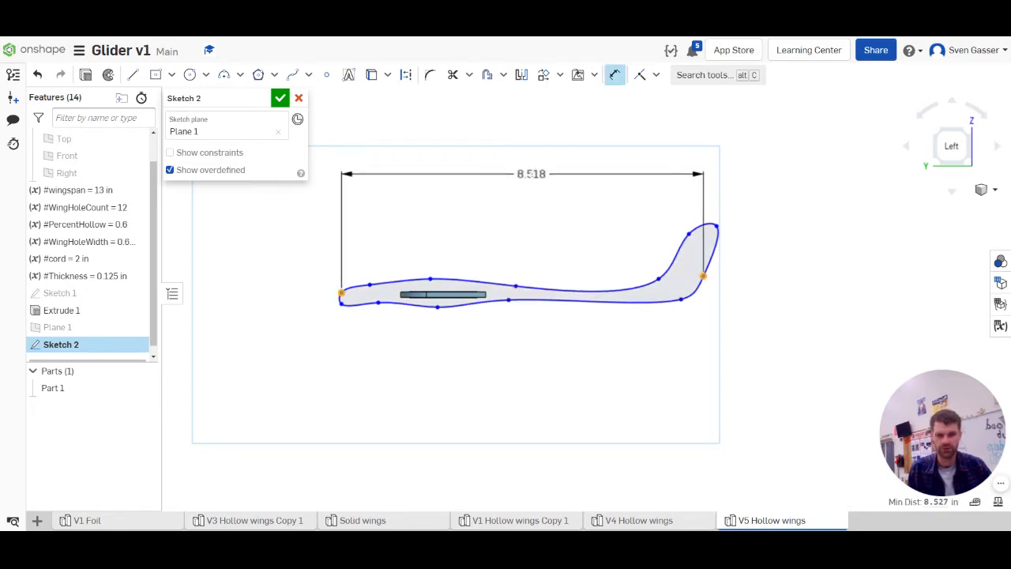
{"action": "left_click", "coordinate": [526, 178]}
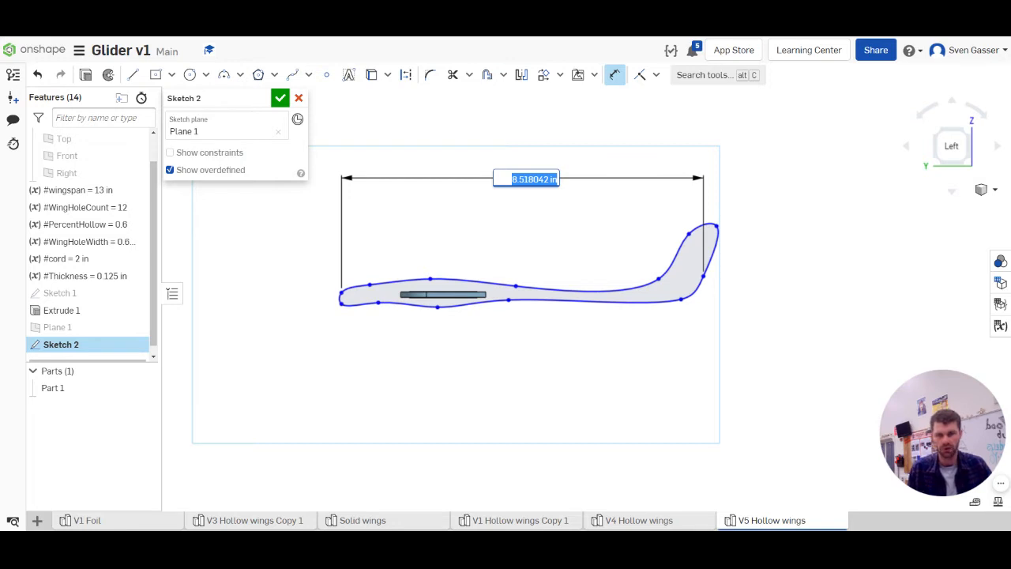
{"action": "type", "text": "8"}
{"action": "key", "text": "Return"}
{"action": "key", "text": "Escape"}
Smooth the fuselage spline's upper and lower edges around the wing and pull the tail's front and top points forward
{"action": "scroll", "coordinate": [541, 314], "scroll_direction": "up", "scroll_amount": 3}
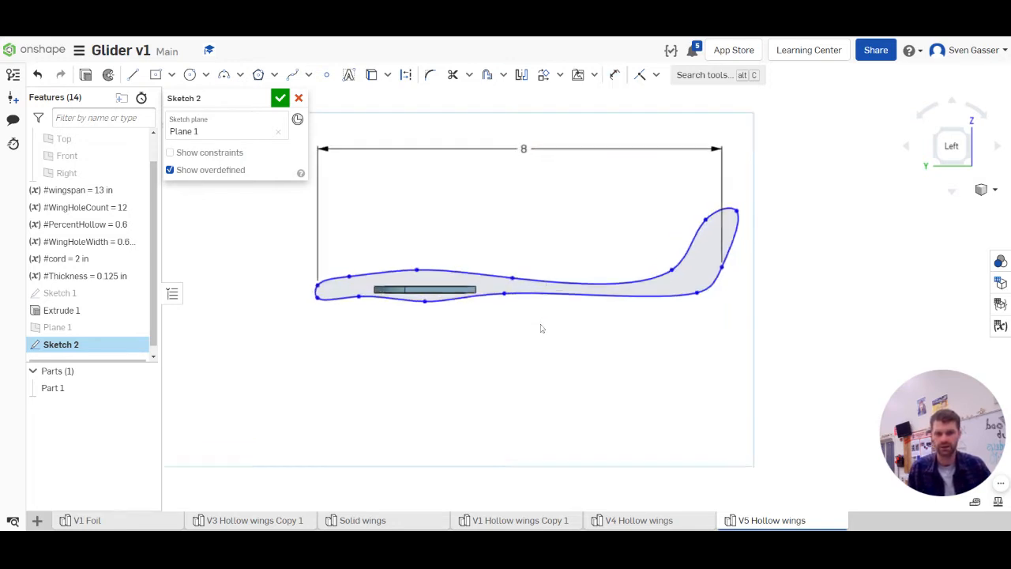
{"action": "scroll", "coordinate": [455, 300], "scroll_direction": "down", "scroll_amount": 3}
{"action": "scroll", "coordinate": [338, 238], "scroll_direction": "up", "scroll_amount": 3}
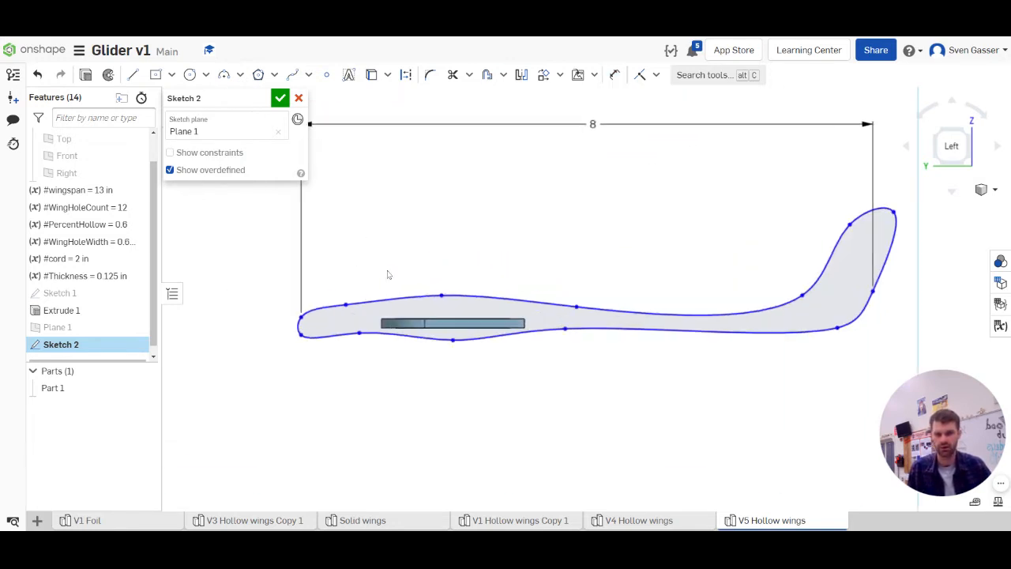
{"action": "left_click", "coordinate": [481, 338]}
{"action": "left_click_drag", "start_coordinate": [440, 296], "coordinate": [438, 302]}
{"action": "left_click_drag", "start_coordinate": [577, 307], "coordinate": [562, 338]}
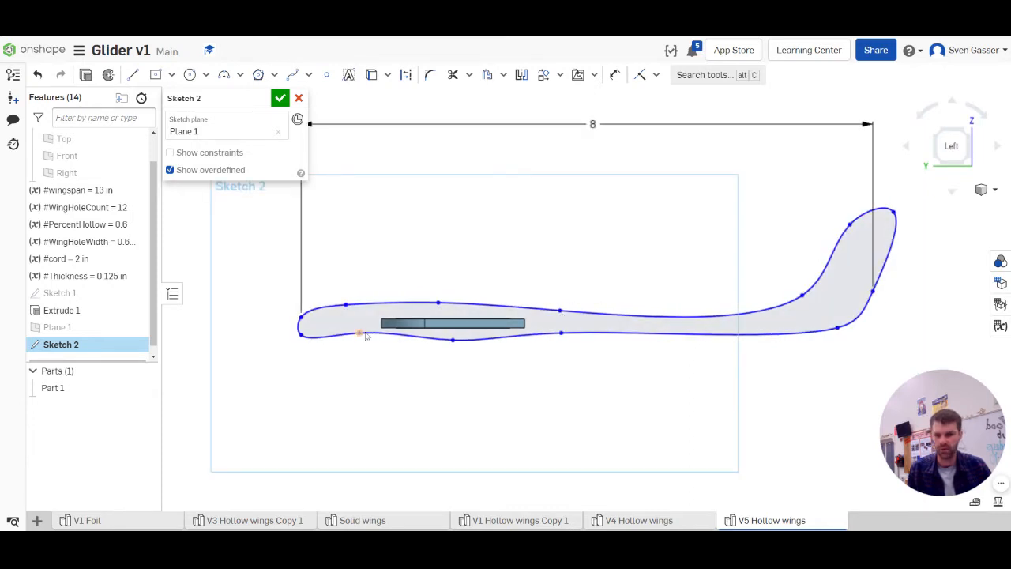
{"action": "left_click_drag", "start_coordinate": [360, 337], "coordinate": [363, 345]}
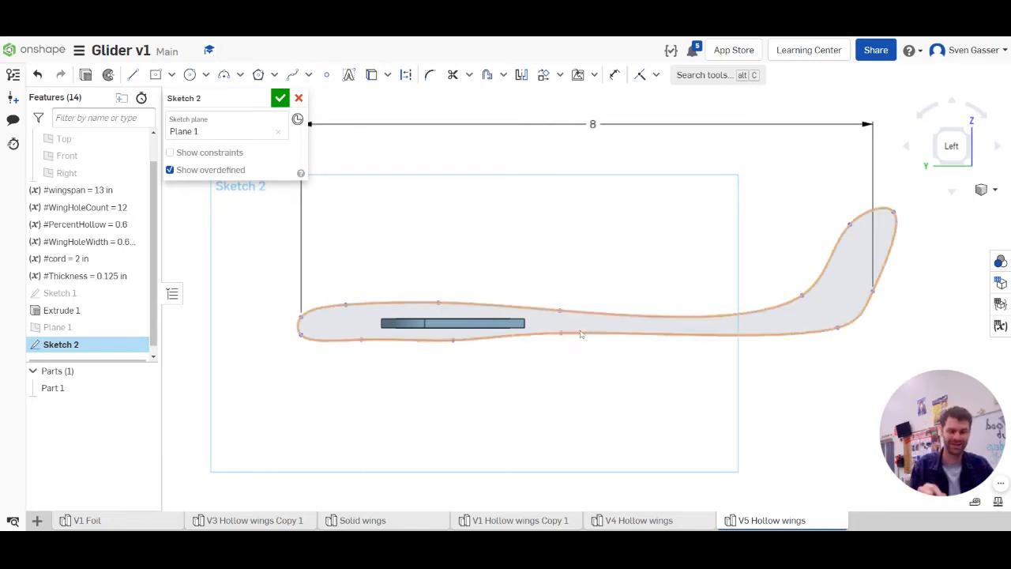
{"action": "left_click_drag", "start_coordinate": [562, 334], "coordinate": [545, 339]}
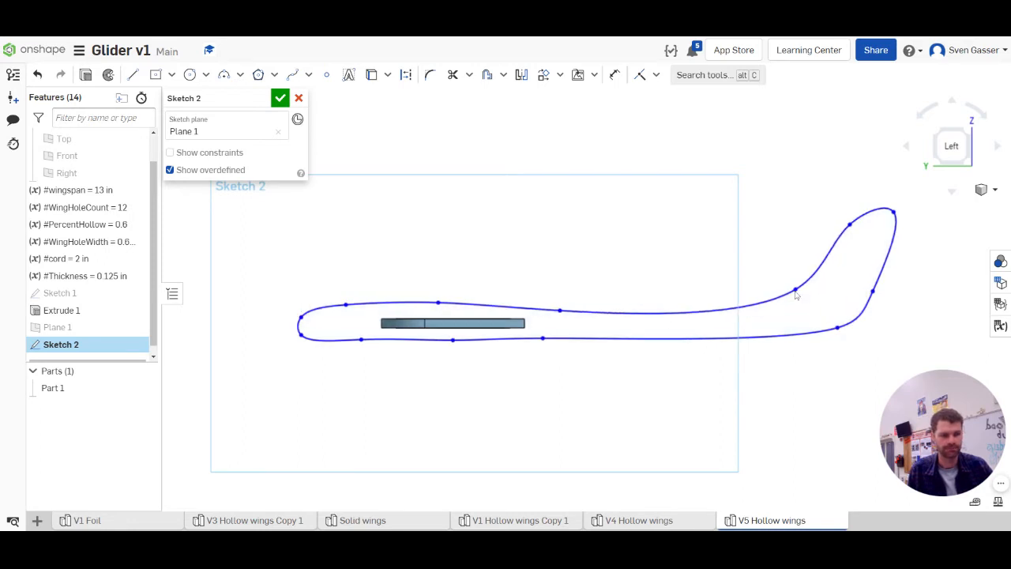
{"action": "left_click_drag", "start_coordinate": [849, 225], "coordinate": [825, 230]}
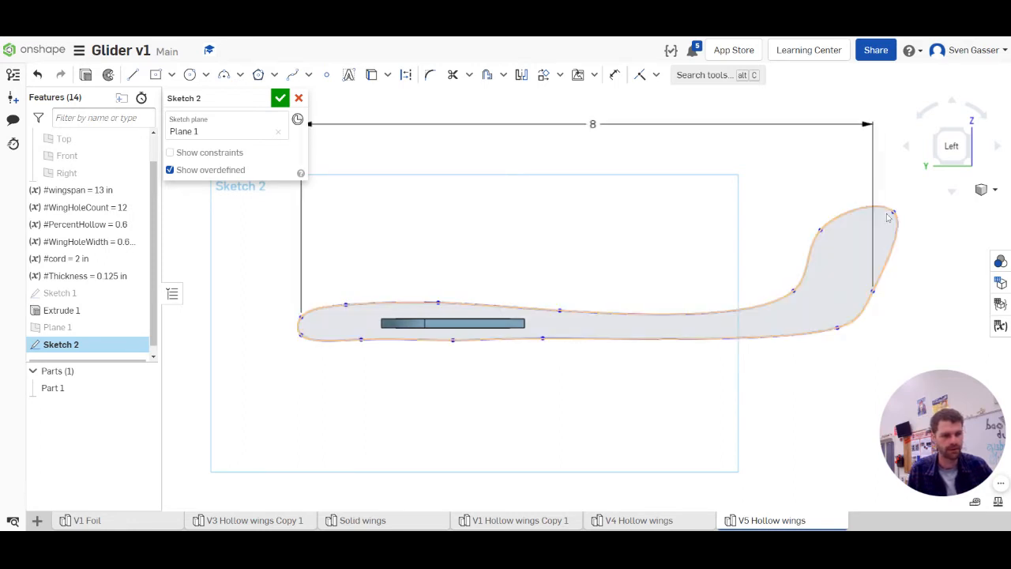
{"action": "left_click_drag", "start_coordinate": [893, 212], "coordinate": [866, 221]}
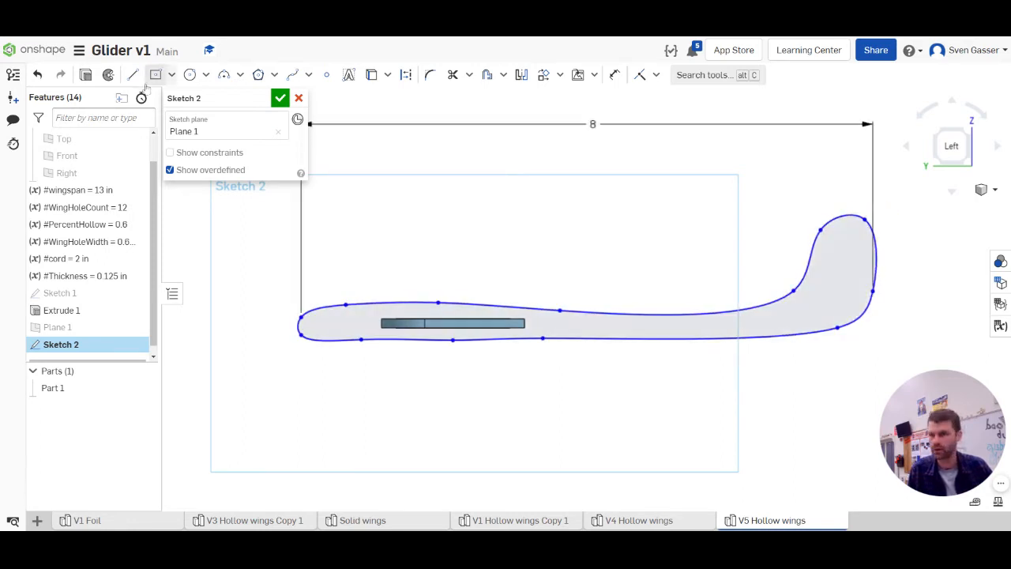
Draw a three-line tapered slot opening at the fuselage's rear edge, about 0.6 in long and 0.26 in tall at its inner end
{"action": "left_click", "coordinate": [135, 76]}
{"action": "scroll", "coordinate": [485, 324], "scroll_direction": "down", "scroll_amount": 3}
{"action": "scroll", "coordinate": [672, 330], "scroll_direction": "up", "scroll_amount": 5}
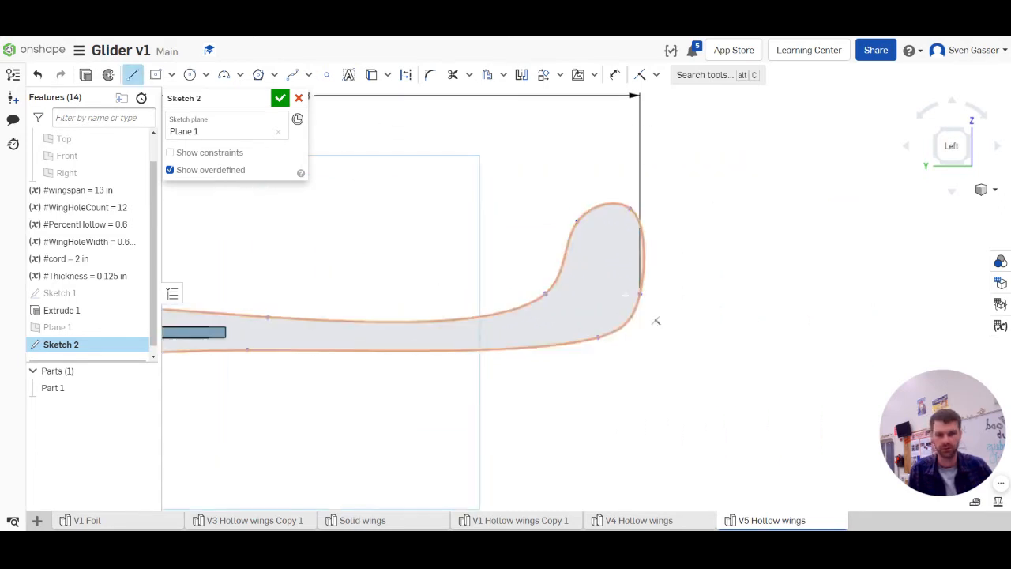
{"action": "left_click", "coordinate": [648, 314]}
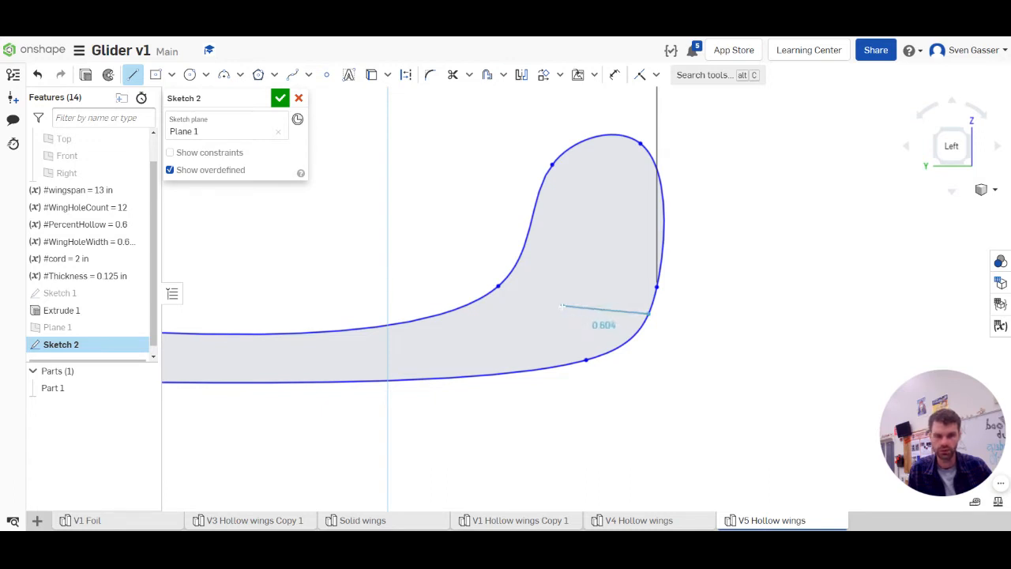
{"action": "left_click", "coordinate": [561, 306]}
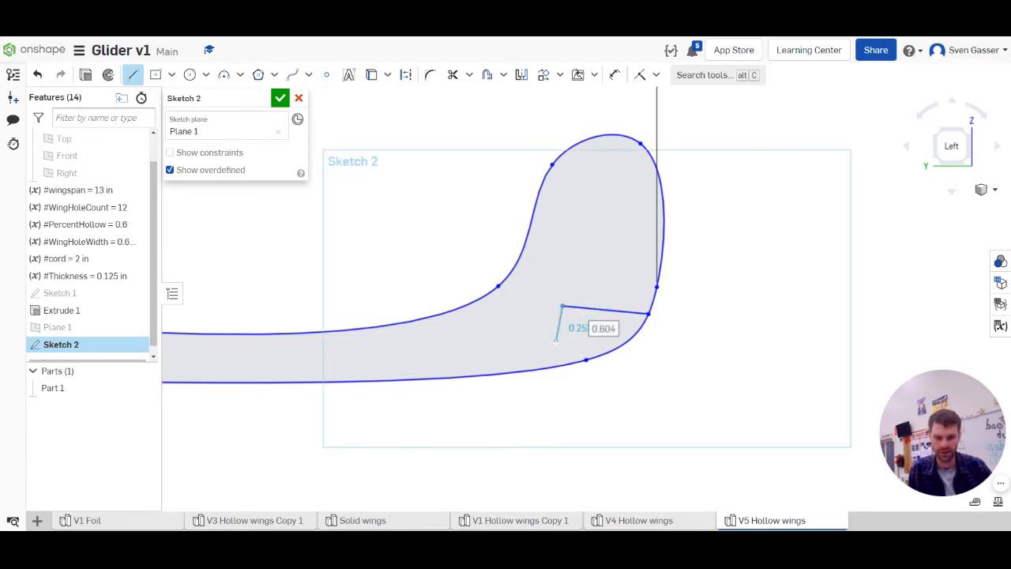
{"action": "left_click", "coordinate": [577, 362]}
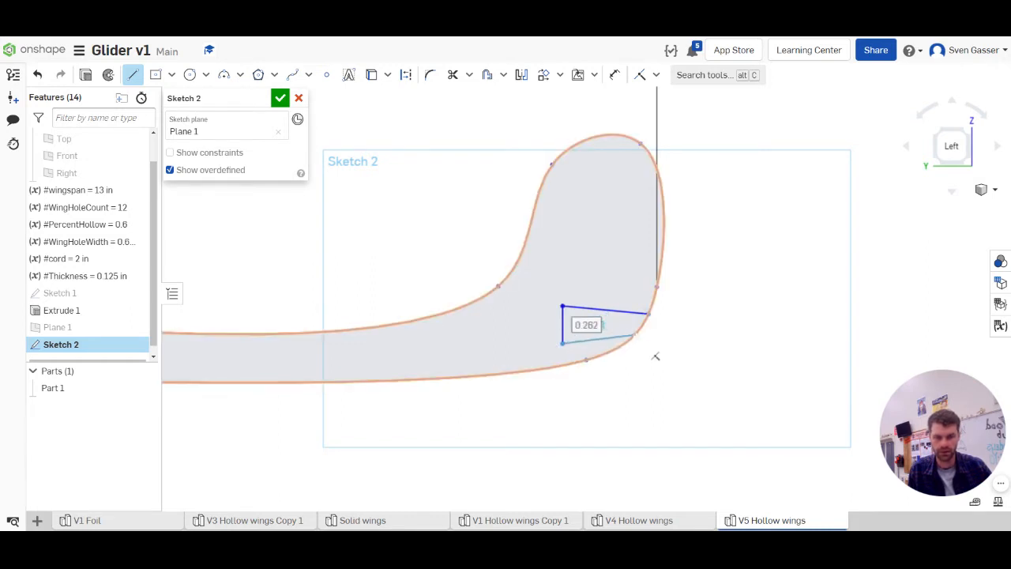
{"action": "key", "text": "Escape"}
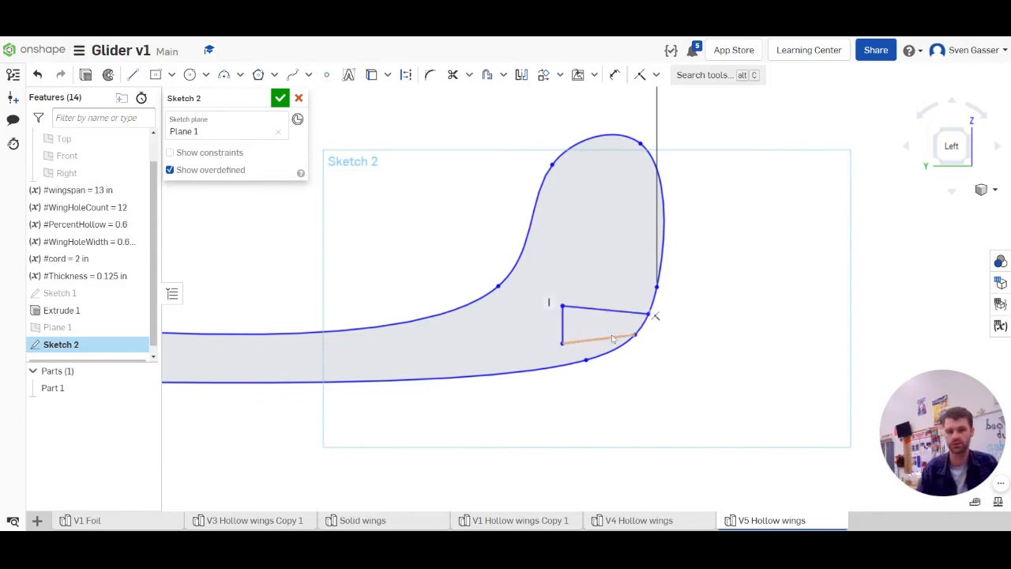
Dimension the tail slot's opening between its two line ends on the rear edge as 0.125 in
{"action": "key", "text": "d"}
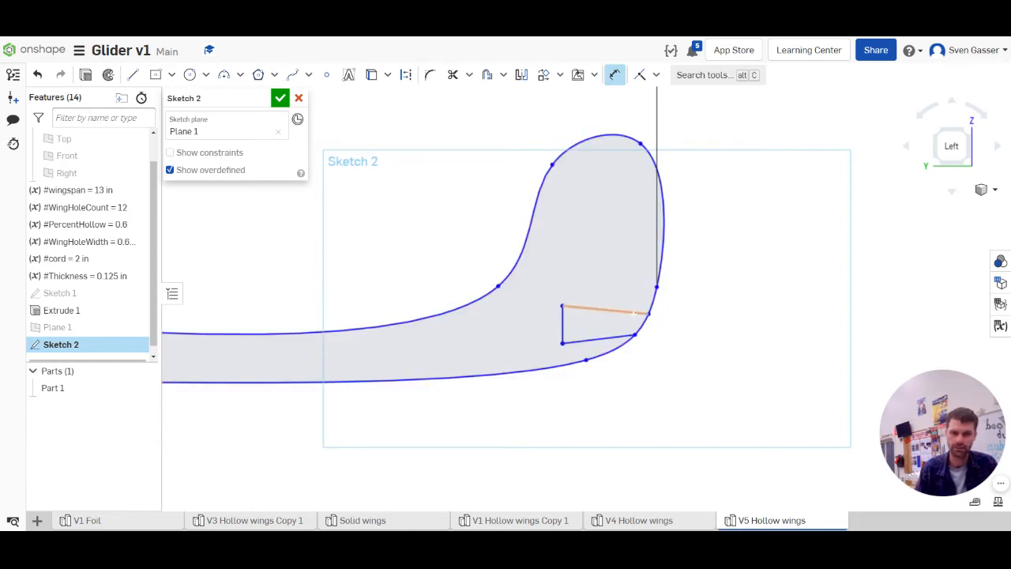
{"action": "left_click", "coordinate": [634, 312]}
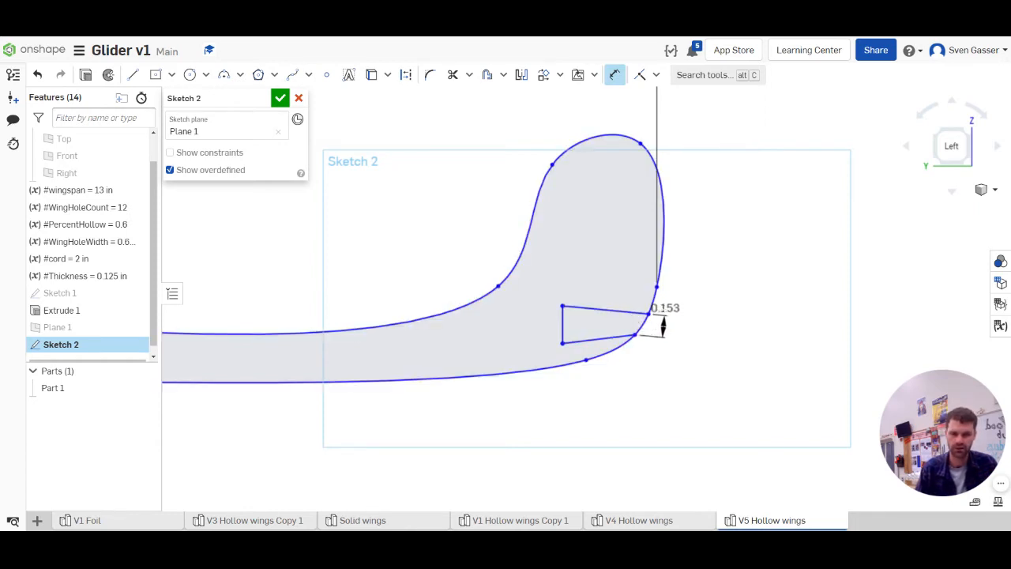
{"action": "left_click", "coordinate": [662, 326]}
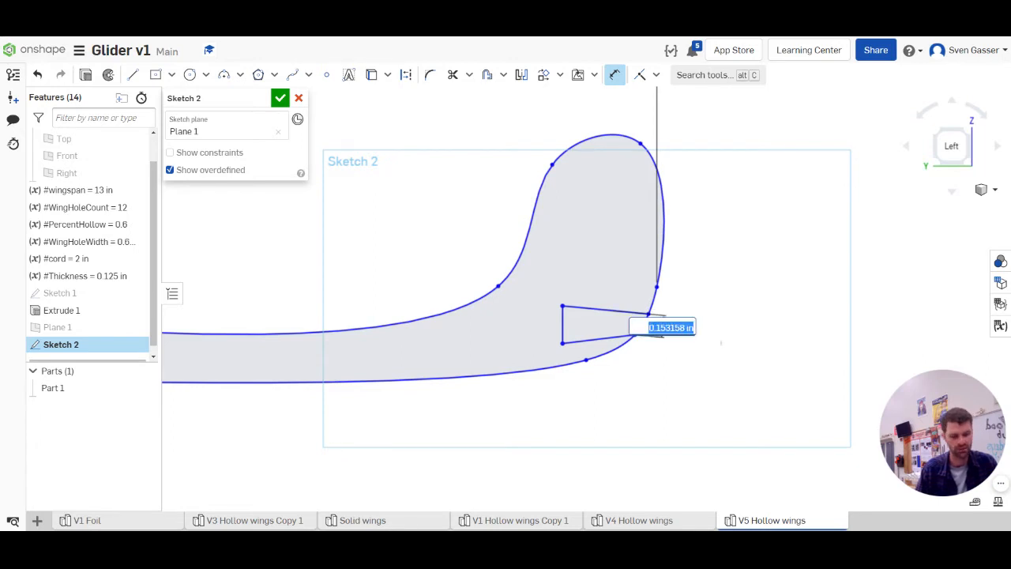
{"action": "type", "text": ".125"}
{"action": "key", "text": "Return"}
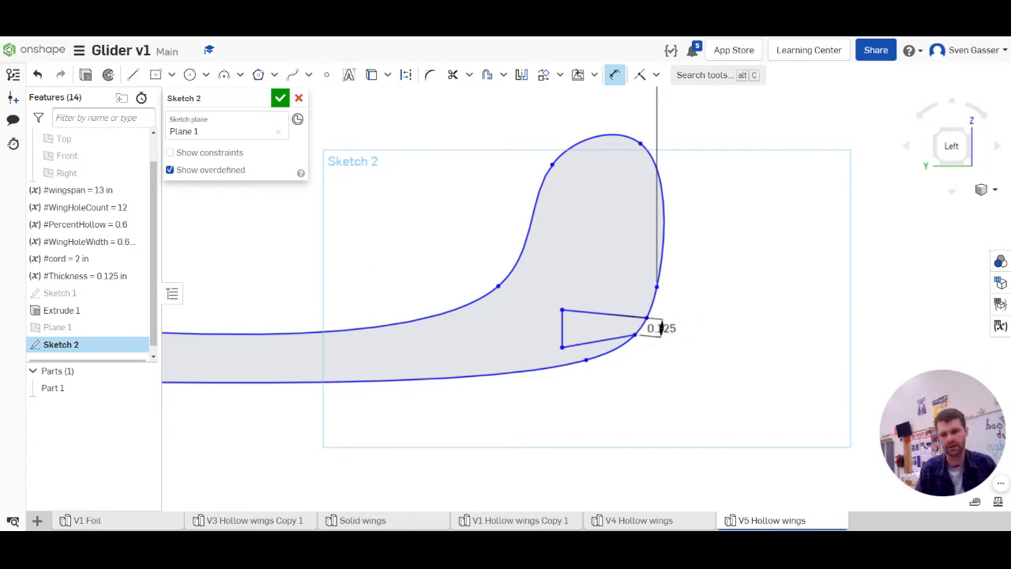
{"action": "key", "text": "Escape"}
{"action": "scroll", "coordinate": [597, 336], "scroll_direction": "up", "scroll_amount": 2}
{"action": "scroll", "coordinate": [574, 332], "scroll_direction": "up", "scroll_amount": 1}
{"action": "key", "text": "u"}
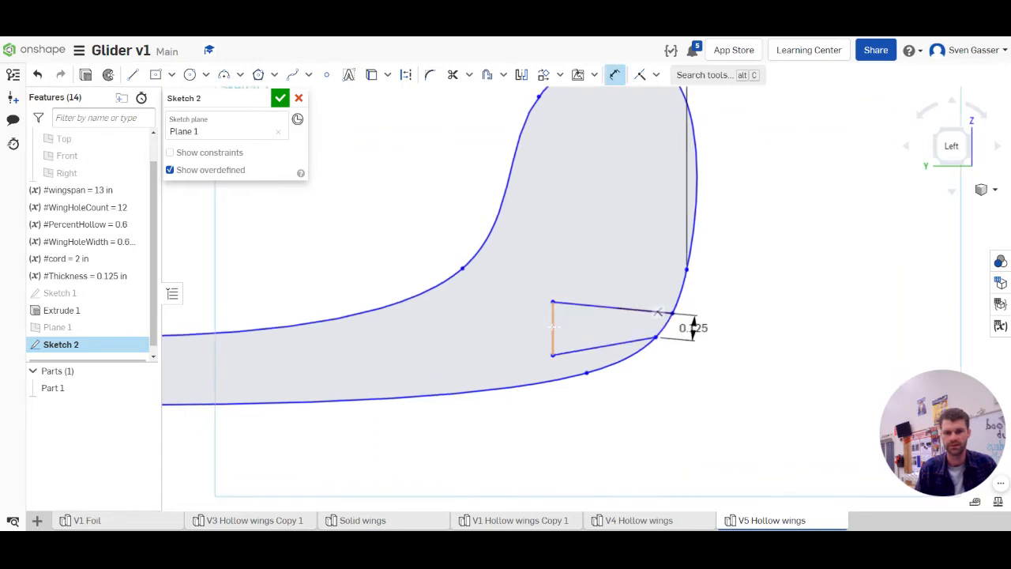
Dimension the height of the tail slot's vertical inner edge as 0.18 in
{"action": "left_click", "coordinate": [552, 328]}
{"action": "left_click", "coordinate": [503, 322]}
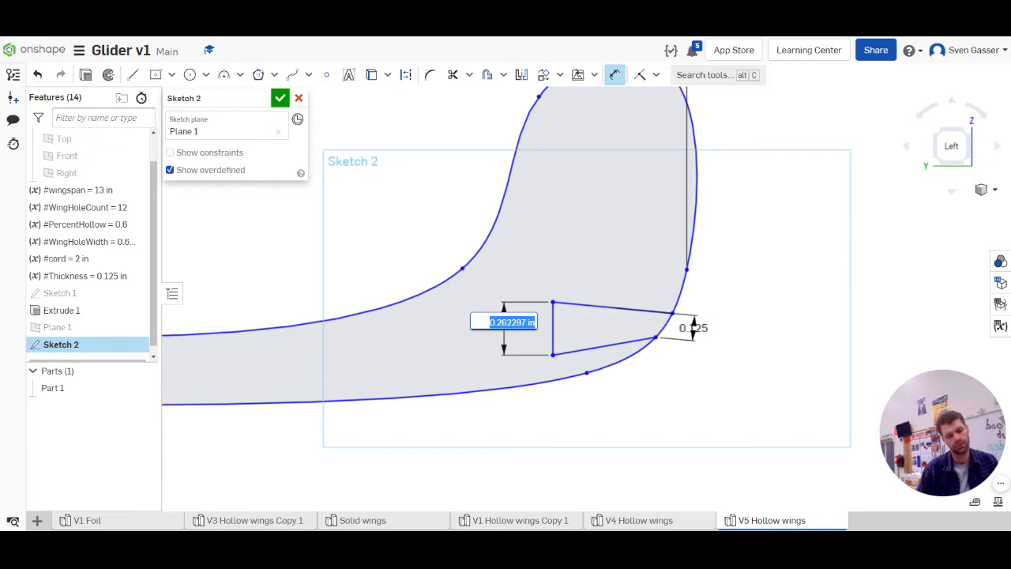
{"action": "key", "text": "BackSpace"}
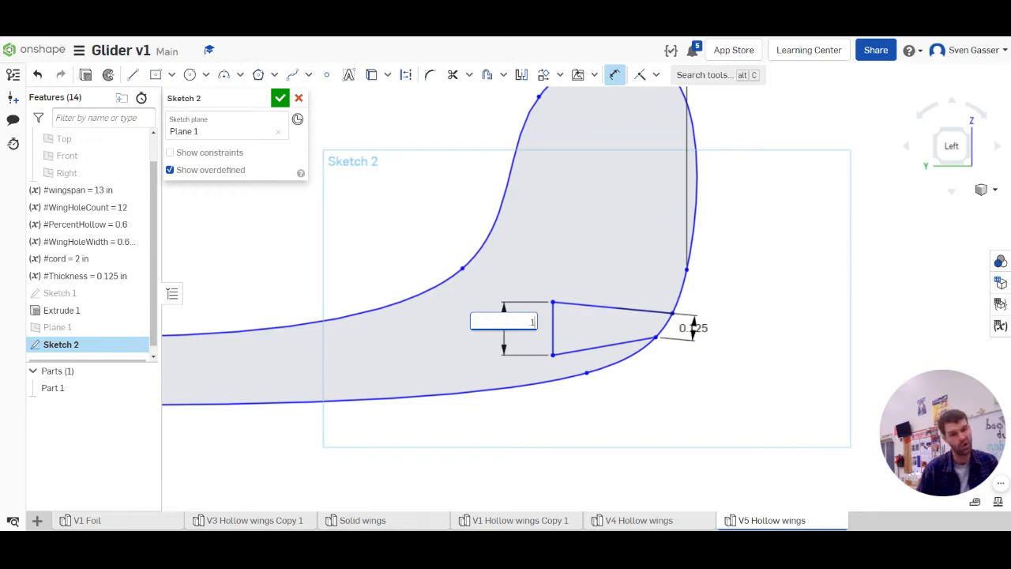
{"action": "key", "text": "Return"}
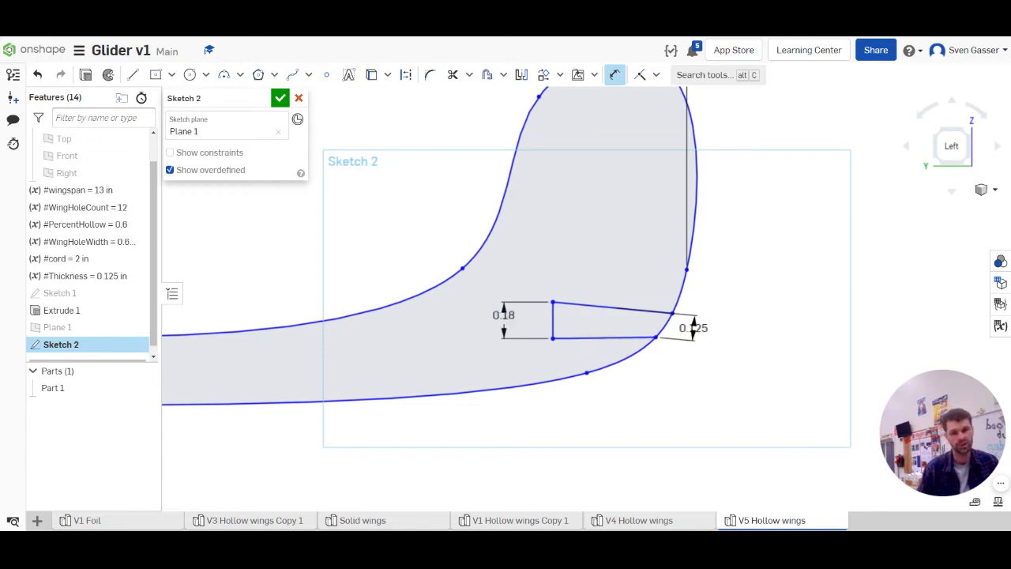
{"action": "key", "text": "Escape"}
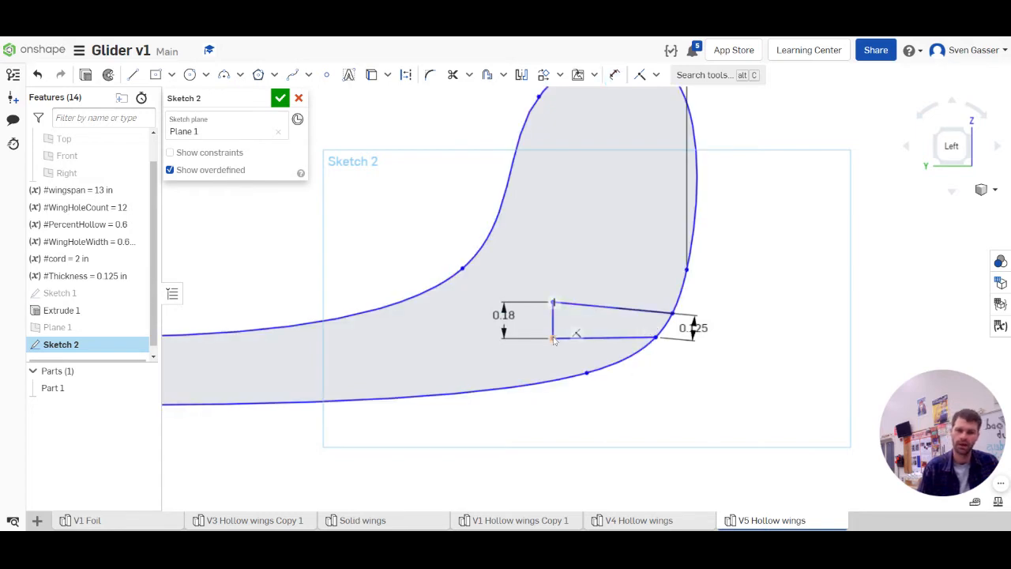
Set the slot's inner edge height to 0.2 in, shift that edge slightly toward the opening, and finish the sketch
{"action": "left_click_drag", "start_coordinate": [553, 339], "coordinate": [553, 350]}
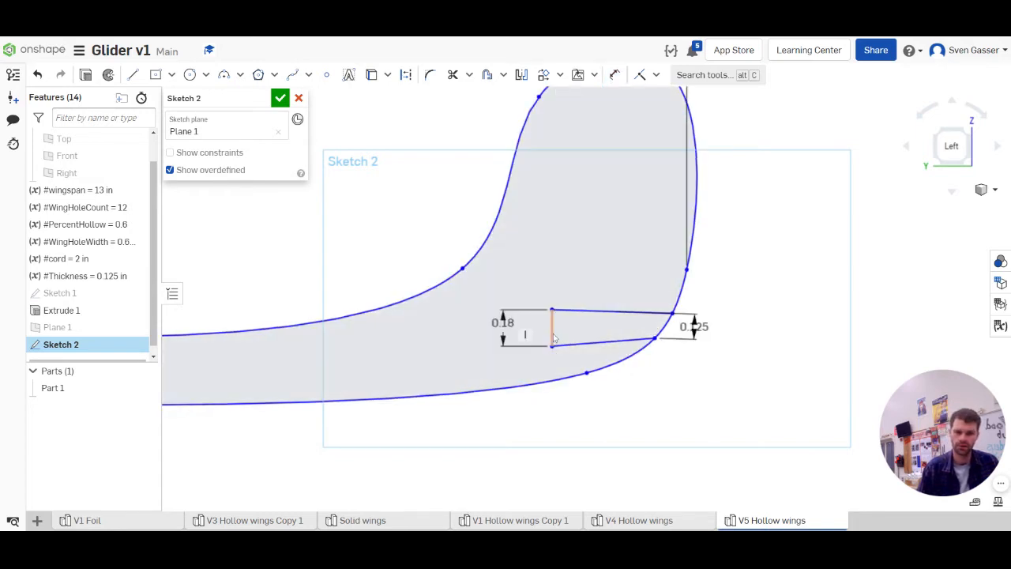
{"action": "double_click", "coordinate": [506, 323]}
{"action": "type", "text": "0.2"}
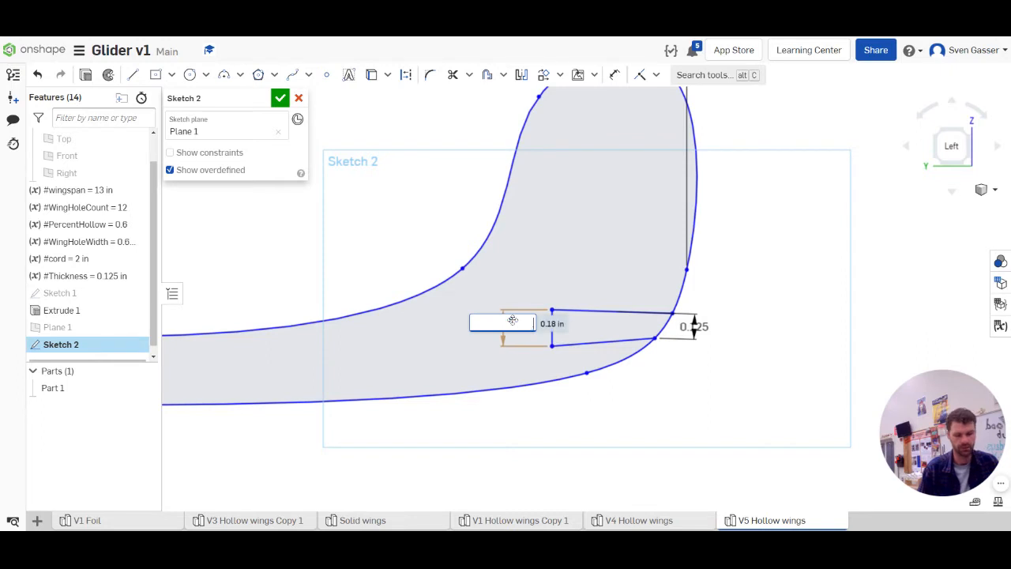
{"action": "key", "text": "Return"}
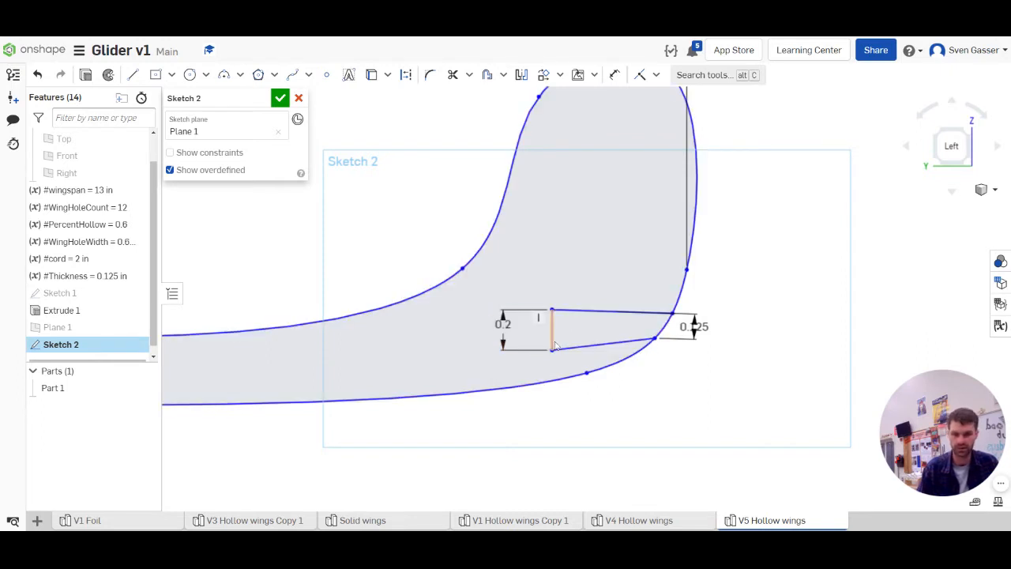
{"action": "left_click_drag", "start_coordinate": [552, 341], "coordinate": [572, 325]}
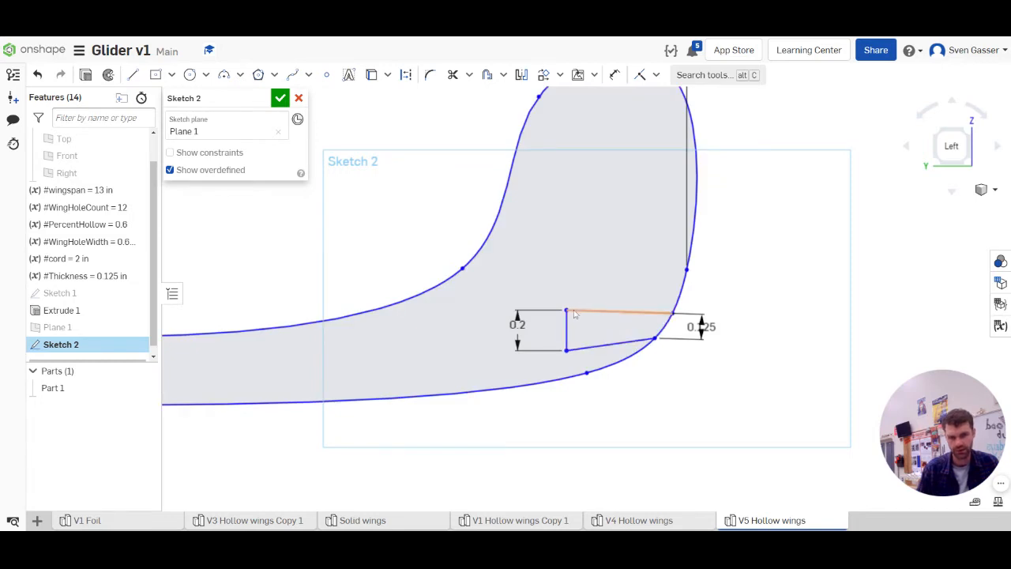
{"action": "left_click_drag", "start_coordinate": [567, 310], "coordinate": [570, 315]}
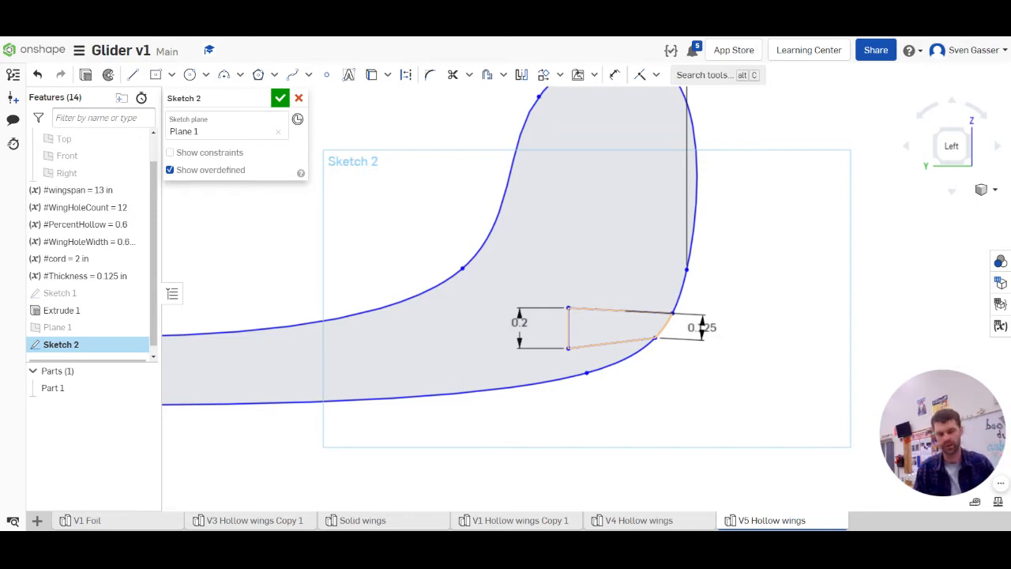
{"action": "scroll", "coordinate": [683, 334], "scroll_direction": "down", "scroll_amount": 5}
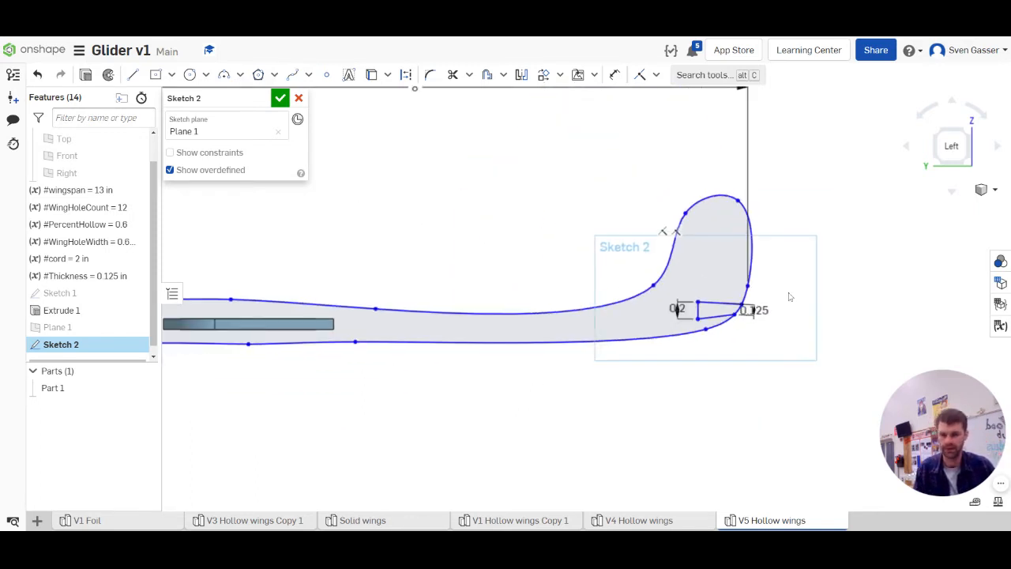
{"action": "left_click", "coordinate": [281, 98]}
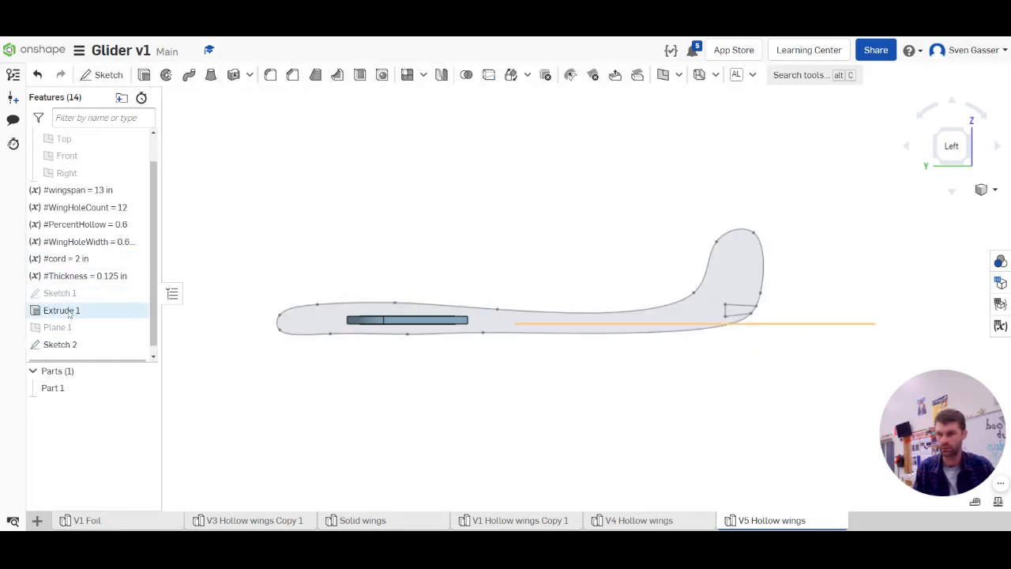
Reopen the fuselage sketch and project the wing's cross-section edges into it with the Use tool
{"action": "double_click", "coordinate": [68, 345]}
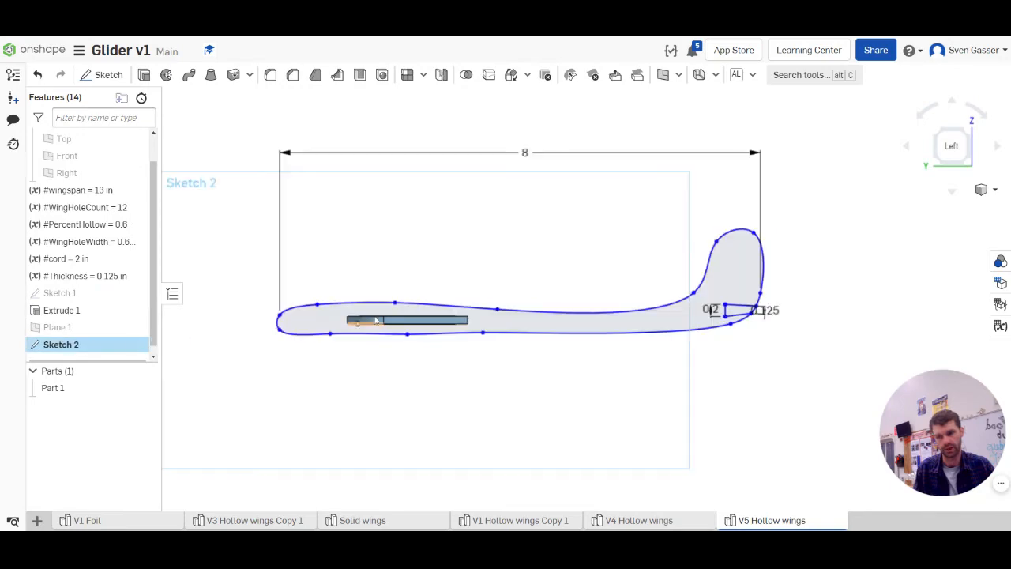
{"action": "scroll", "coordinate": [357, 315], "scroll_direction": "up", "scroll_amount": 5}
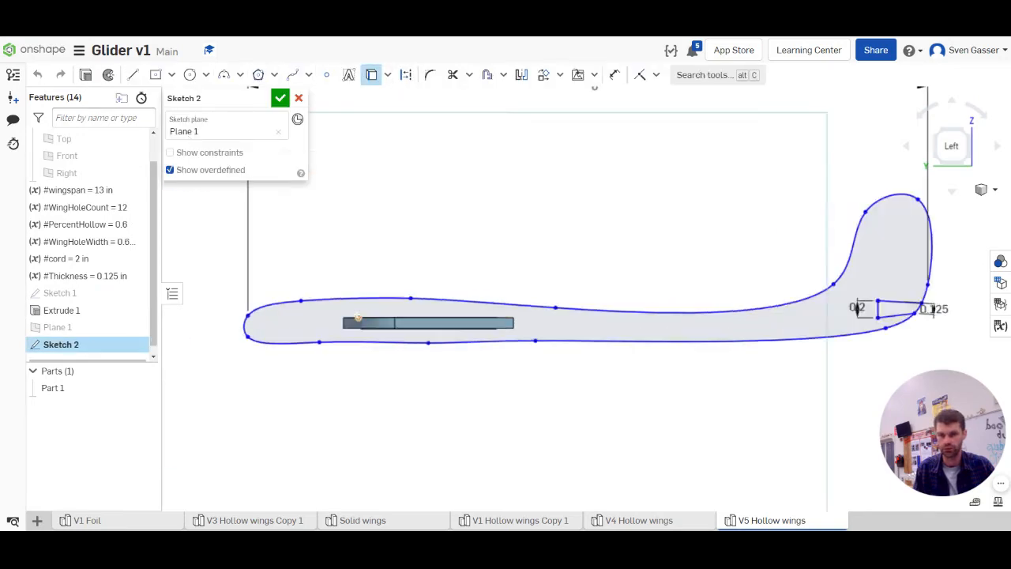
{"action": "right_click_drag", "start_coordinate": [397, 304], "coordinate": [387, 324]}
{"action": "left_click", "coordinate": [350, 322]}
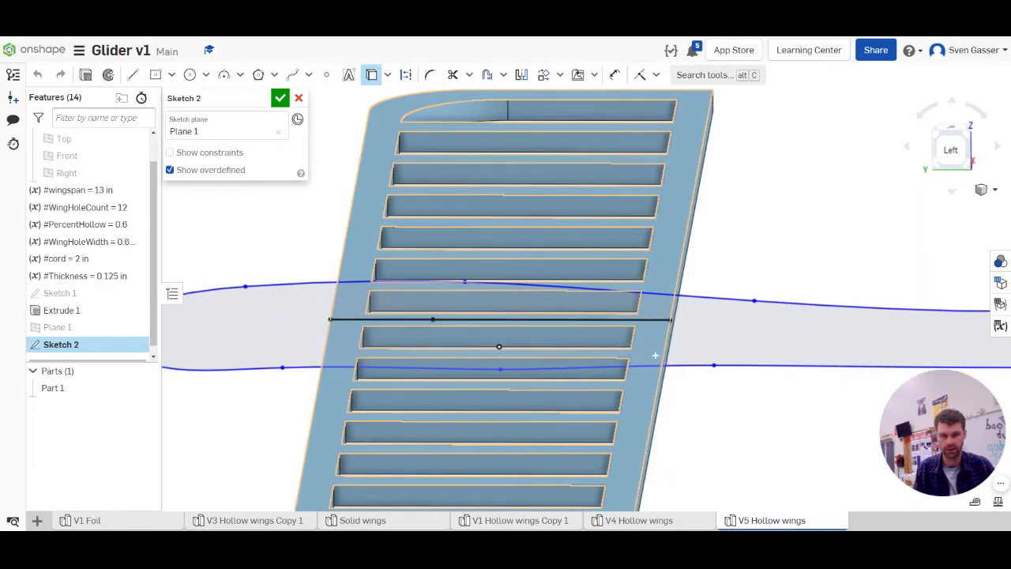
{"action": "right_click_drag", "start_coordinate": [647, 467], "coordinate": [638, 416]}
{"action": "scroll", "coordinate": [643, 411], "scroll_direction": "down", "scroll_amount": 5}
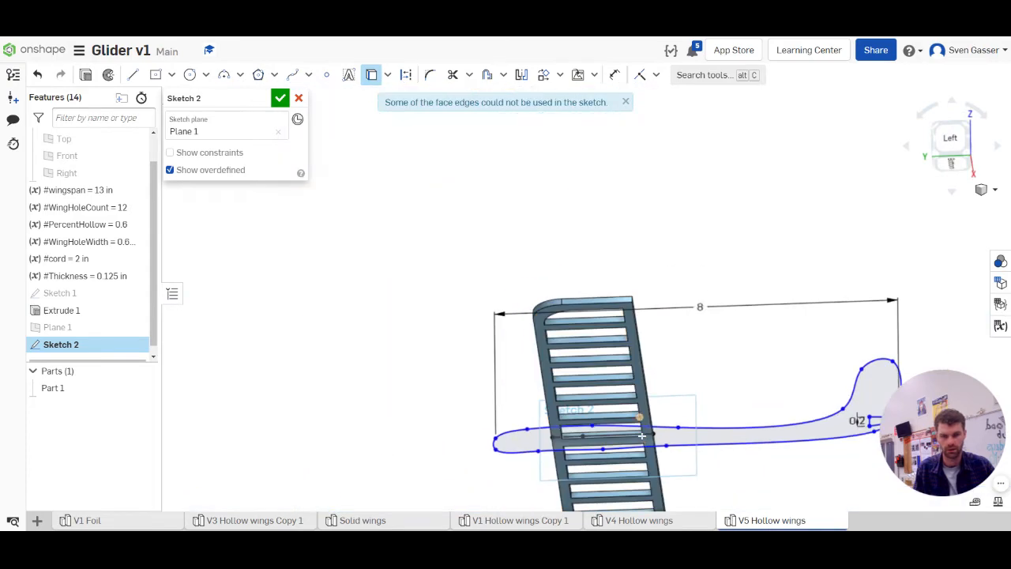
{"action": "scroll", "coordinate": [641, 450], "scroll_direction": "up", "scroll_amount": 5}
{"action": "mouse_move", "coordinate": [683, 417]}
{"action": "right_mouse_down"}
{"action": "mouse_move", "coordinate": [667, 428]}
{"action": "mouse_move", "coordinate": [668, 411]}
{"action": "right_mouse_up"}
{"action": "left_click", "coordinate": [691, 401]}
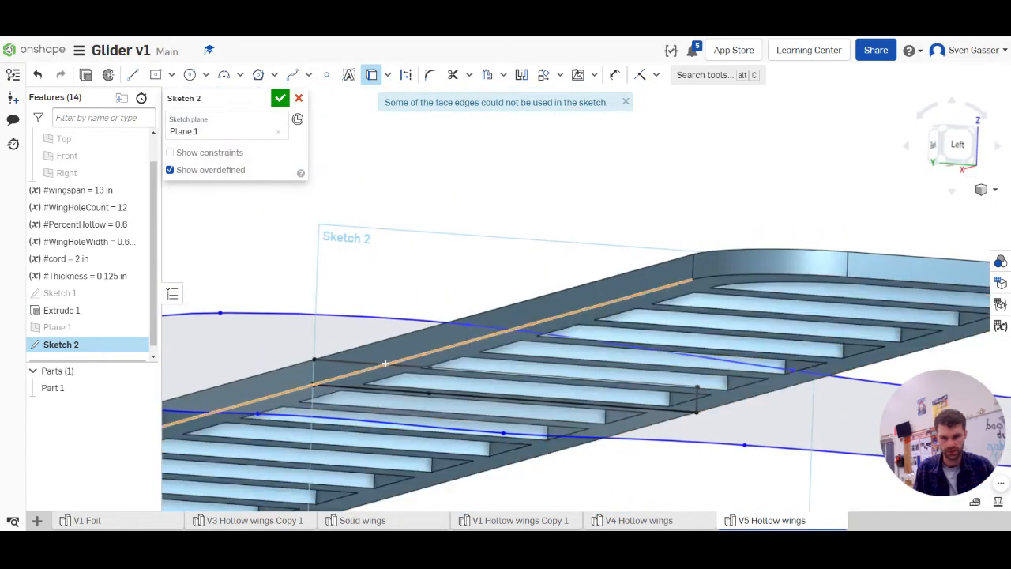
Hide the wing part and view the fuselage sketch with the projected wing slot straight from the left side
{"action": "left_click", "coordinate": [144, 387]}
{"action": "key", "text": "n"}
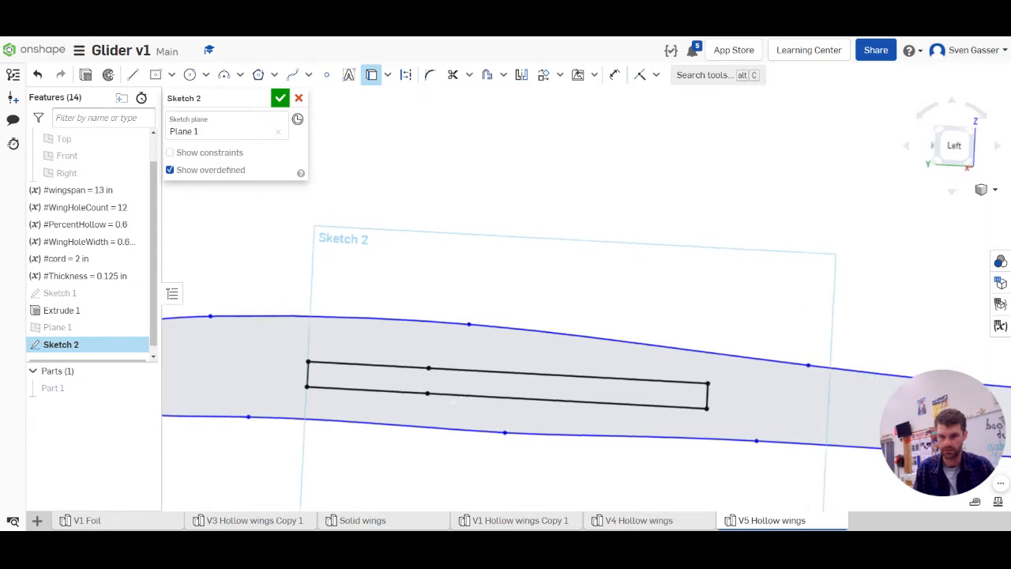
{"action": "left_click", "coordinate": [955, 146]}
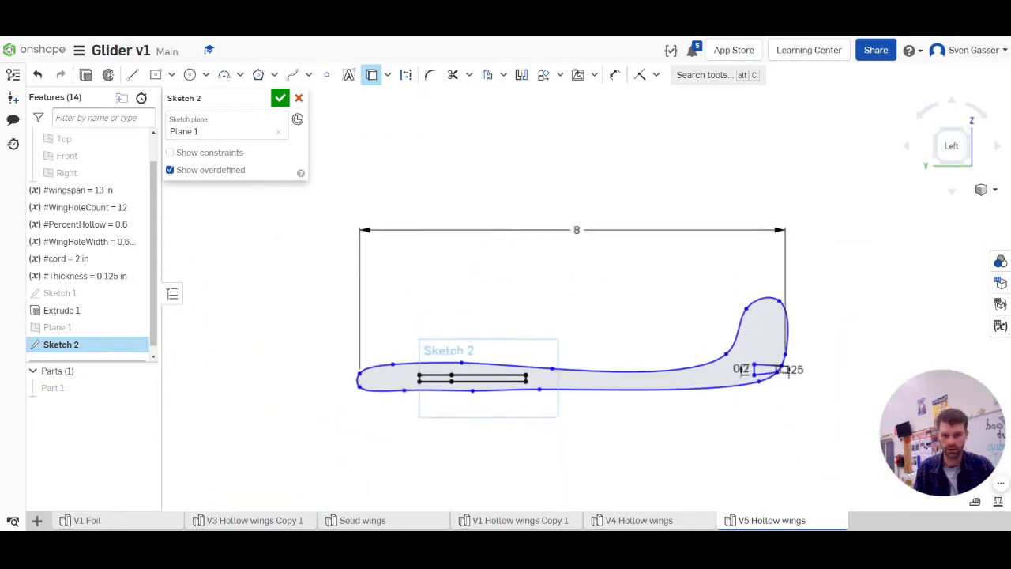
Extrude the fuselage profile 1/8 in as a new part, leaving the tail slot region out of the selection
{"action": "left_click", "coordinate": [85, 75]}
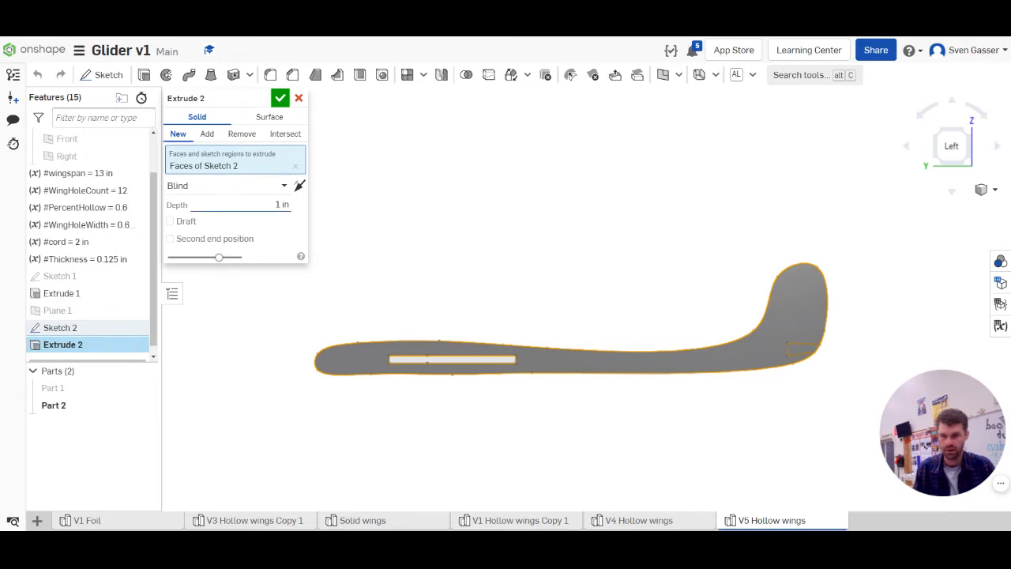
{"action": "left_click", "coordinate": [282, 204]}
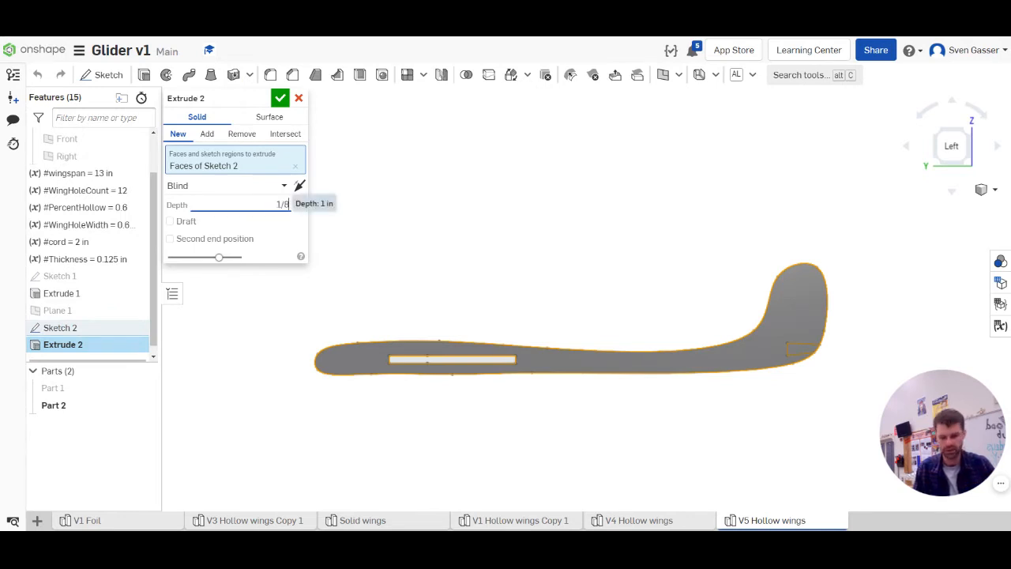
{"action": "key", "text": "Tab"}
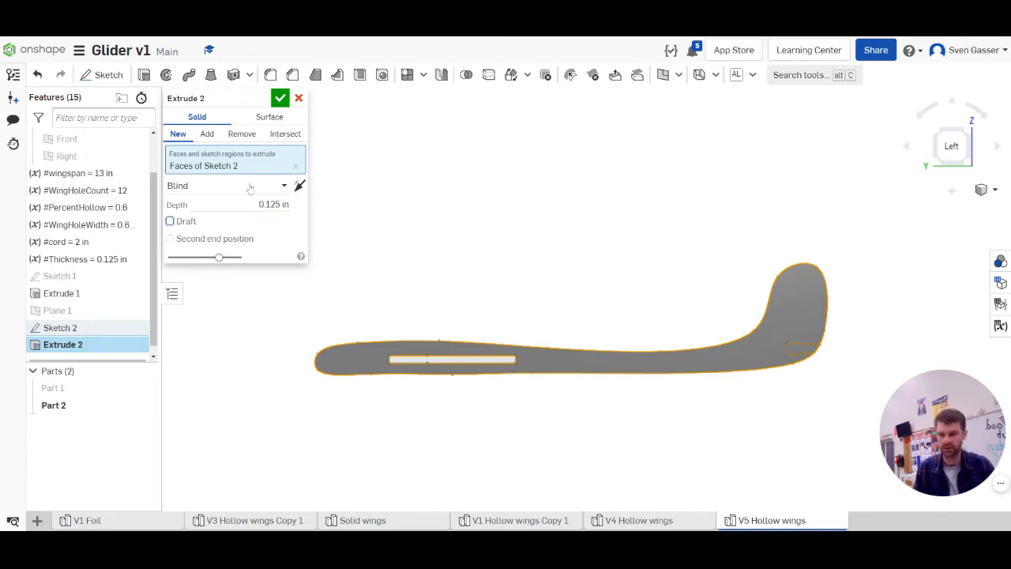
{"action": "left_click", "coordinate": [805, 354]}
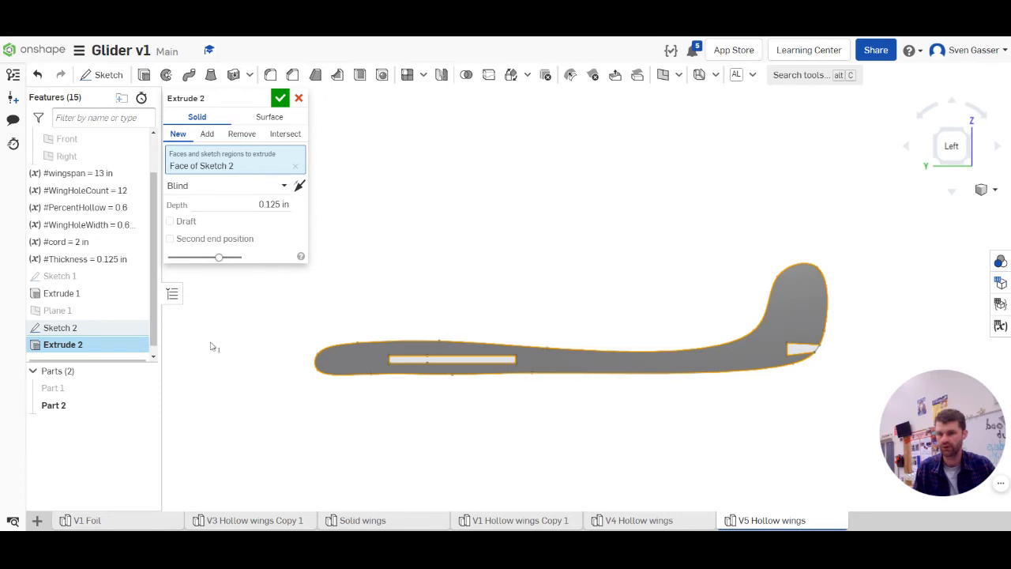
Make the fuselage extrusion symmetric about its sketch plane and accept it
{"action": "right_click_drag", "start_coordinate": [509, 315], "coordinate": [440, 351]}
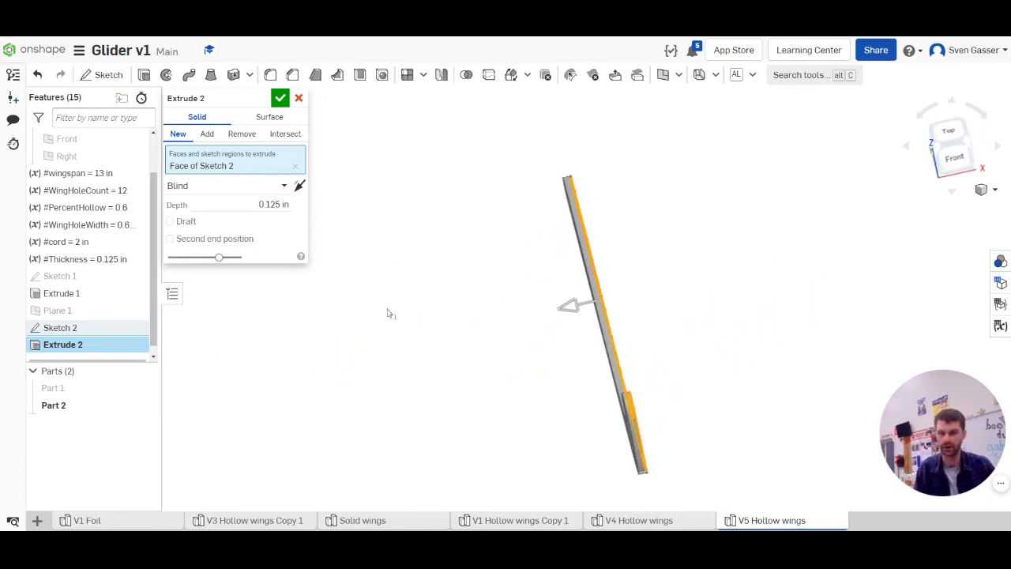
{"action": "left_click", "coordinate": [217, 191]}
{"action": "left_click", "coordinate": [209, 223]}
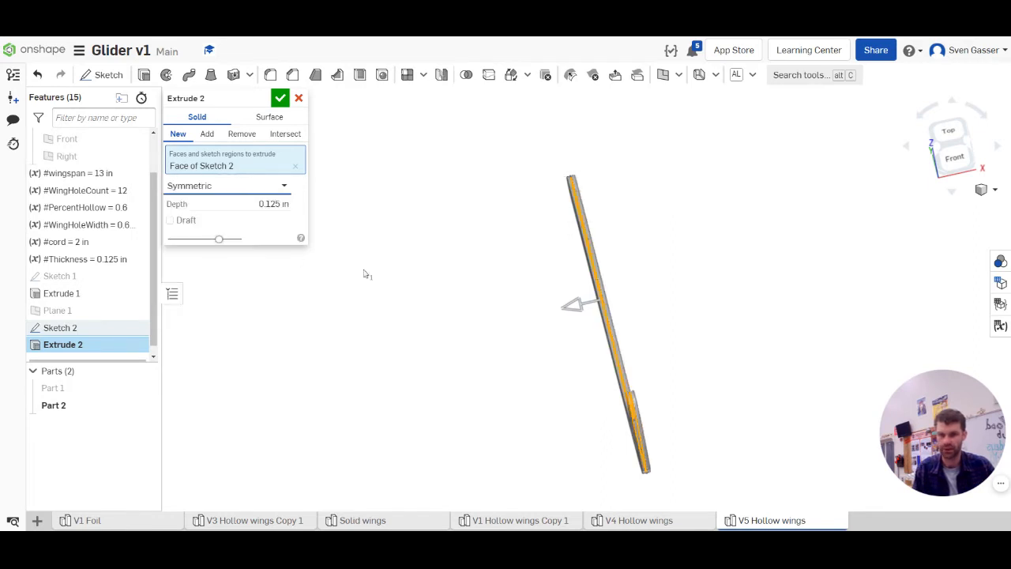
{"action": "left_click", "coordinate": [280, 98]}
{"action": "key", "text": "shift+3"}
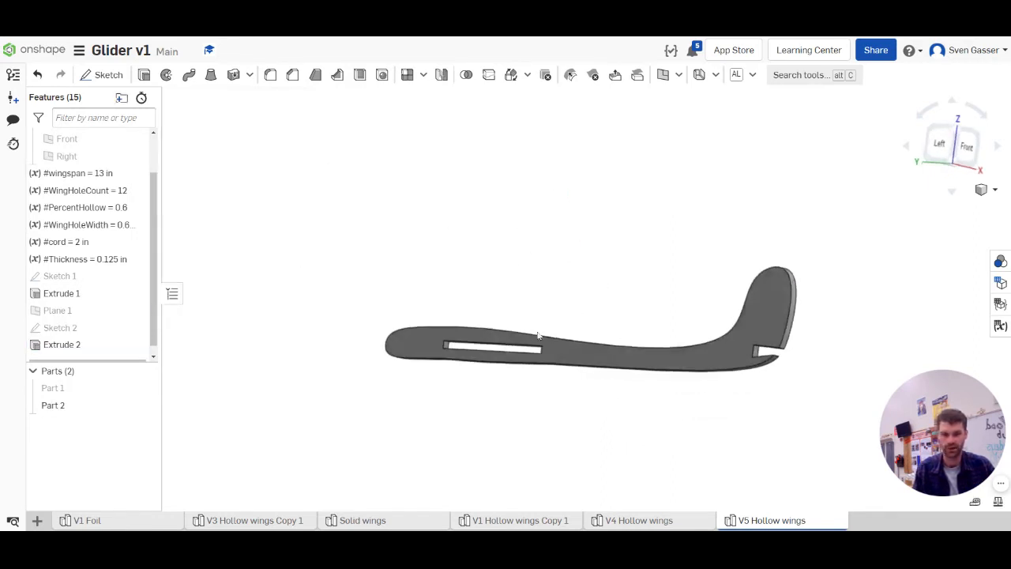
{"action": "right_click_drag", "start_coordinate": [471, 319], "coordinate": [491, 341]}
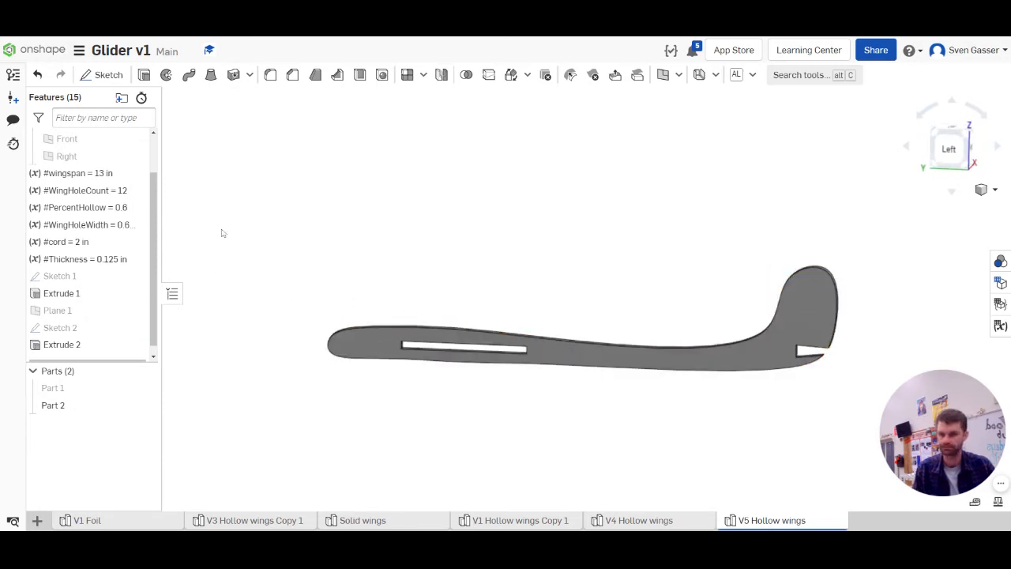
Show the wing part again and inspect how it sits through the fuselage
{"action": "left_click", "coordinate": [144, 388]}
{"action": "scroll", "coordinate": [416, 300], "scroll_direction": "down", "scroll_amount": 4}
{"action": "scroll", "coordinate": [558, 335], "scroll_direction": "up", "scroll_amount": 4}
{"action": "mouse_move", "coordinate": [559, 332]}
{"action": "right_mouse_down"}
{"action": "mouse_move", "coordinate": [560, 368]}
{"action": "mouse_move", "coordinate": [558, 309]}
{"action": "mouse_move", "coordinate": [545, 342]}
{"action": "mouse_move", "coordinate": [553, 319]}
{"action": "mouse_move", "coordinate": [559, 326]}
{"action": "right_mouse_up"}
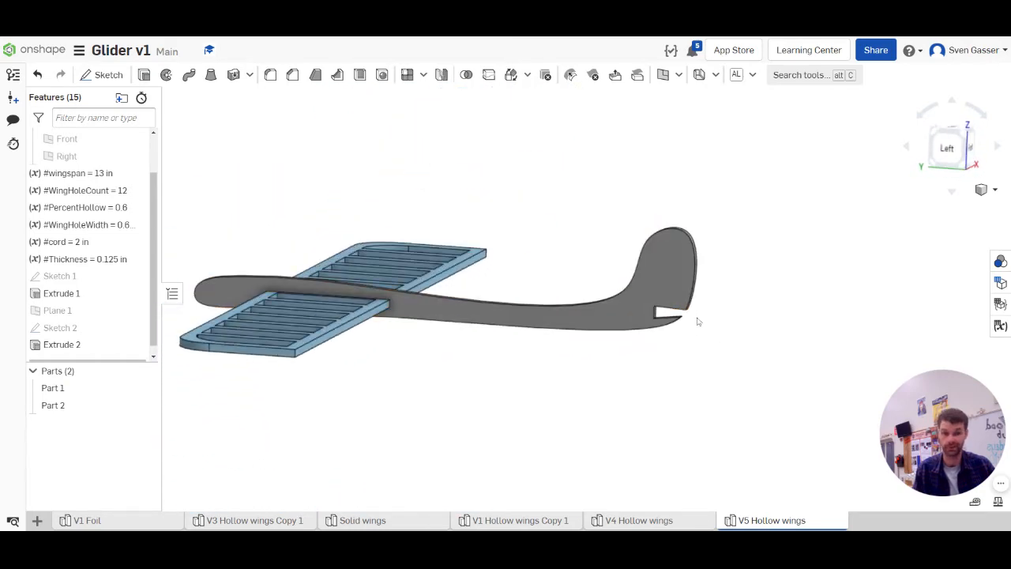
Start a new sketch on the lower face of the fuselage's tail slot and view it from the top
{"action": "left_click", "coordinate": [106, 74]}
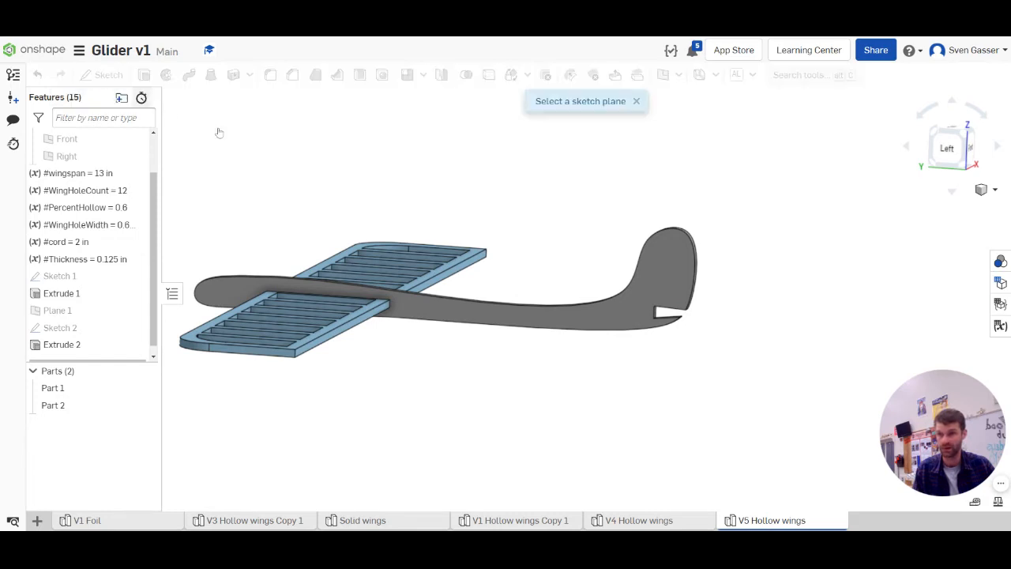
{"action": "scroll", "coordinate": [807, 301], "scroll_direction": "up", "scroll_amount": 1}
{"action": "scroll", "coordinate": [537, 337], "scroll_direction": "up", "scroll_amount": 4}
{"action": "right_click_drag", "start_coordinate": [523, 329], "coordinate": [496, 357]}
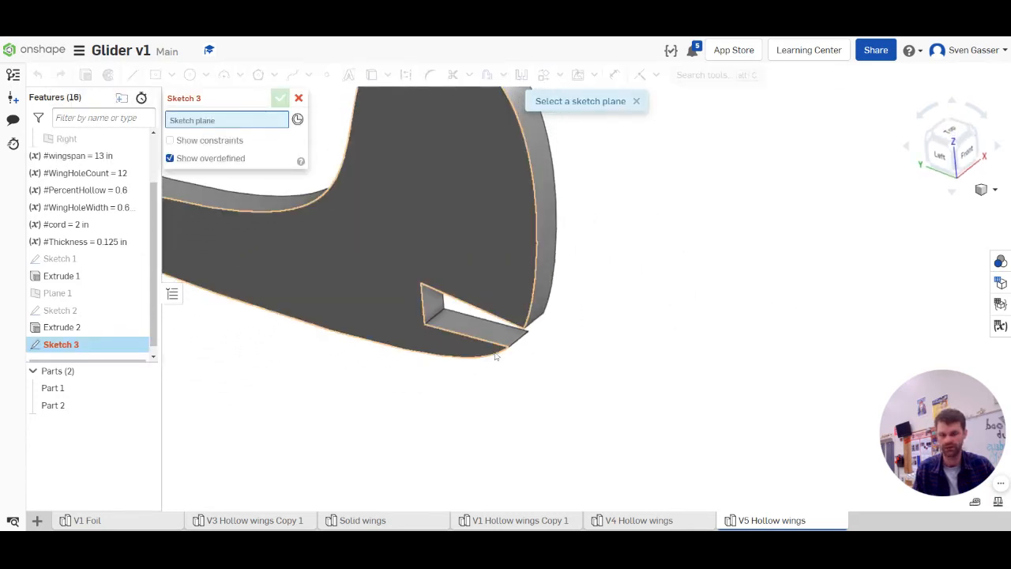
{"action": "left_click", "coordinate": [462, 328]}
{"action": "key", "text": "n"}
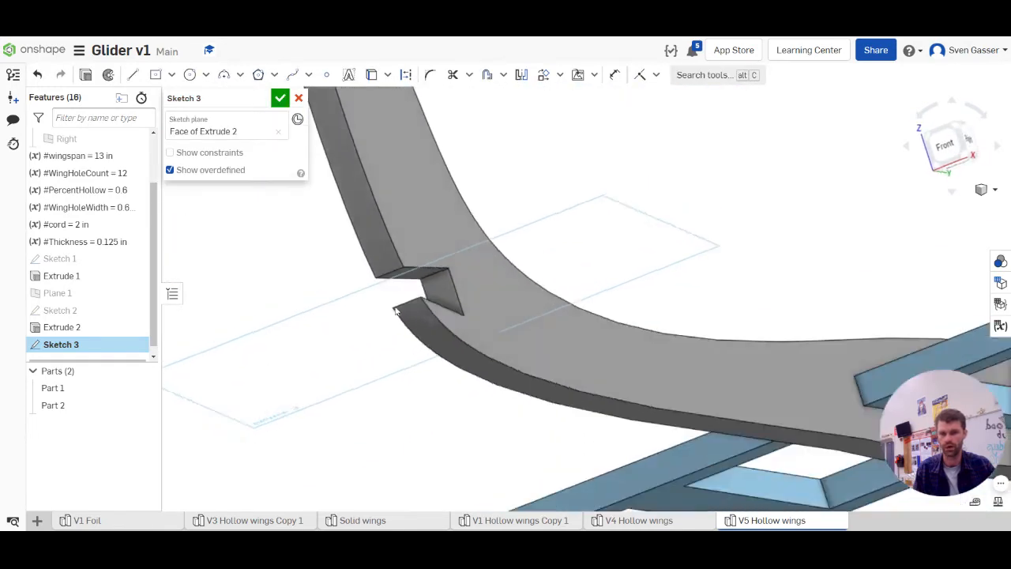
{"action": "left_click", "coordinate": [950, 136]}
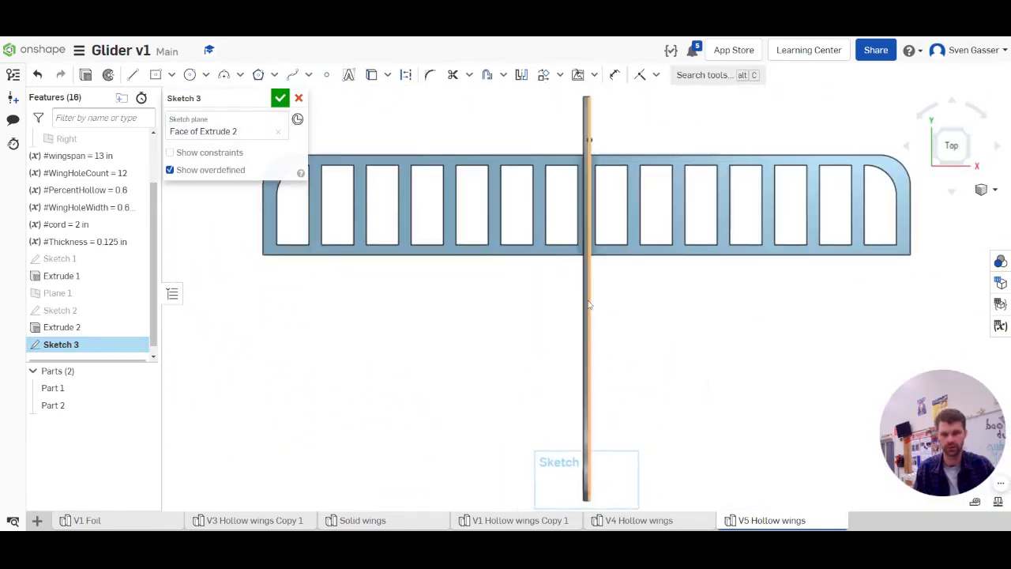
Draw a center-point rectangle about 2.89 in wide and 0.96 in deep, centered on the fuselage at the tail slot
{"action": "scroll", "coordinate": [579, 379], "scroll_direction": "up", "scroll_amount": 3}
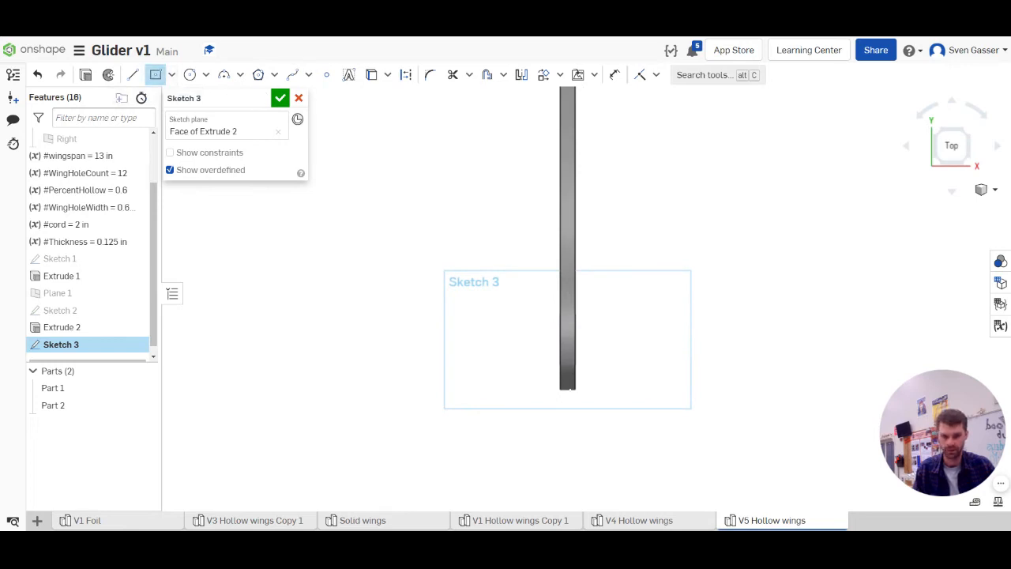
{"action": "left_click", "coordinate": [567, 336]}
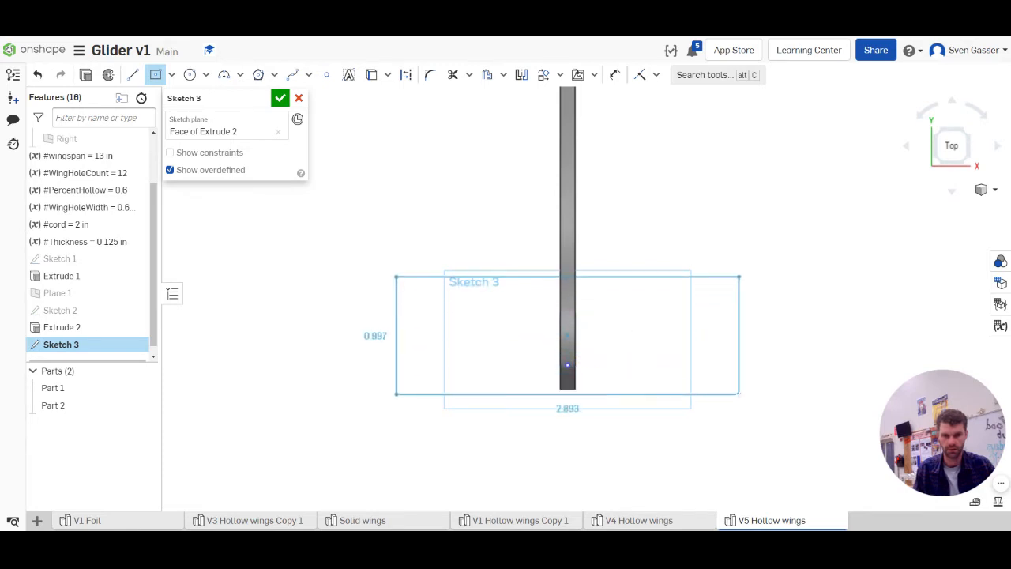
{"action": "left_click", "coordinate": [739, 391]}
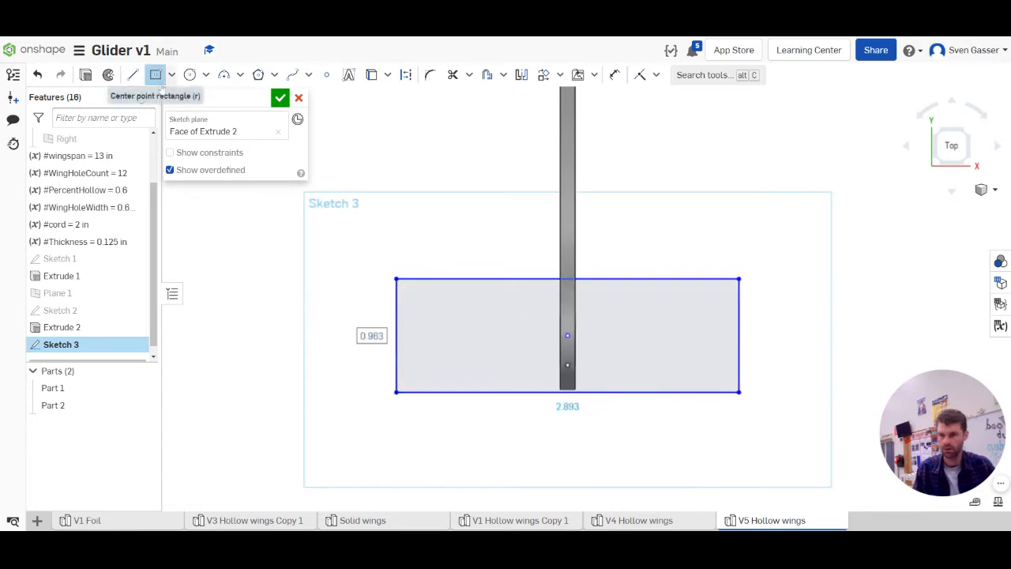
Draw a narrow center-point rectangle about 0.22 in wide and 0.73 in deep inside the tail's left end, and shift it slightly inward
{"action": "left_click", "coordinate": [423, 335]}
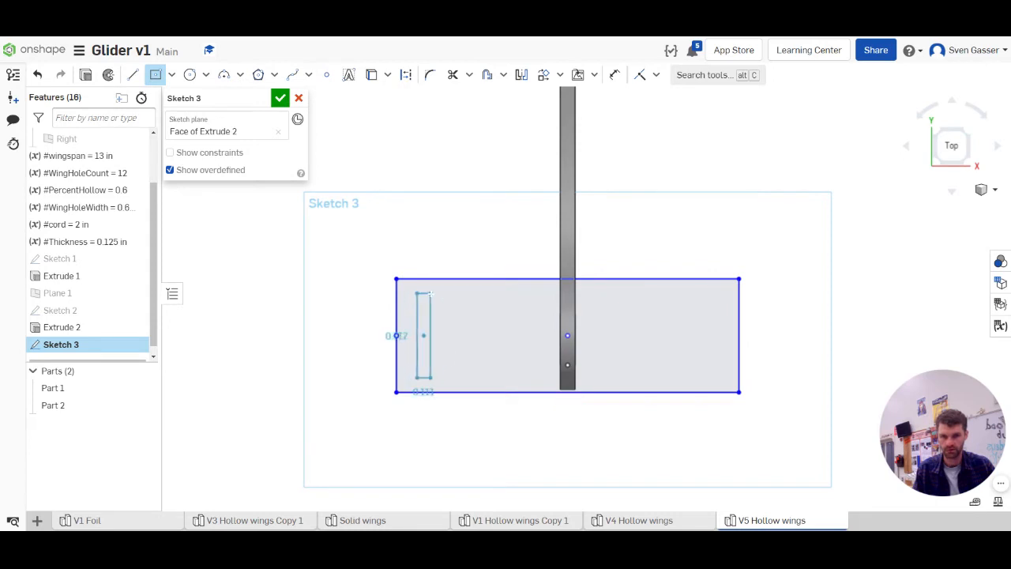
{"action": "left_click", "coordinate": [436, 293]}
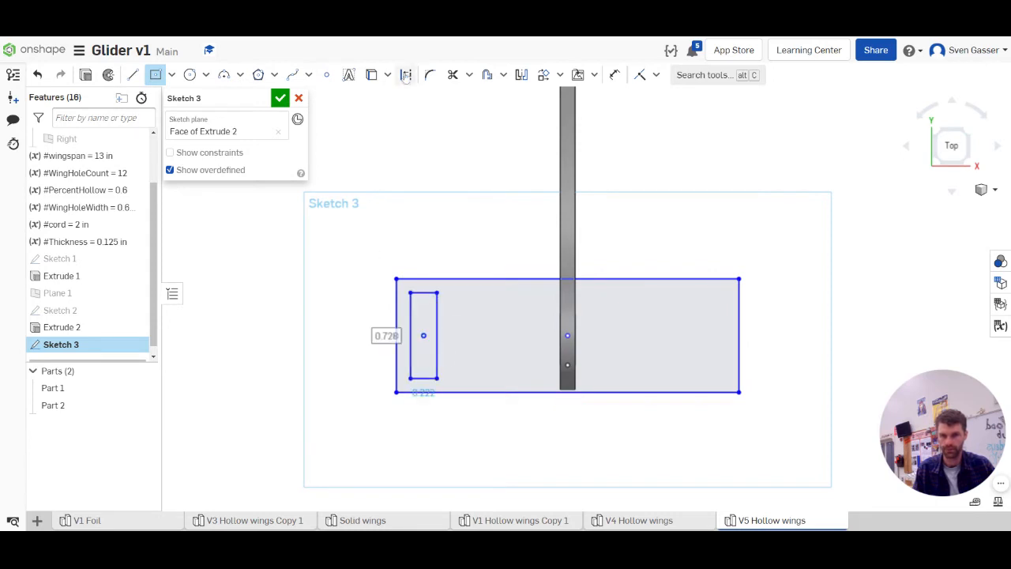
{"action": "key", "text": "Escape"}
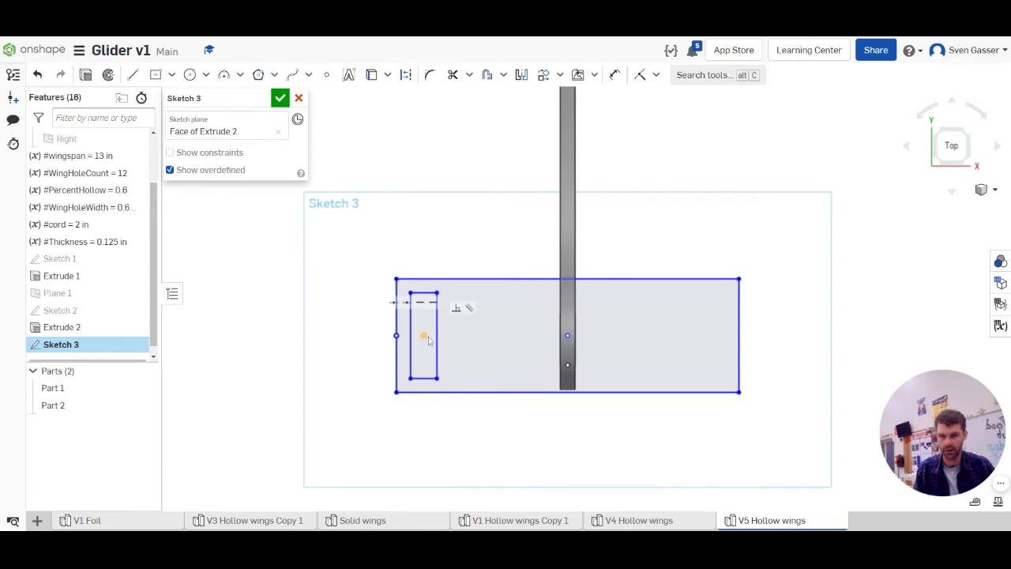
{"action": "left_click_drag", "start_coordinate": [424, 336], "coordinate": [432, 340]}
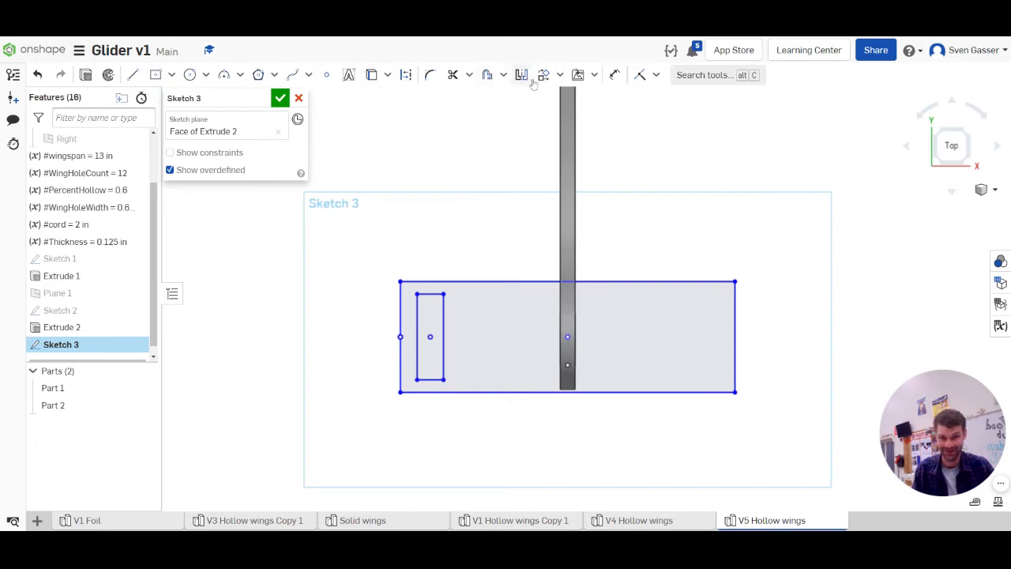
Linear-pattern the narrow rectangle into three instances toward the fuselage, spaced about 0.41 in apart
{"action": "left_click", "coordinate": [560, 76]}
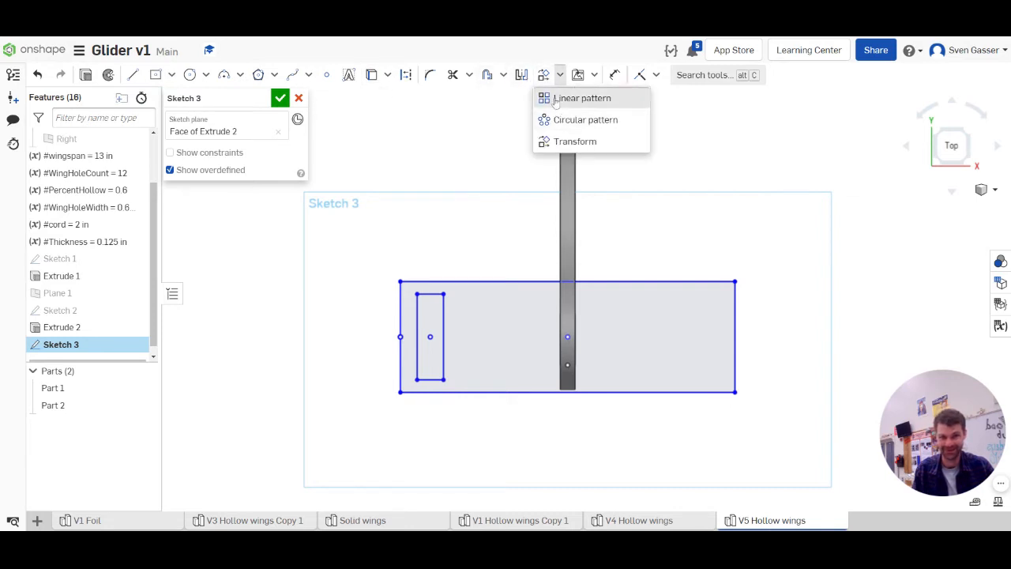
{"action": "left_click", "coordinate": [580, 97]}
{"action": "left_click_drag", "start_coordinate": [409, 259], "coordinate": [465, 413]}
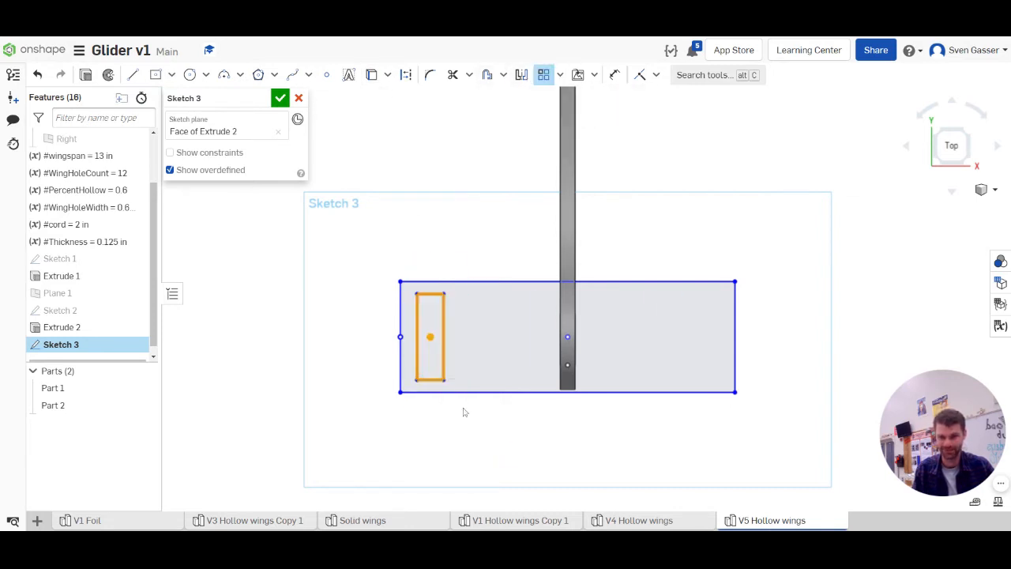
{"action": "left_click_drag", "start_coordinate": [574, 383], "coordinate": [502, 386]}
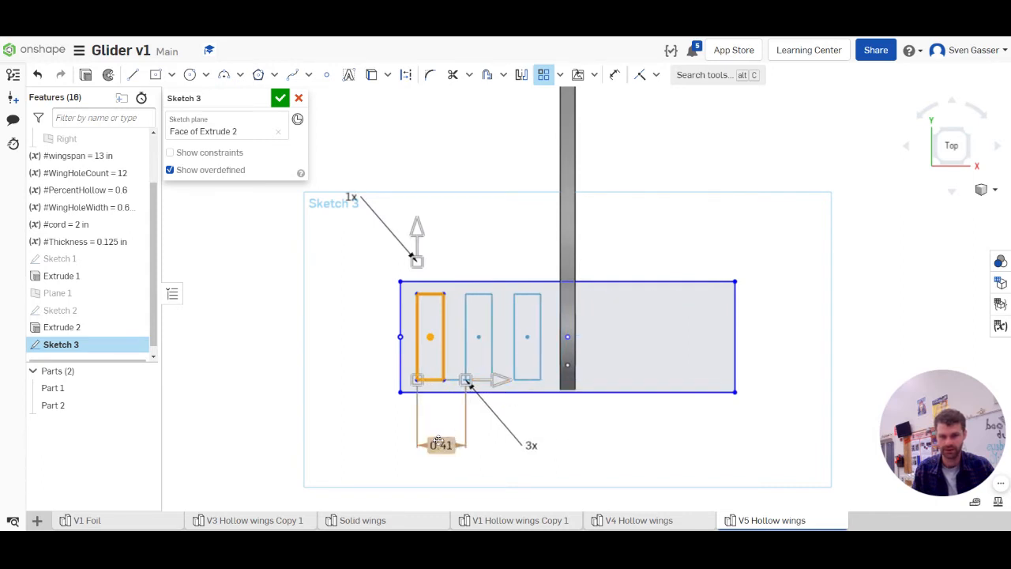
{"action": "left_click", "coordinate": [476, 243]}
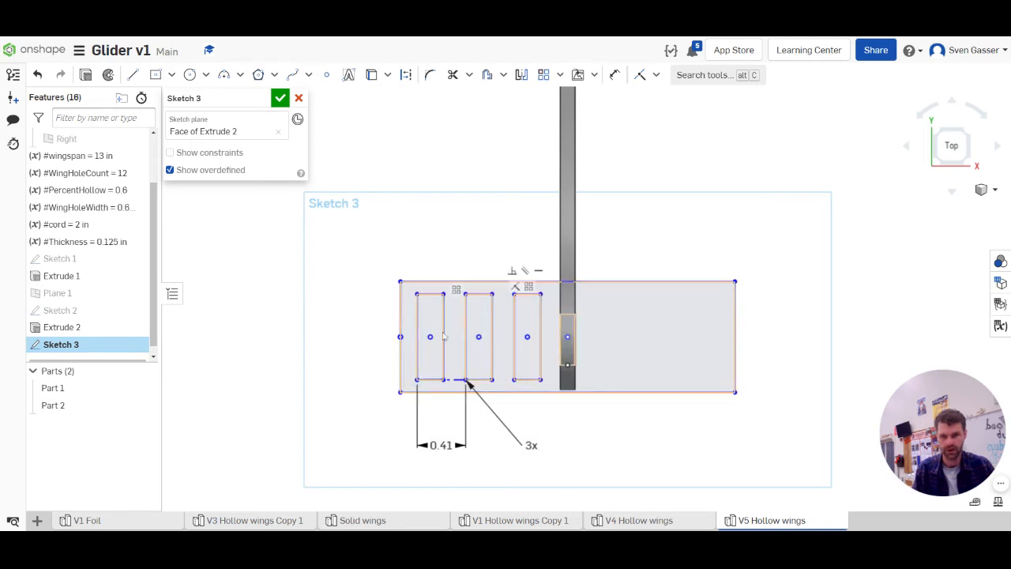
Hide the fuselage part and draw a construction centerline between the midpoints of the tail outline's two long edges
{"action": "left_click", "coordinate": [142, 405]}
{"action": "key", "text": "l"}
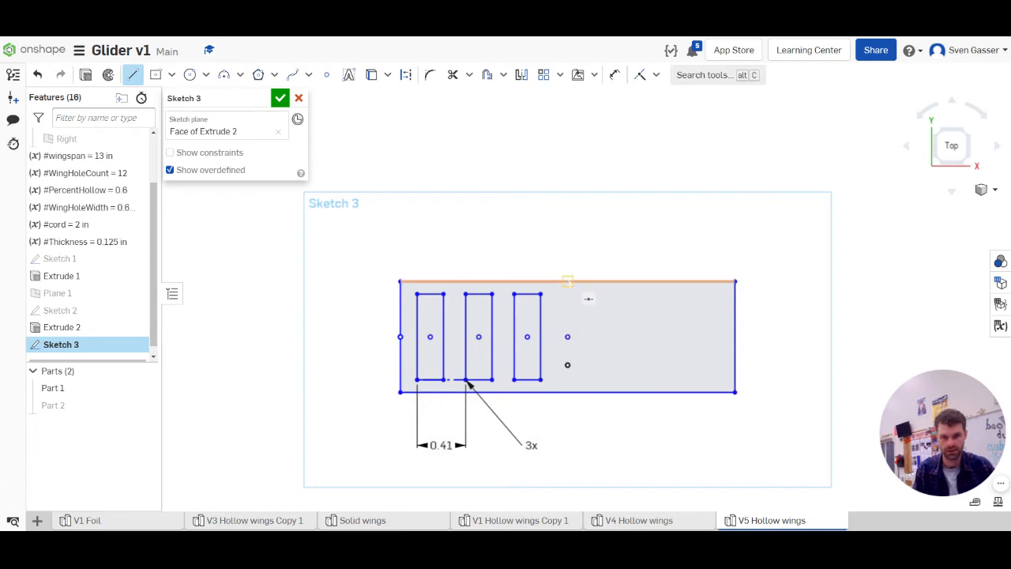
{"action": "left_click", "coordinate": [567, 281]}
{"action": "left_click", "coordinate": [567, 391]}
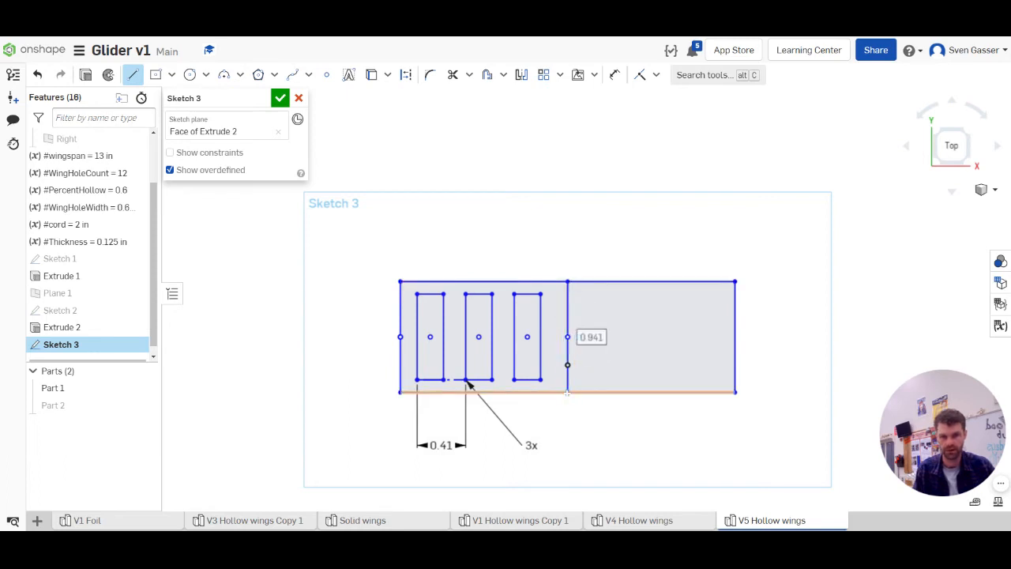
{"action": "key", "text": "Escape"}
{"action": "left_click", "coordinate": [568, 302]}
{"action": "key", "text": "q"}
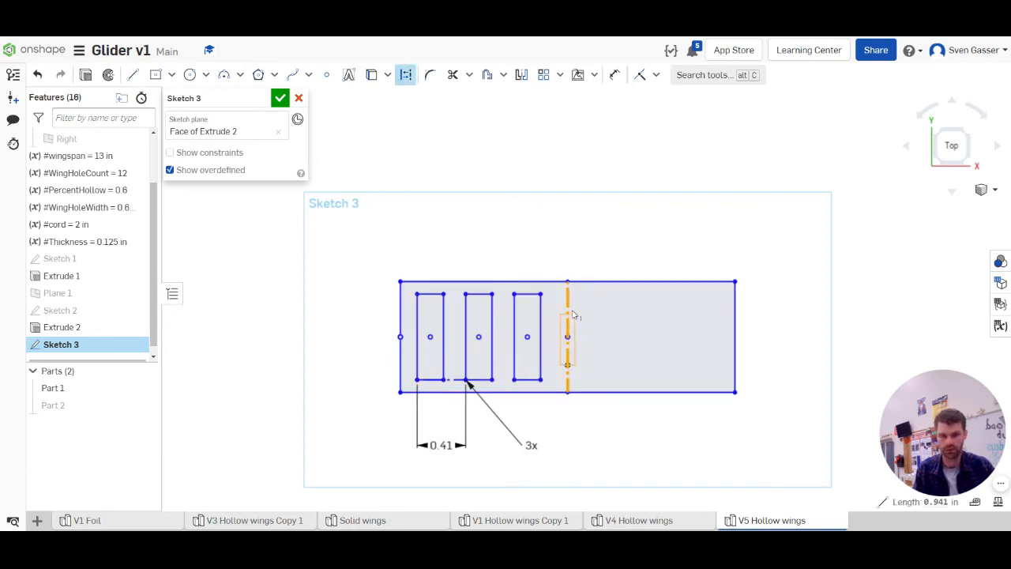
Mirror the three cutout rectangles across the centerline to the other half of the tail
{"action": "left_click", "coordinate": [522, 74]}
{"action": "left_click", "coordinate": [567, 316]}
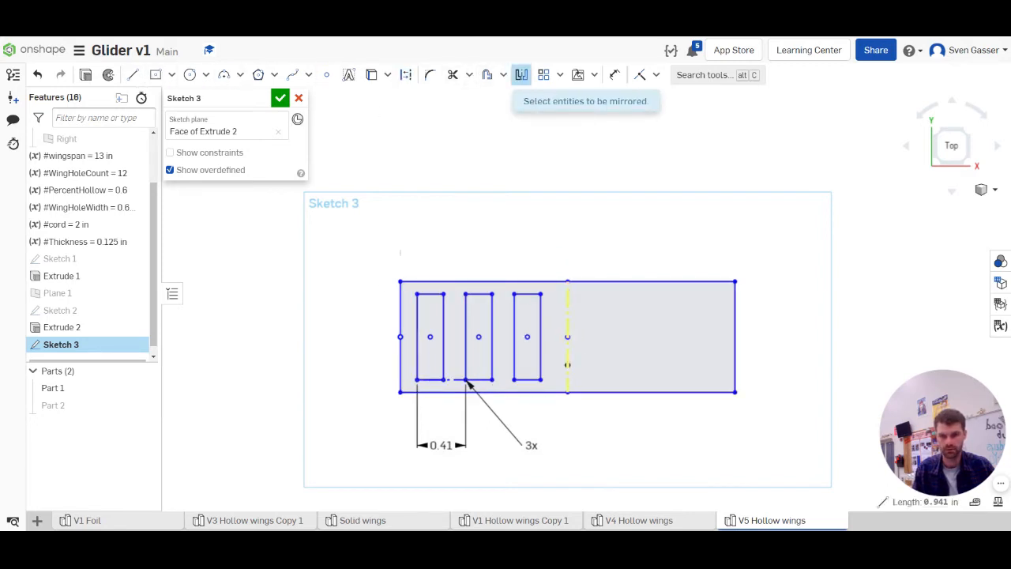
{"action": "left_click_drag", "start_coordinate": [408, 263], "coordinate": [554, 413]}
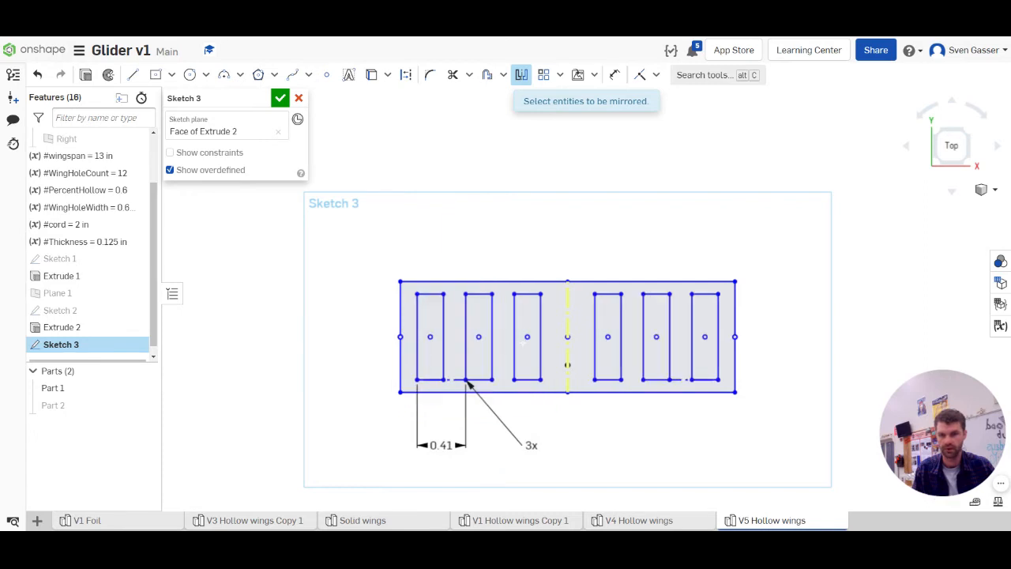
{"action": "left_click", "coordinate": [281, 98]}
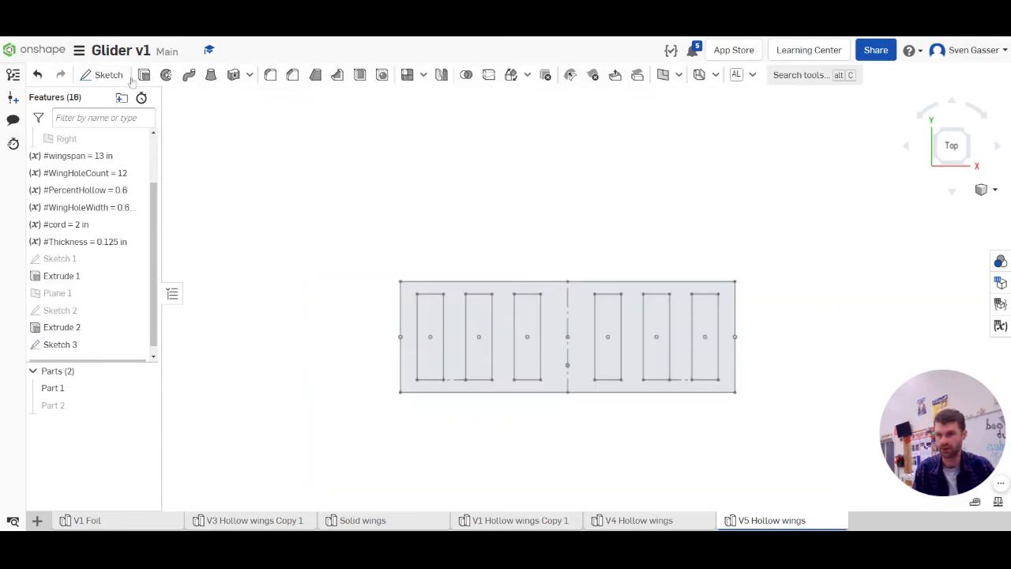
{"action": "left_click", "coordinate": [144, 75]}
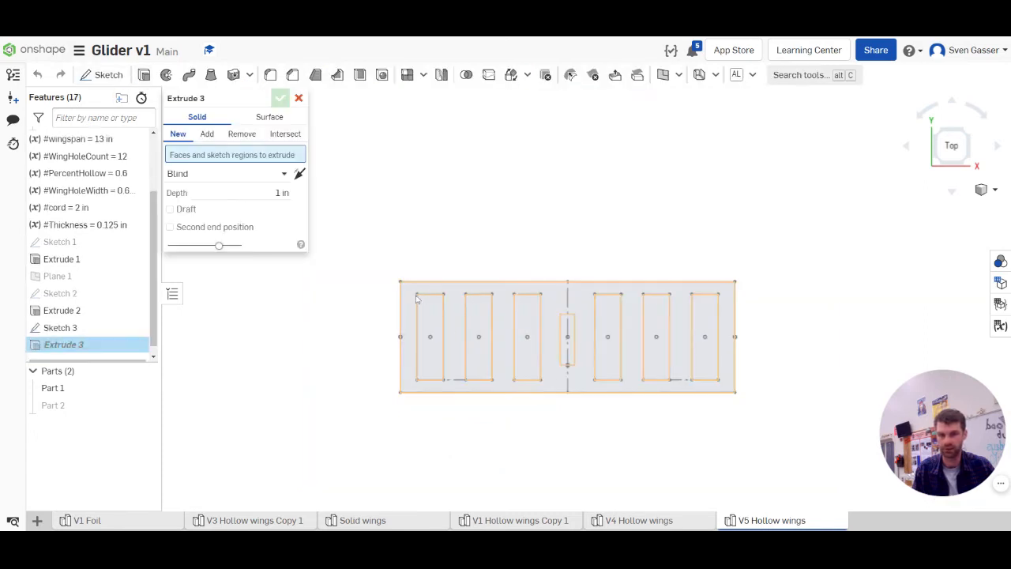
{"action": "left_click", "coordinate": [299, 98]}
{"action": "double_click", "coordinate": [71, 336]}
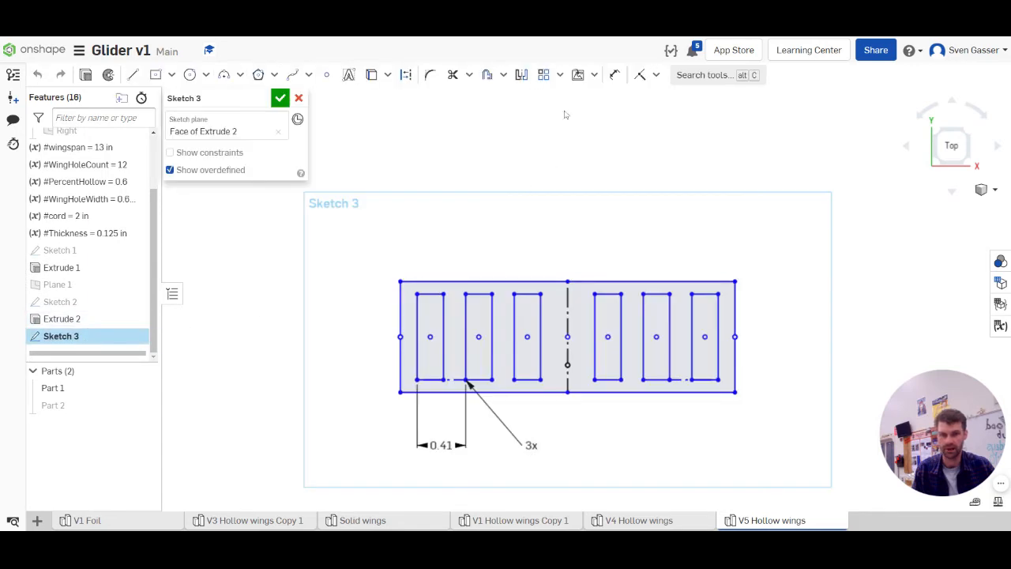
Apply a sketch fillet to the tail outline's two upper corners and the matching outer upper corners of the two end cutouts
{"action": "left_click", "coordinate": [429, 74]}
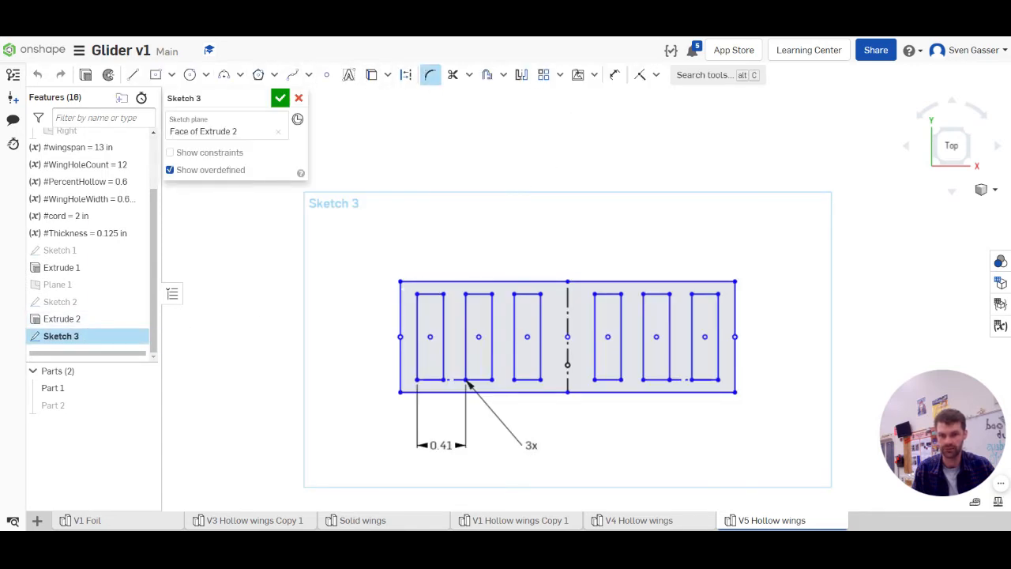
{"action": "left_click", "coordinate": [400, 281]}
{"action": "left_click", "coordinate": [417, 296]}
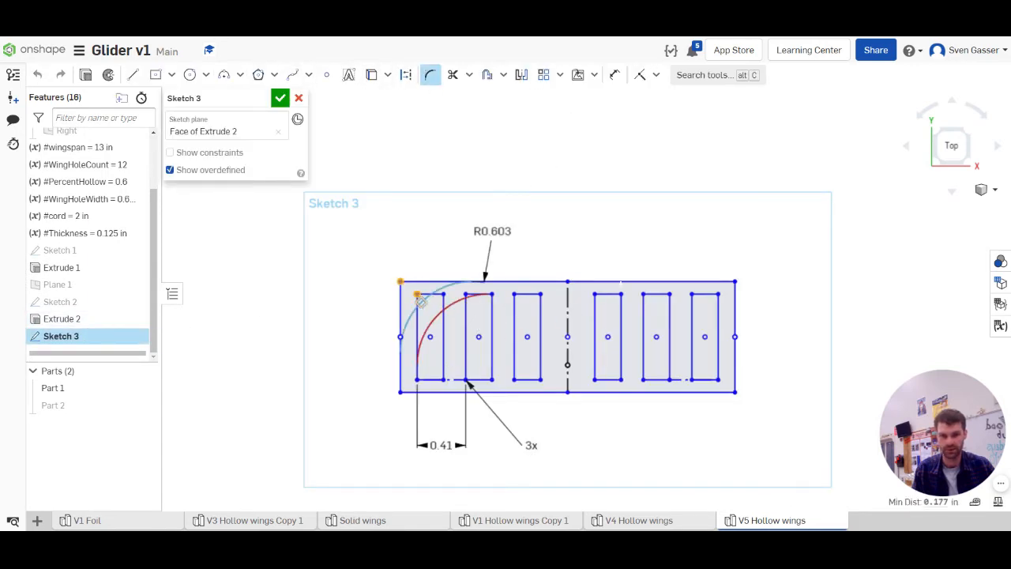
{"action": "left_click", "coordinate": [735, 281]}
{"action": "left_click", "coordinate": [717, 294]}
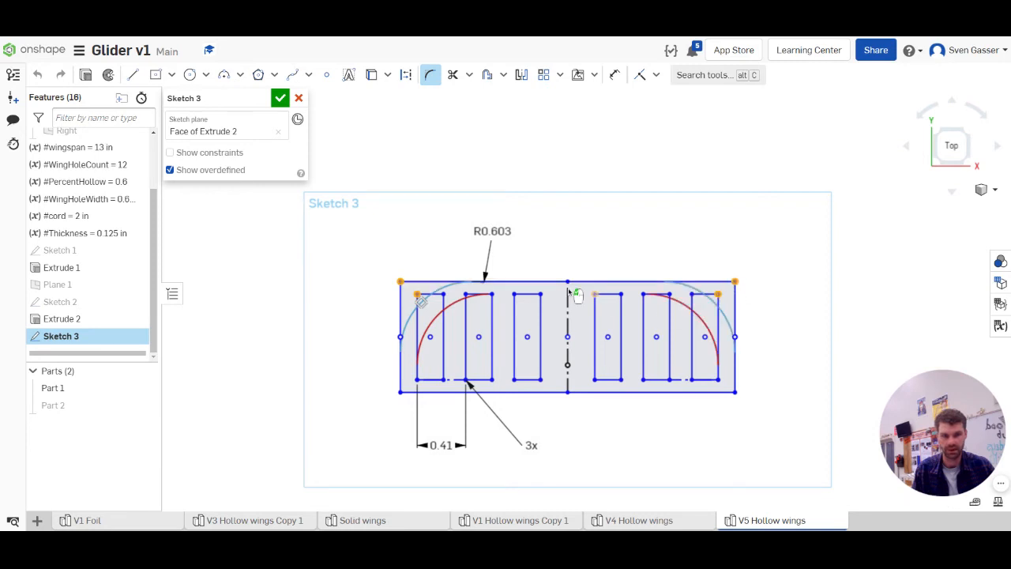
Set the shared corner fillet radius to about 0.2 in and accept the tail sketch
{"action": "double_click", "coordinate": [492, 231]}
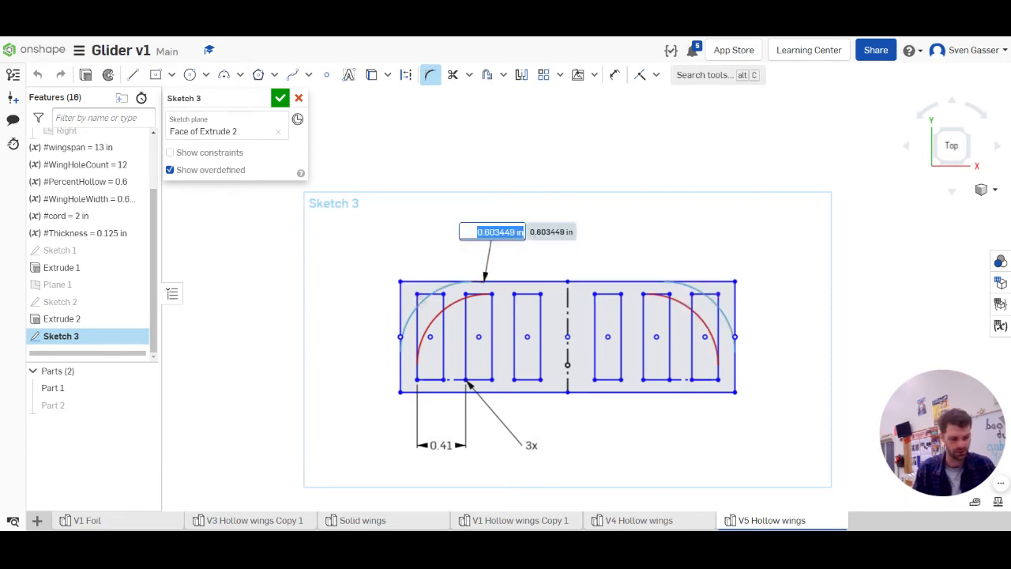
{"action": "key", "text": "BackSpace"}
{"action": "type", "text": "1"}
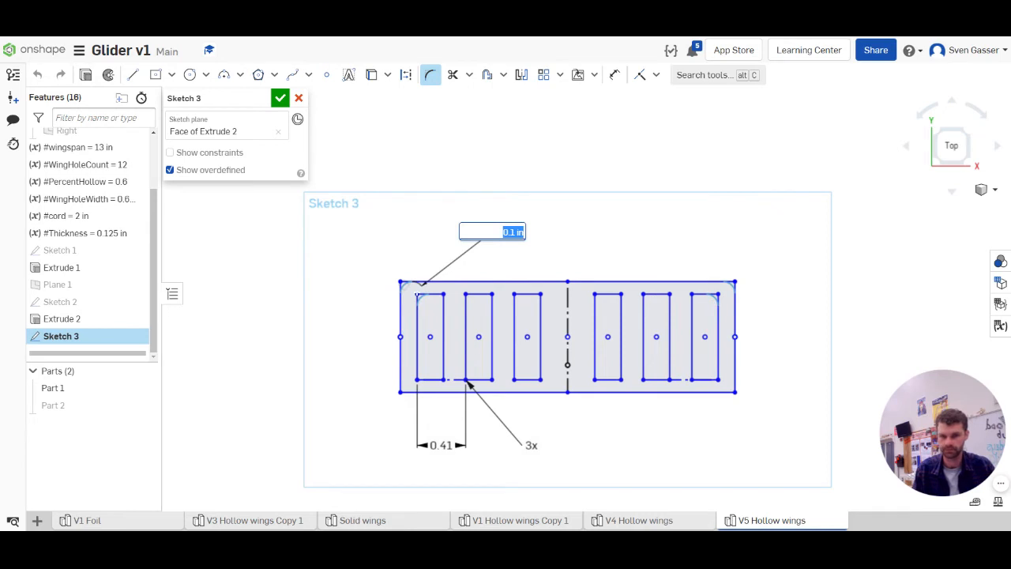
{"action": "scroll", "coordinate": [395, 288], "scroll_direction": "up", "scroll_amount": 3}
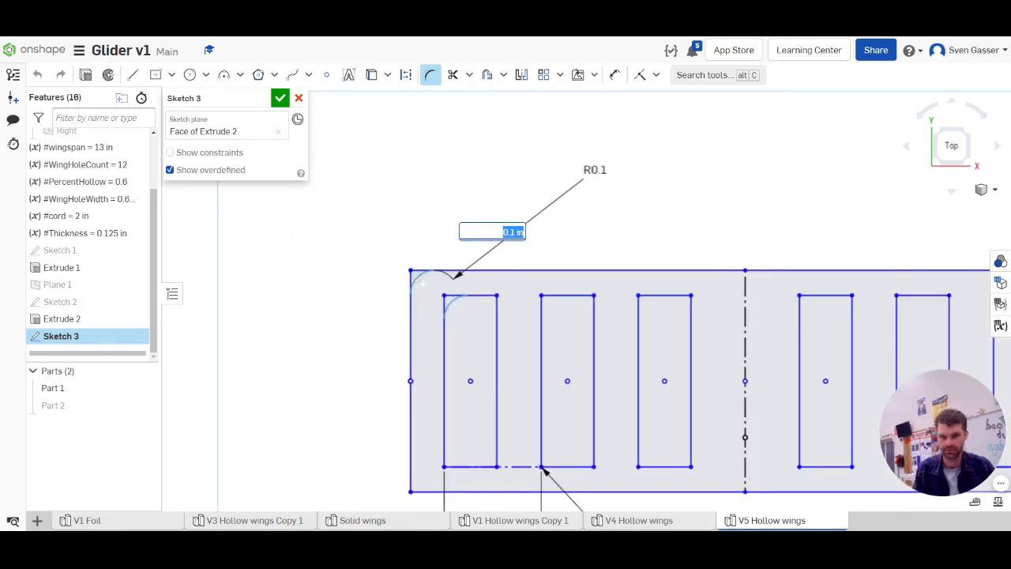
{"action": "left_click_drag", "start_coordinate": [418, 278], "coordinate": [430, 281]}
{"action": "scroll", "coordinate": [395, 286], "scroll_direction": "down", "scroll_amount": 5}
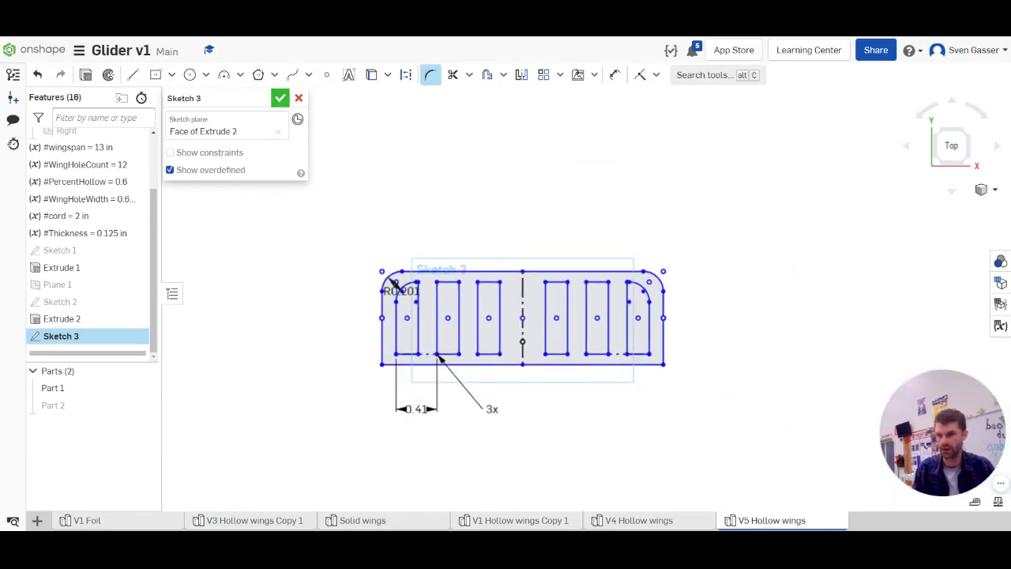
{"action": "left_click", "coordinate": [281, 98]}
Extrude the tail's frame region and its central slot region as a new part with a depth of 0.125 in
{"action": "key", "text": "shift+e"}
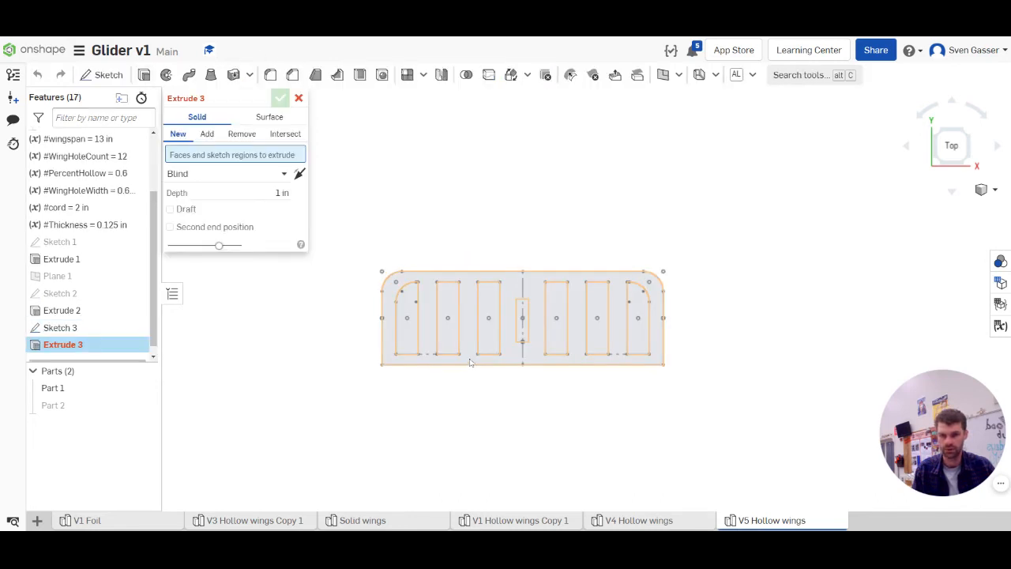
{"action": "left_click", "coordinate": [469, 361]}
{"action": "left_click", "coordinate": [526, 322]}
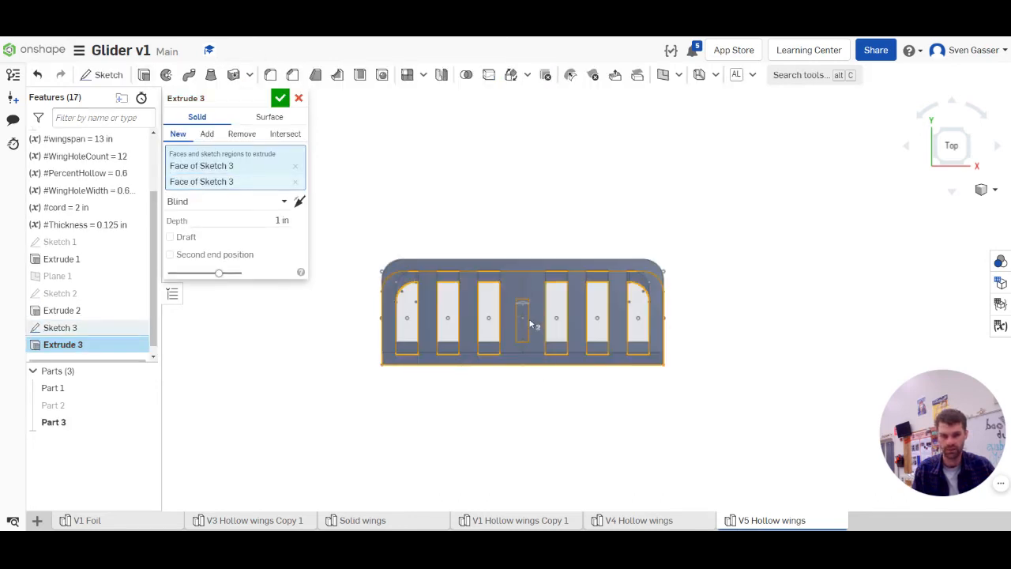
{"action": "left_click", "coordinate": [282, 220]}
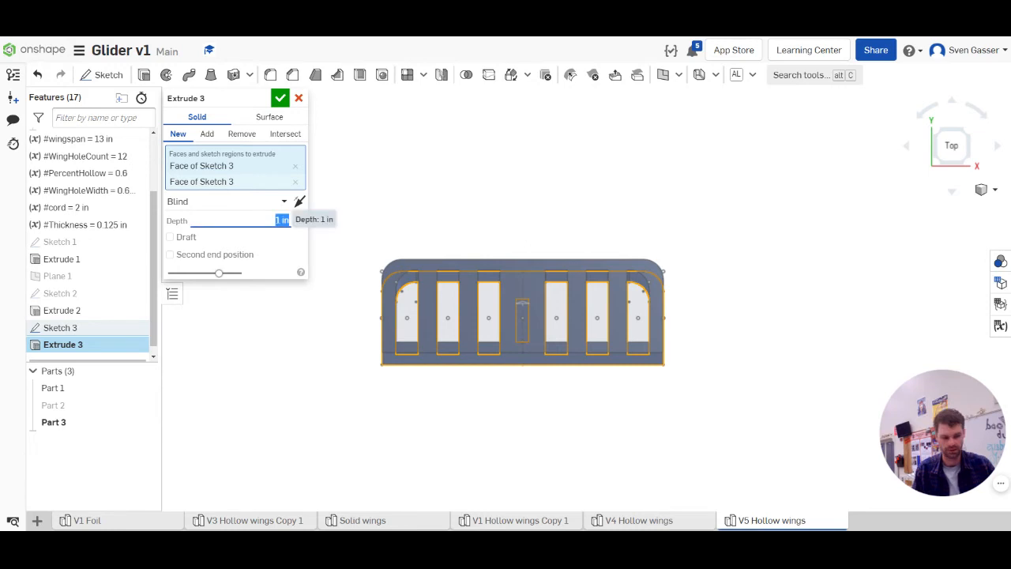
{"action": "type", "text": "0.125"}
{"action": "key", "text": "Return"}
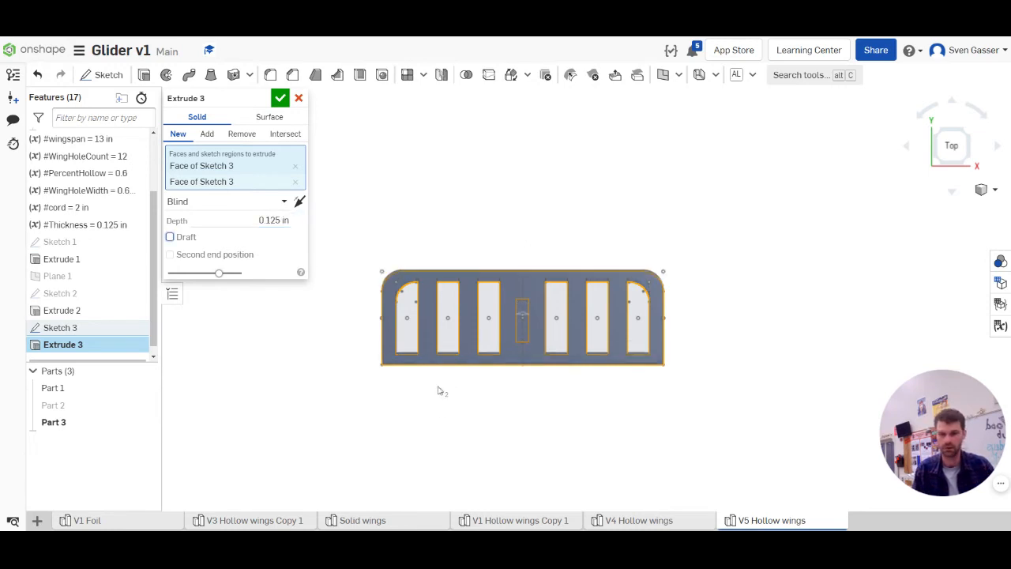
{"action": "mouse_move", "coordinate": [439, 388]}
{"action": "right_mouse_down"}
{"action": "mouse_move", "coordinate": [465, 341]}
{"action": "mouse_move", "coordinate": [458, 384]}
{"action": "right_mouse_up"}
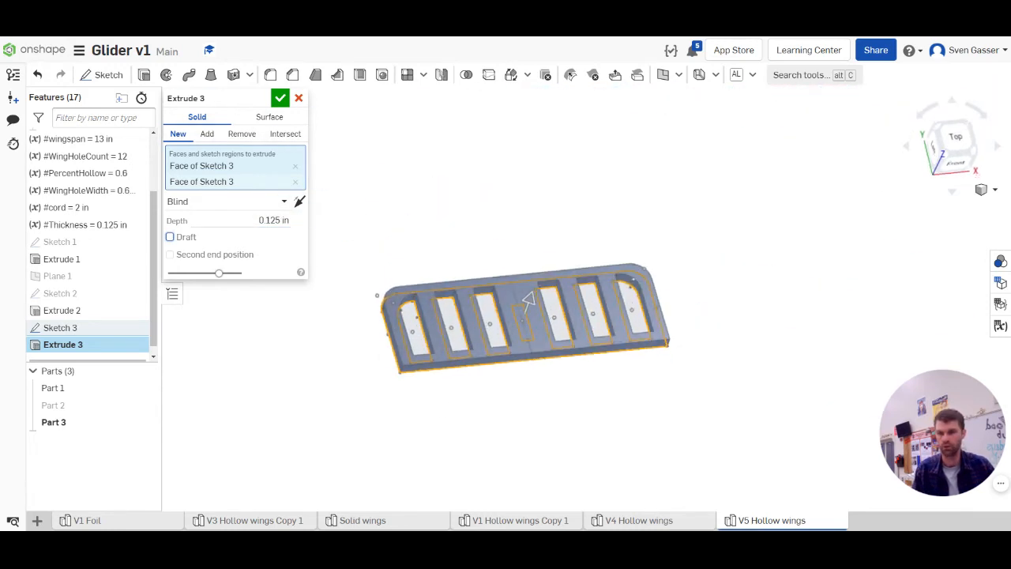
{"action": "left_click", "coordinate": [282, 99]}
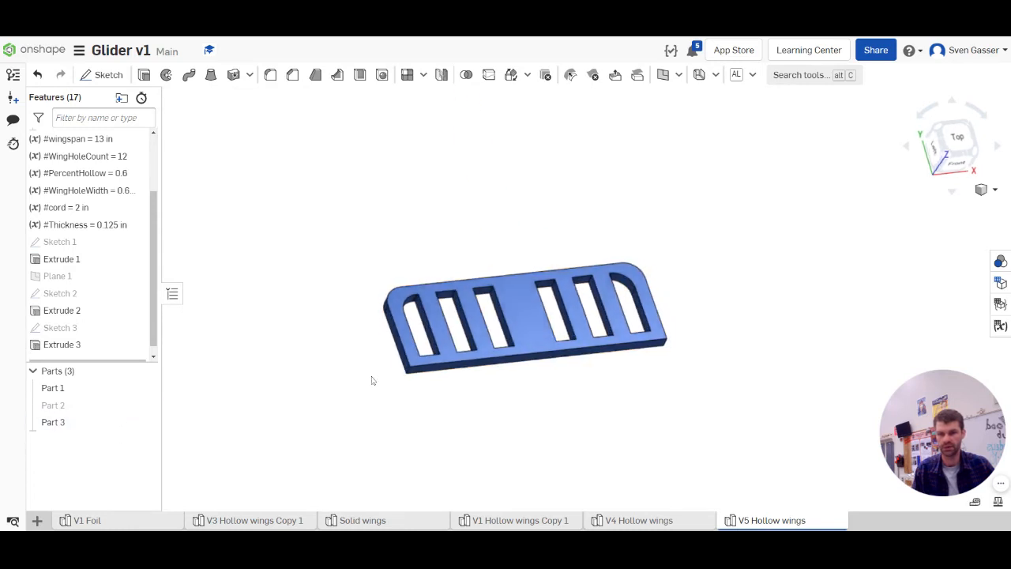
Toggle the fuselage part's visibility to check how it sits against the tail
{"action": "left_click", "coordinate": [144, 406]}
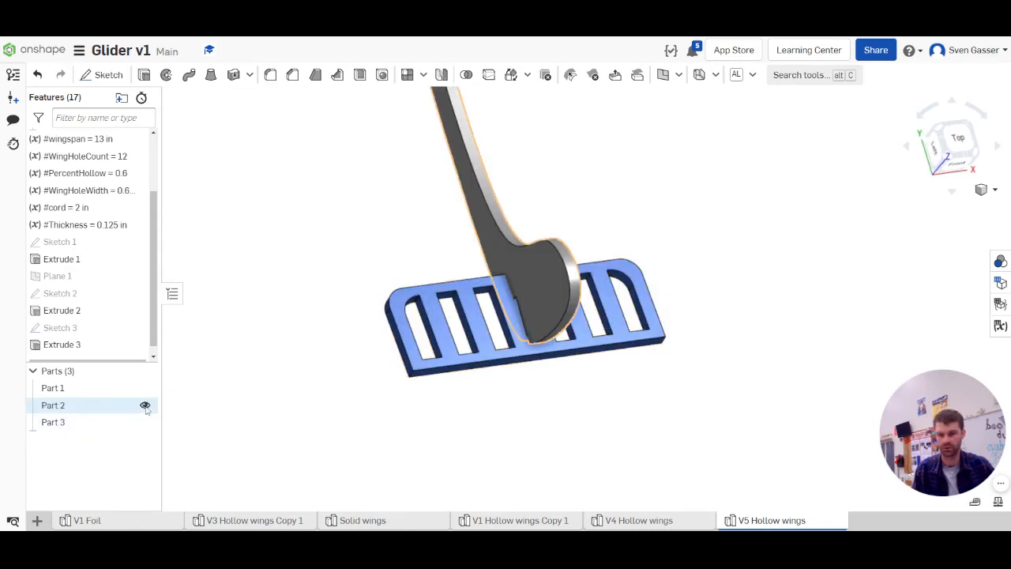
{"action": "left_click", "coordinate": [144, 405]}
{"action": "left_click", "coordinate": [145, 405]}
{"action": "left_click", "coordinate": [144, 405]}
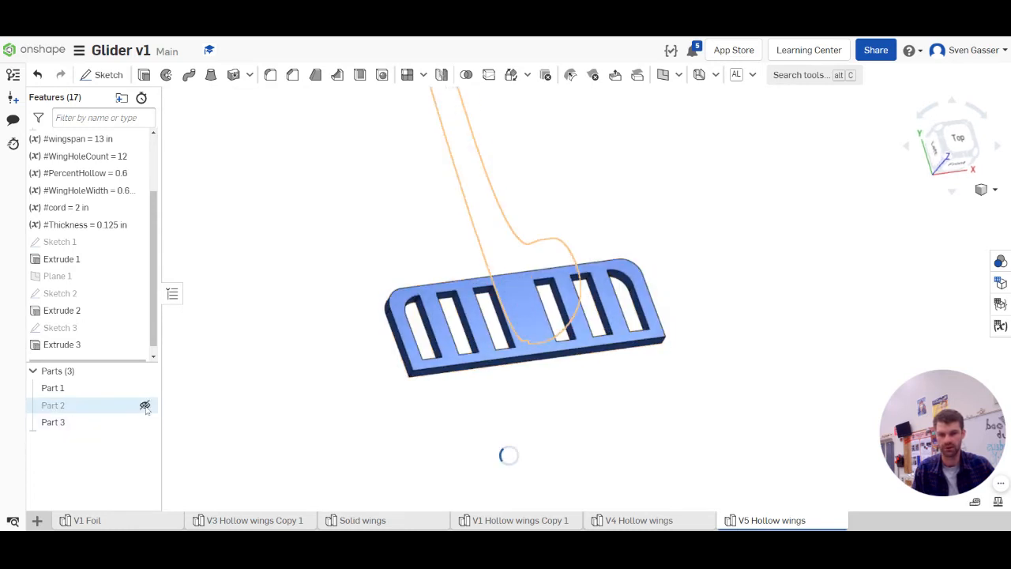
{"action": "left_click", "coordinate": [144, 405]}
{"action": "left_click", "coordinate": [145, 406]}
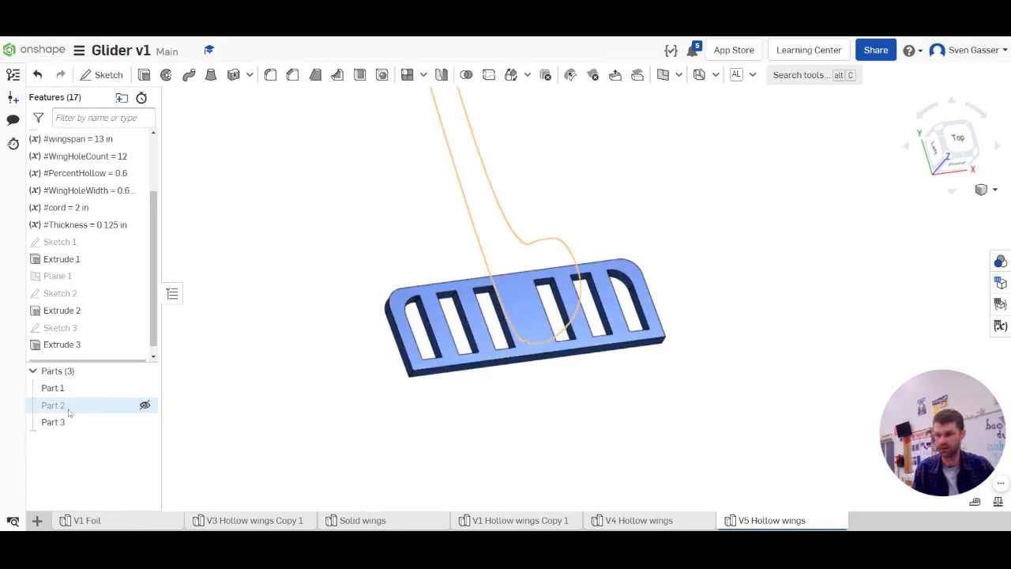
Reopen the tail sketch and project the front end edge of the fuselage's tail slot into it, hiding the fuselage part again
{"action": "double_click", "coordinate": [63, 326]}
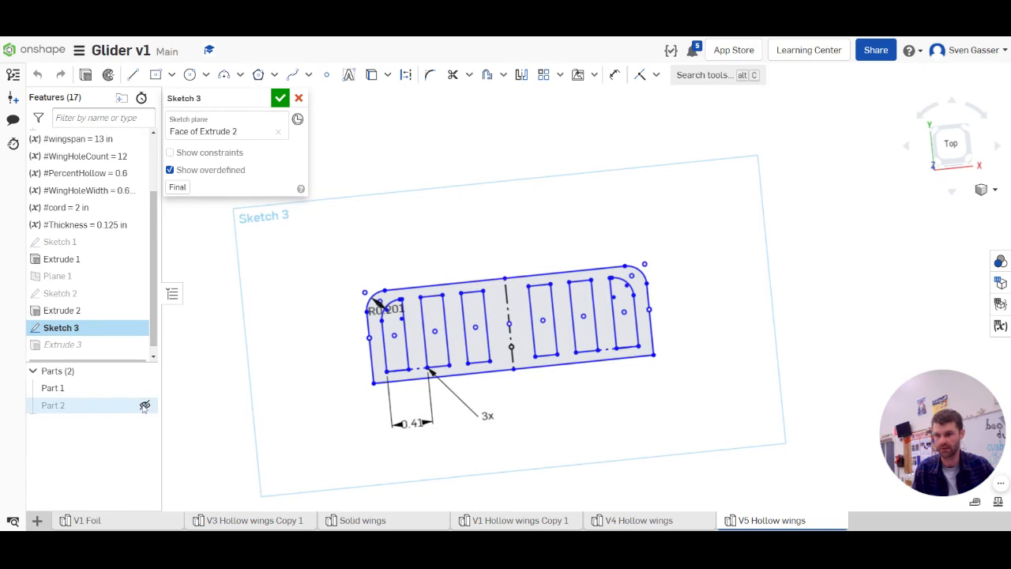
{"action": "left_click", "coordinate": [145, 406]}
{"action": "right_click_drag", "start_coordinate": [404, 338], "coordinate": [474, 314]}
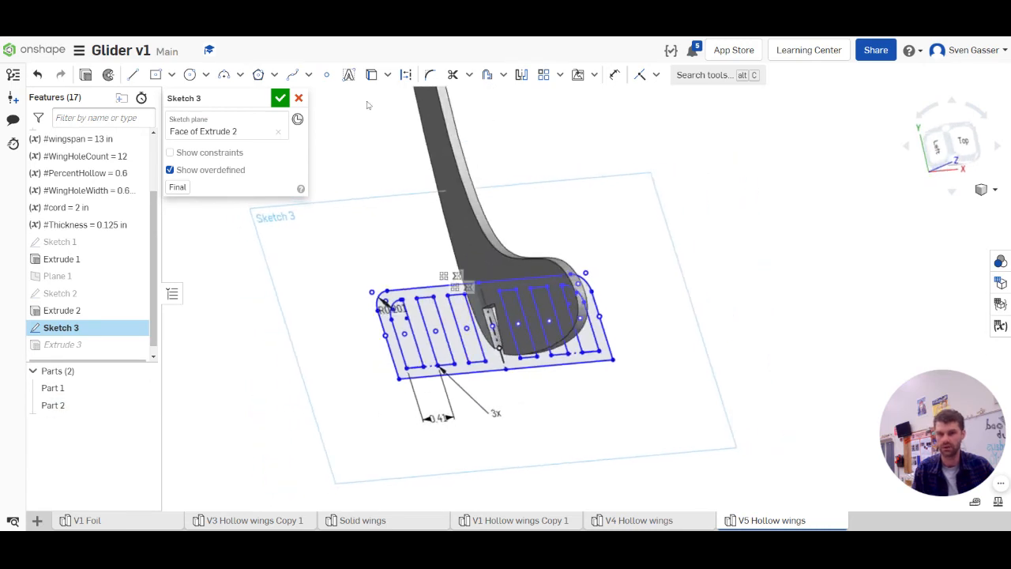
{"action": "left_click", "coordinate": [371, 75]}
{"action": "scroll", "coordinate": [489, 265], "scroll_direction": "up", "scroll_amount": 5}
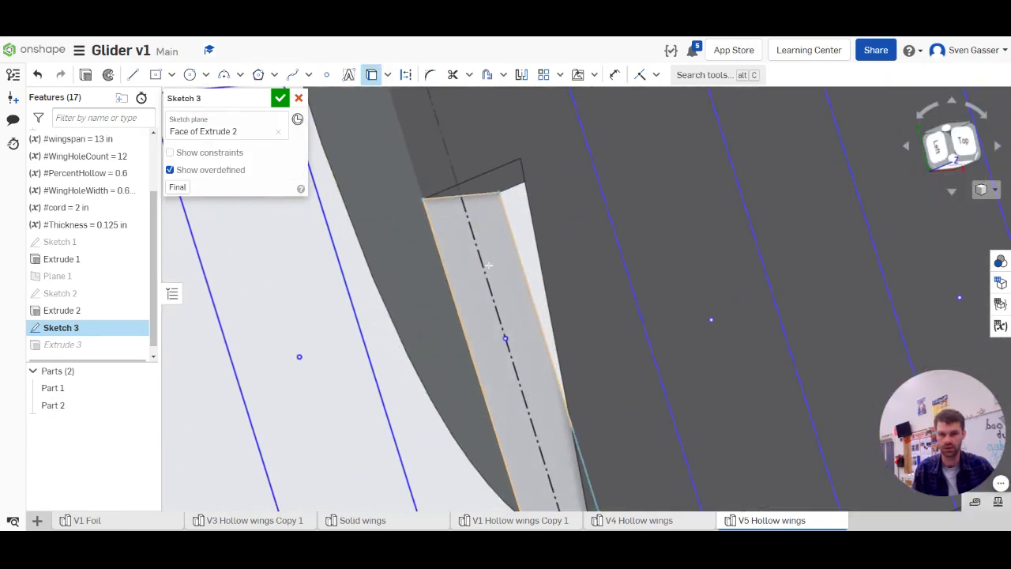
{"action": "right_click_drag", "start_coordinate": [489, 266], "coordinate": [473, 221]}
{"action": "left_click", "coordinate": [480, 224]}
{"action": "key", "text": "n"}
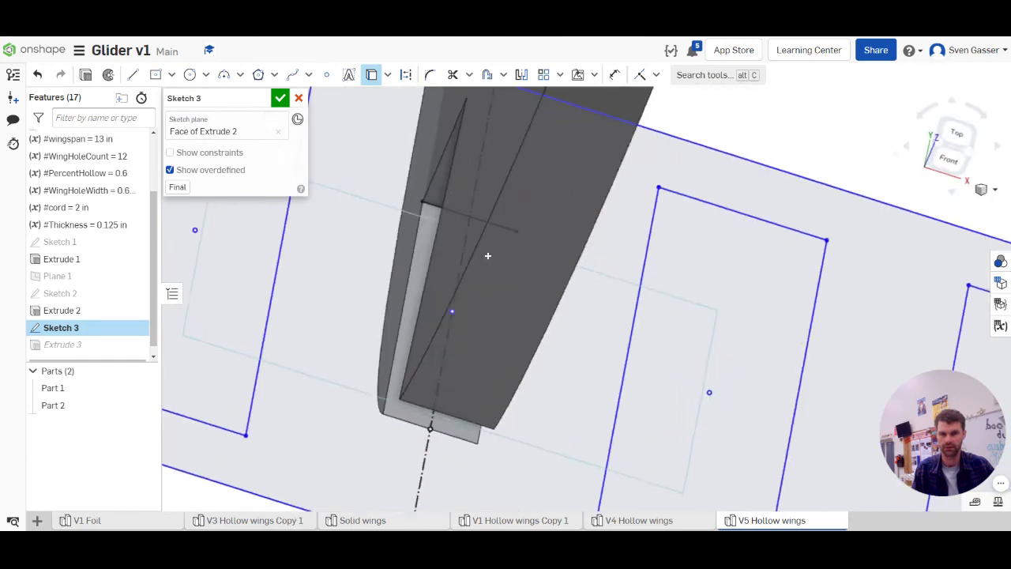
{"action": "left_click", "coordinate": [145, 405]}
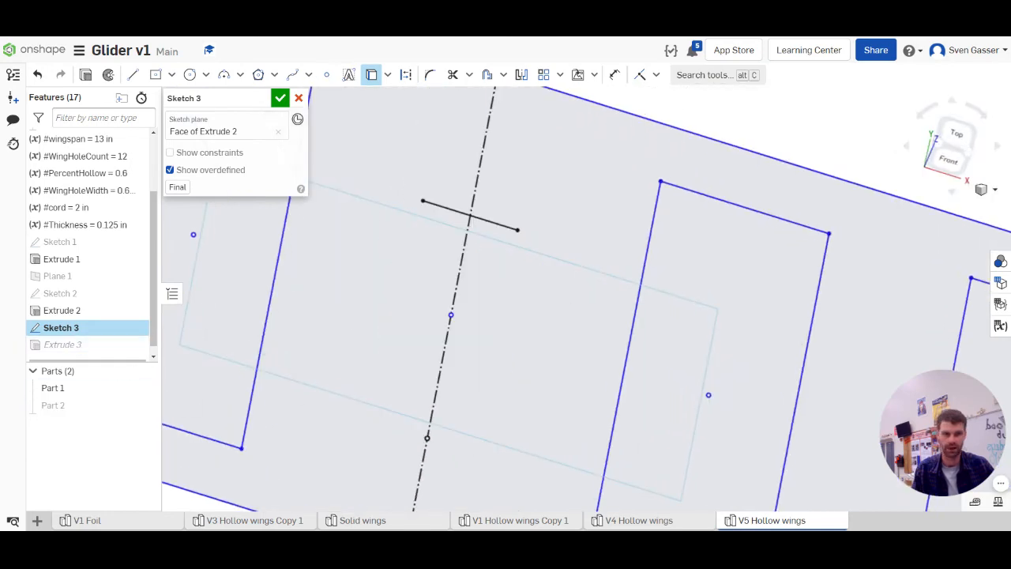
Draw two vertical lines from the projected edge's endpoints to the tail's upper edge, outlining a central notch
{"action": "left_click", "coordinate": [956, 133]}
{"action": "scroll", "coordinate": [586, 439], "scroll_direction": "up", "scroll_amount": 5}
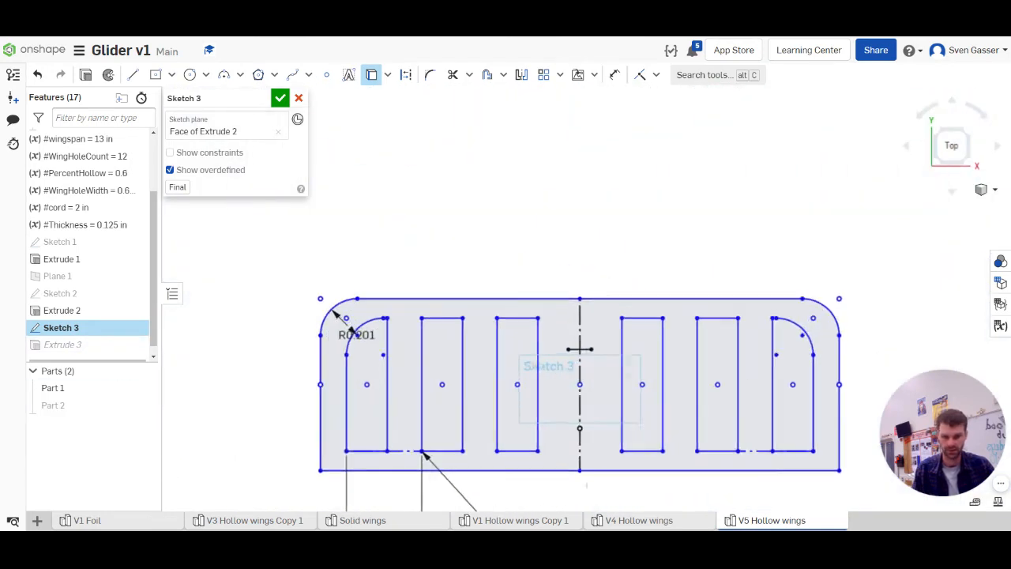
{"action": "key", "text": "l"}
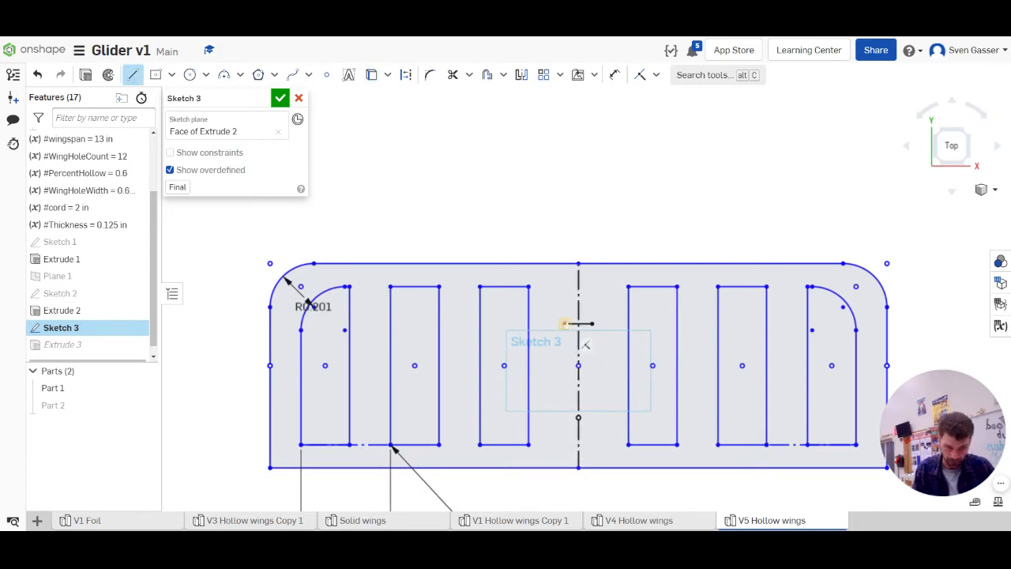
{"action": "left_click", "coordinate": [563, 323]}
{"action": "left_click", "coordinate": [564, 264]}
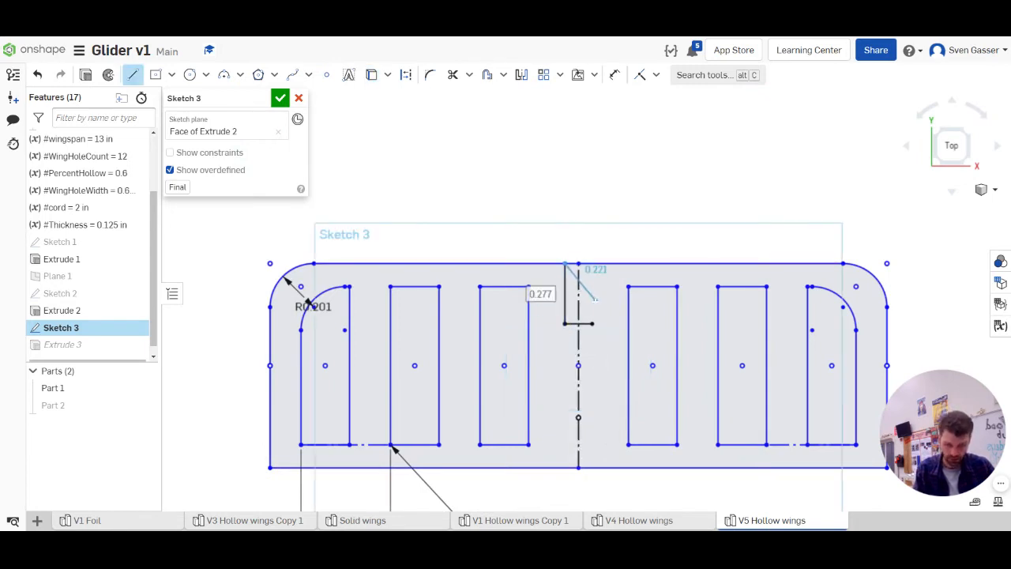
{"action": "key", "text": "Escape"}
{"action": "key", "text": "l"}
{"action": "left_click", "coordinate": [593, 323]}
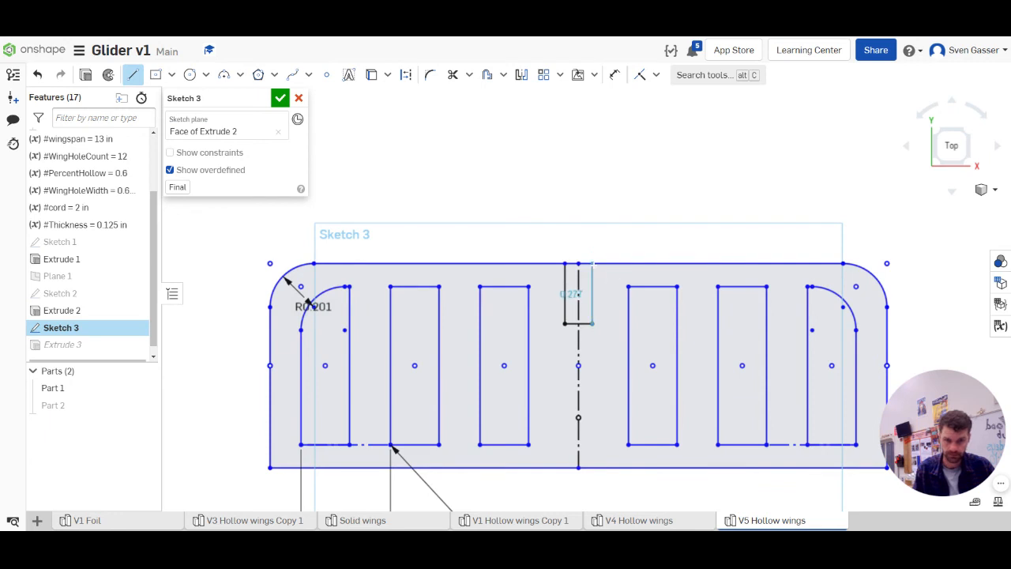
{"action": "left_click", "coordinate": [592, 263]}
{"action": "key", "text": "Escape"}
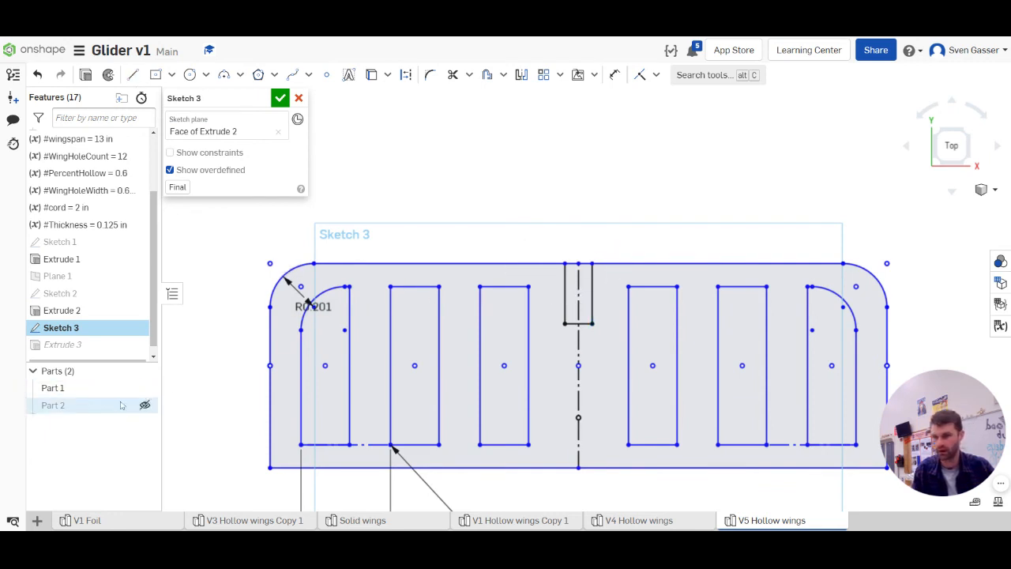
Reopen and accept the tail extrusion with the central notch left out, and show the fuselage part again
{"action": "double_click", "coordinate": [85, 347]}
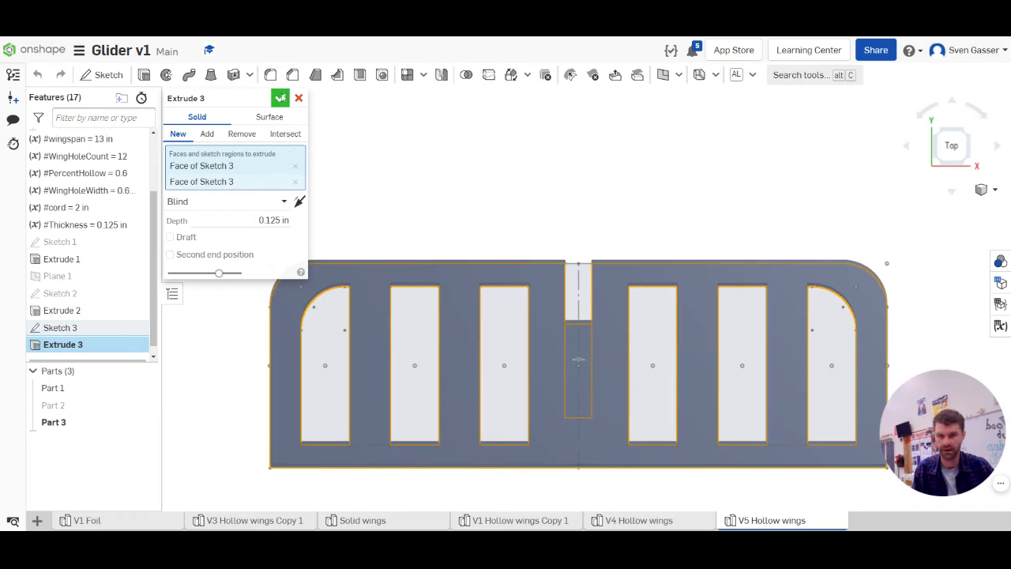
{"action": "left_click", "coordinate": [281, 98]}
{"action": "right_click_drag", "start_coordinate": [462, 361], "coordinate": [507, 345]}
{"action": "scroll", "coordinate": [507, 345], "scroll_direction": "down", "scroll_amount": 10}
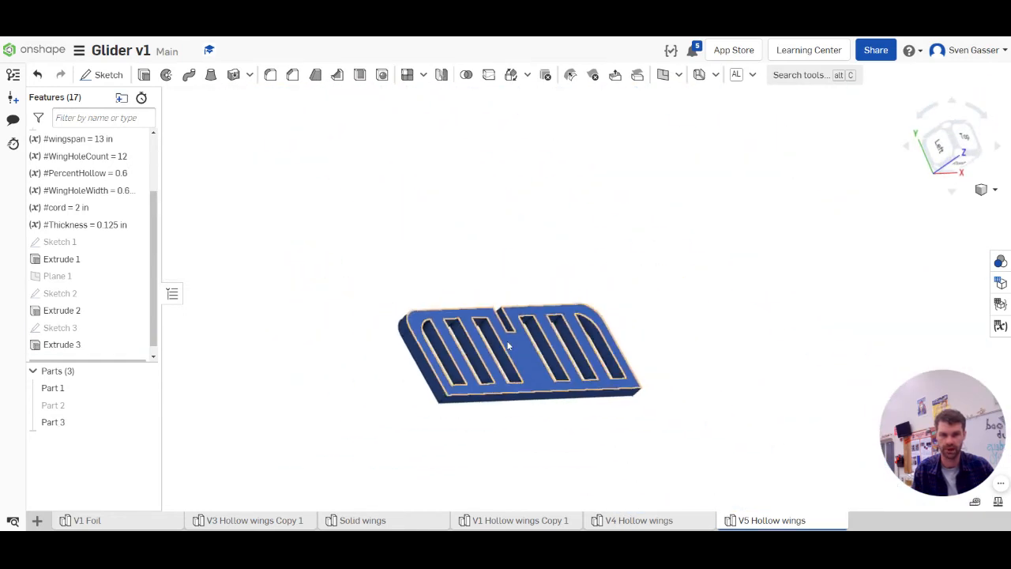
{"action": "scroll", "coordinate": [476, 276], "scroll_direction": "up", "scroll_amount": 3}
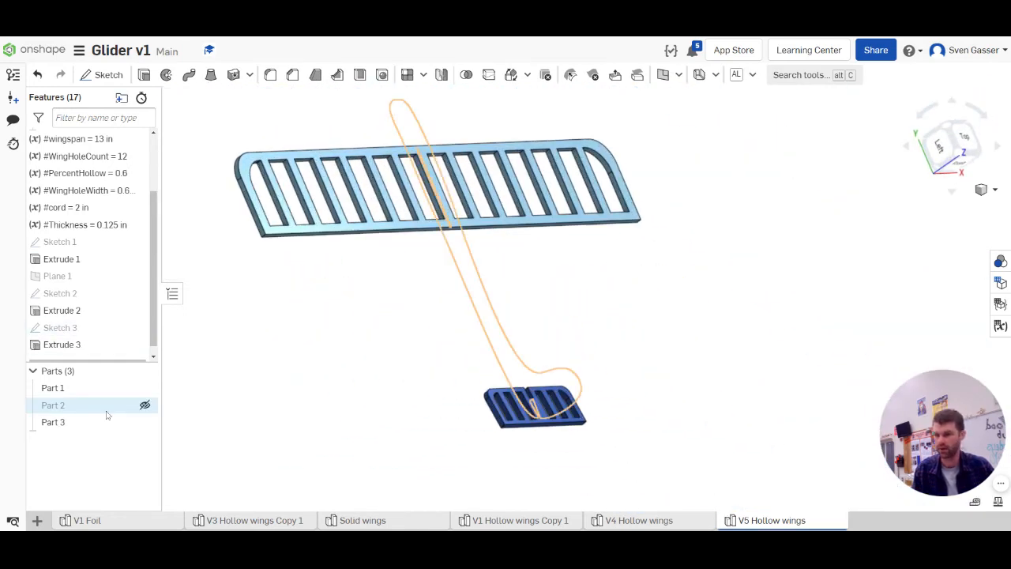
{"action": "left_click", "coordinate": [145, 406]}
{"action": "right_click_drag", "start_coordinate": [366, 366], "coordinate": [430, 384]}
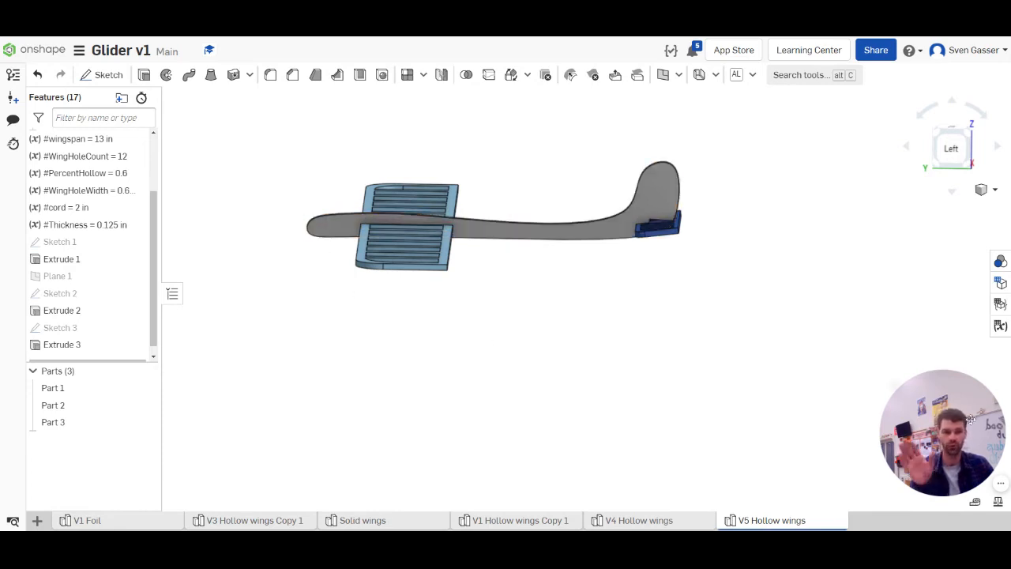
{"action": "left_click_drag", "start_coordinate": [971, 419], "coordinate": [947, 355]}
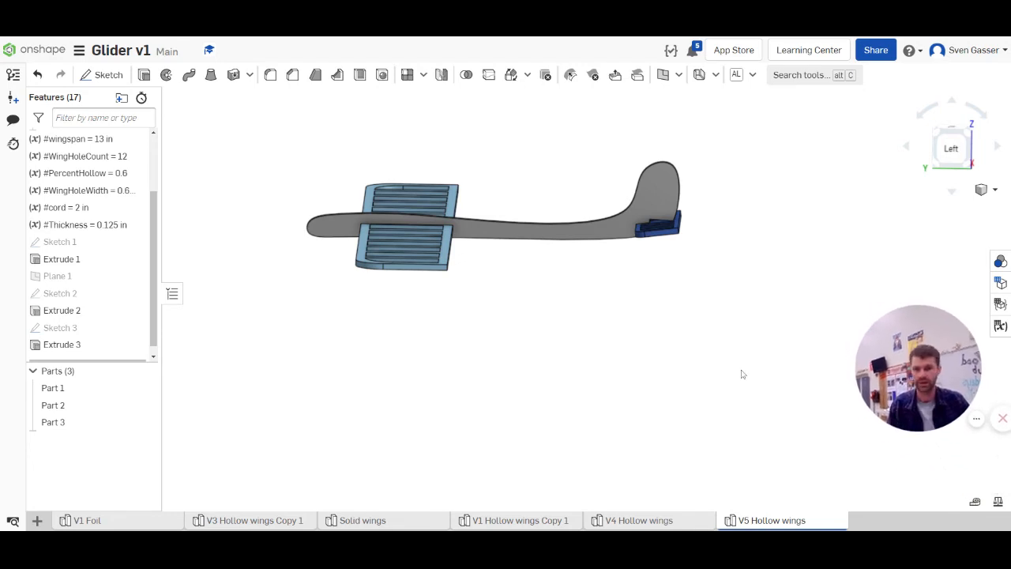
Assign A2 Stainless Steel from the Onshape Material Library to the wing, fuselage and tail parts
{"action": "left_click", "coordinate": [85, 387]}
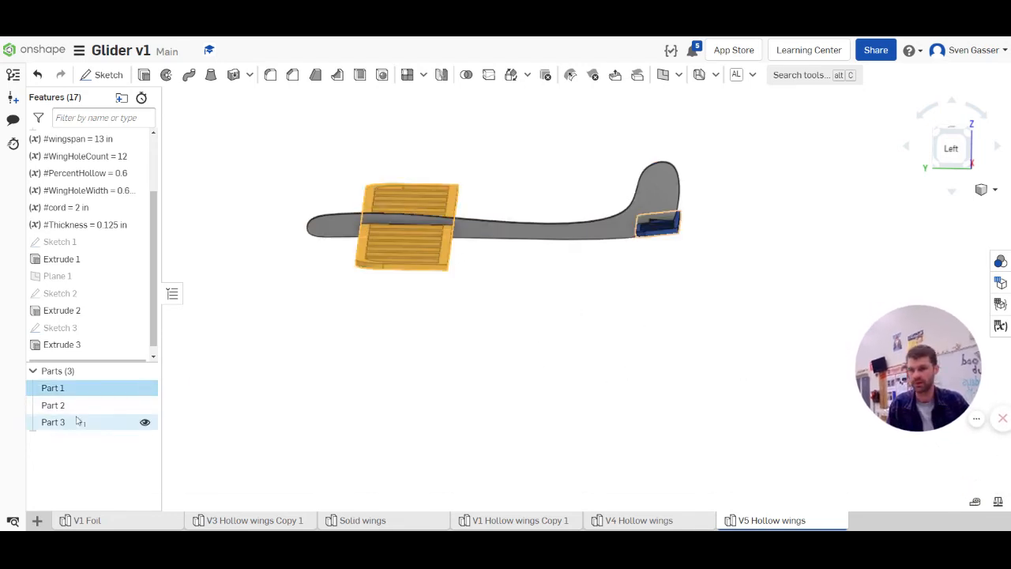
{"action": "left_click", "coordinate": [113, 425], "text": "shift"}
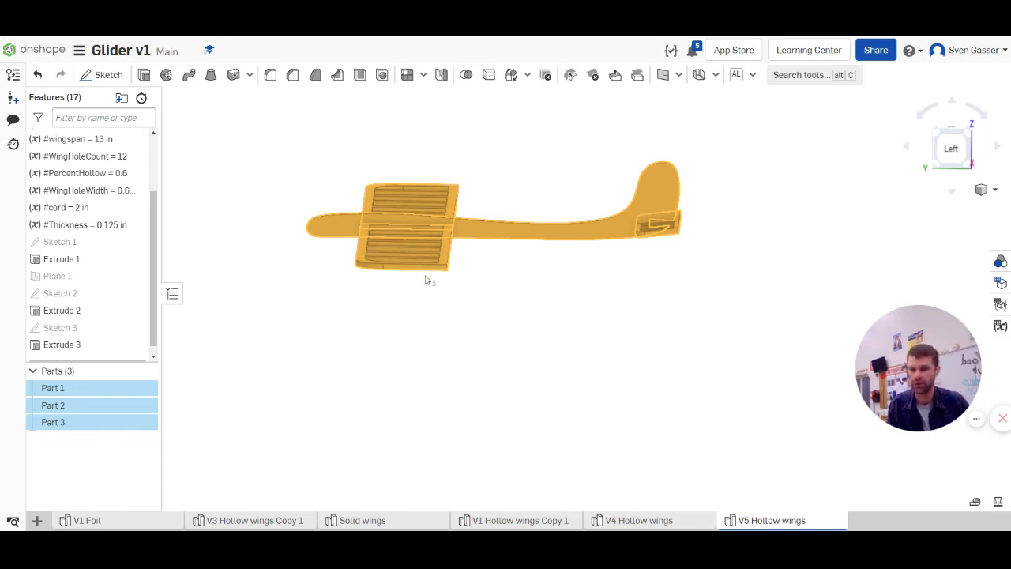
{"action": "right_click", "coordinate": [84, 406]}
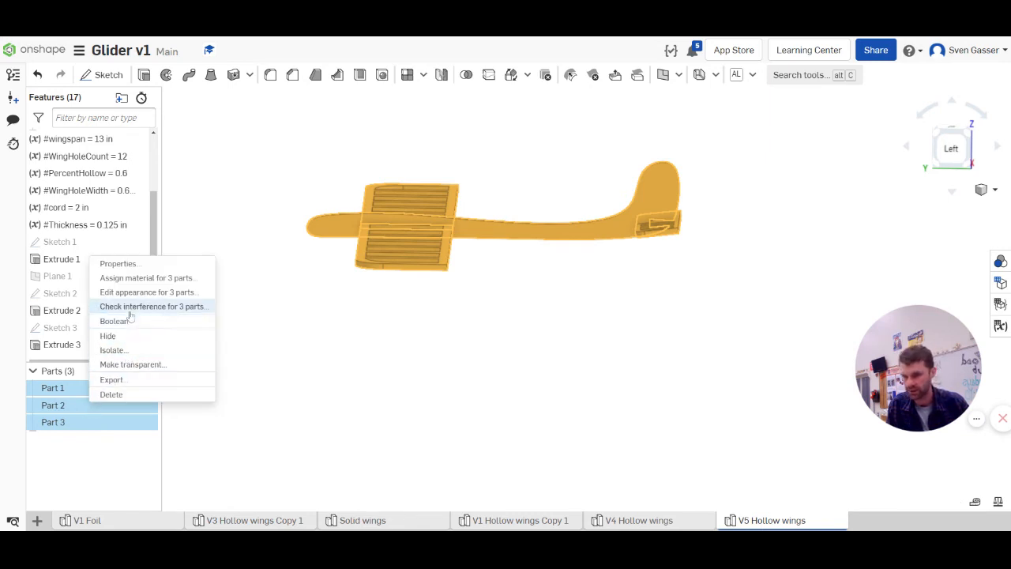
{"action": "left_click", "coordinate": [131, 282]}
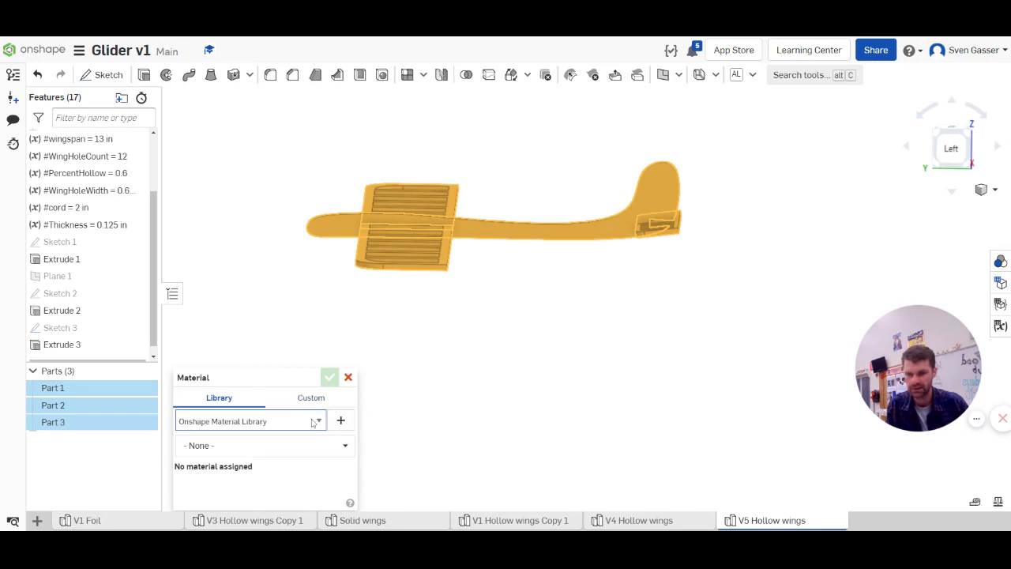
{"action": "left_click", "coordinate": [327, 447]}
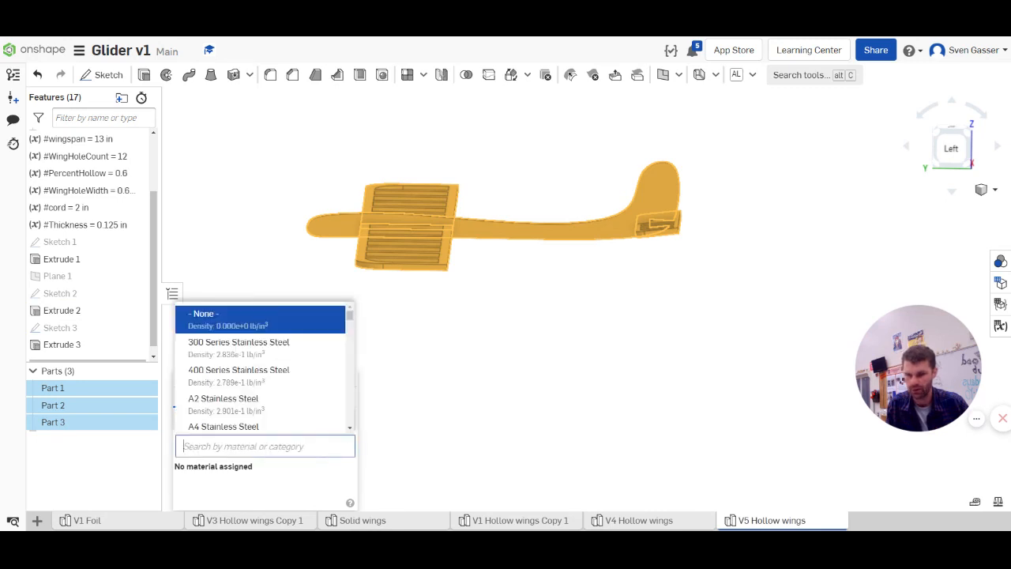
{"action": "left_click", "coordinate": [240, 404]}
{"action": "left_click", "coordinate": [329, 378]}
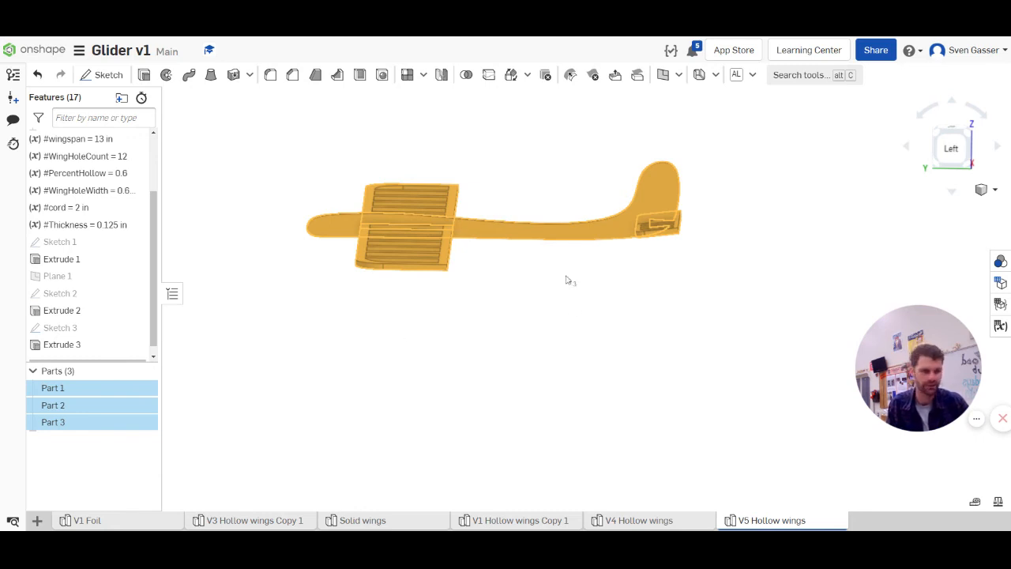
Display the mass properties of all three parts and examine where the glider's center of mass sits relative to the wing
{"action": "mouse_move", "coordinate": [925, 369]}
{"action": "left_click_drag", "start_coordinate": [927, 381], "coordinate": [926, 278]}
{"action": "scroll", "coordinate": [713, 370], "scroll_direction": "down", "scroll_amount": 4}
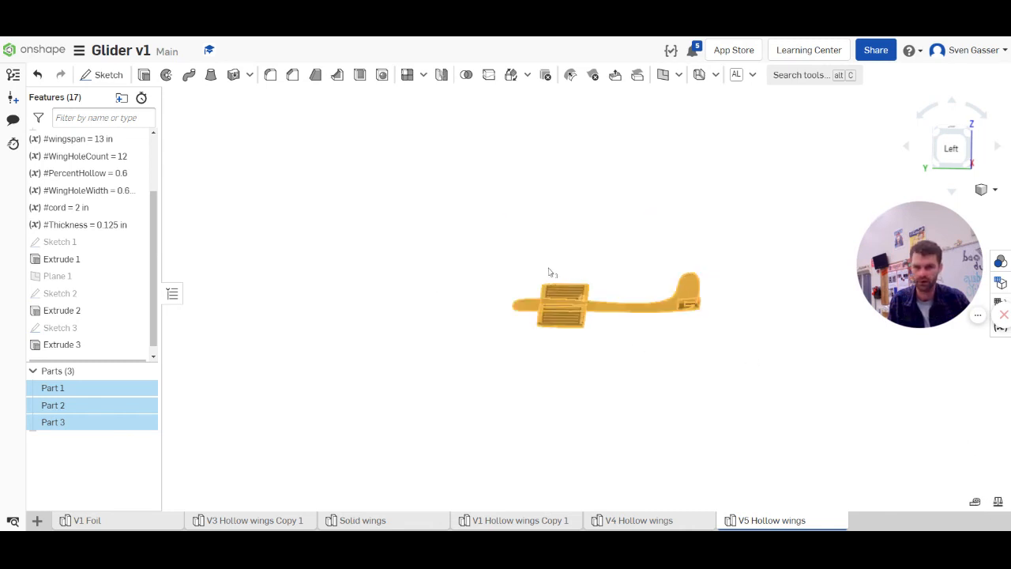
{"action": "scroll", "coordinate": [552, 274], "scroll_direction": "up", "scroll_amount": 4}
{"action": "scroll", "coordinate": [497, 341], "scroll_direction": "up", "scroll_amount": 2}
{"action": "scroll", "coordinate": [498, 340], "scroll_direction": "down", "scroll_amount": 4}
{"action": "scroll", "coordinate": [654, 314], "scroll_direction": "up", "scroll_amount": 2}
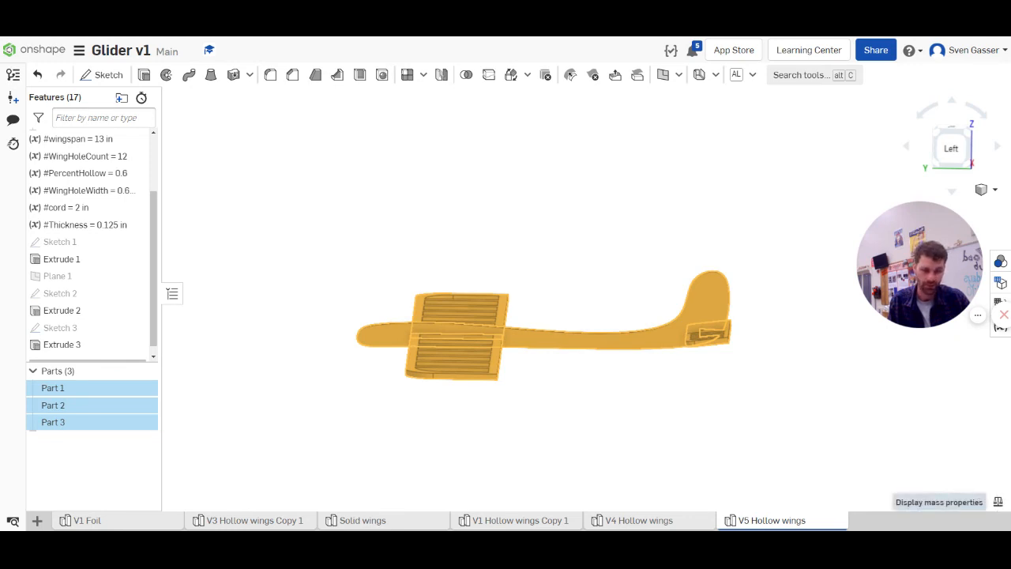
{"action": "left_click", "coordinate": [997, 503]}
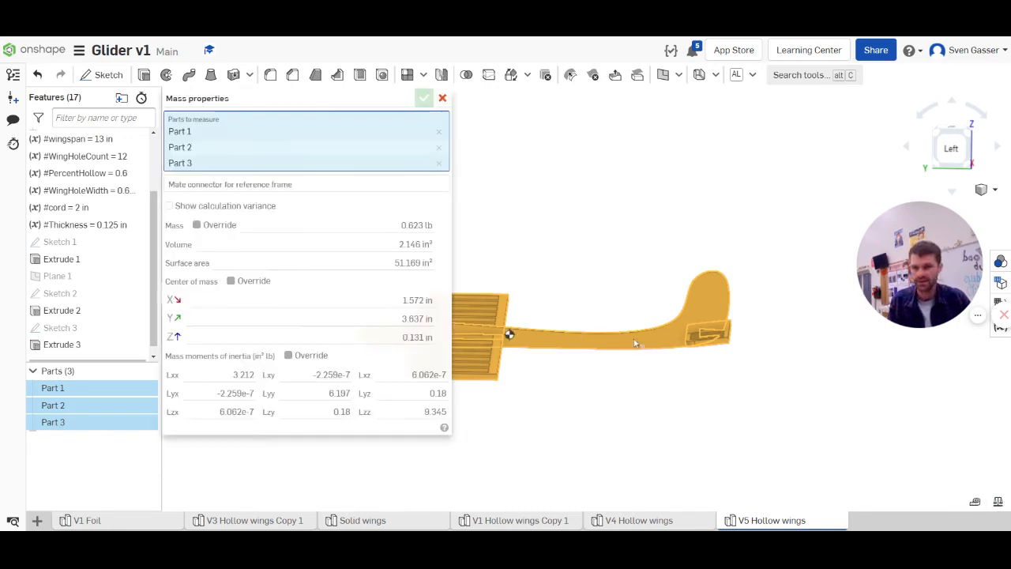
{"action": "right_click_drag", "start_coordinate": [636, 343], "coordinate": [501, 333]}
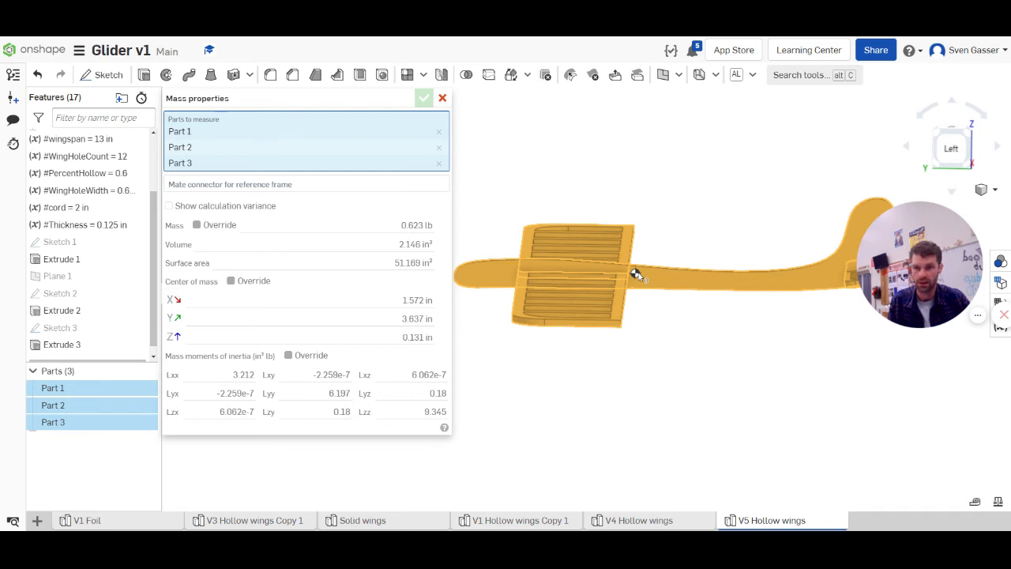
{"action": "scroll", "coordinate": [638, 274], "scroll_direction": "down", "scroll_amount": 2}
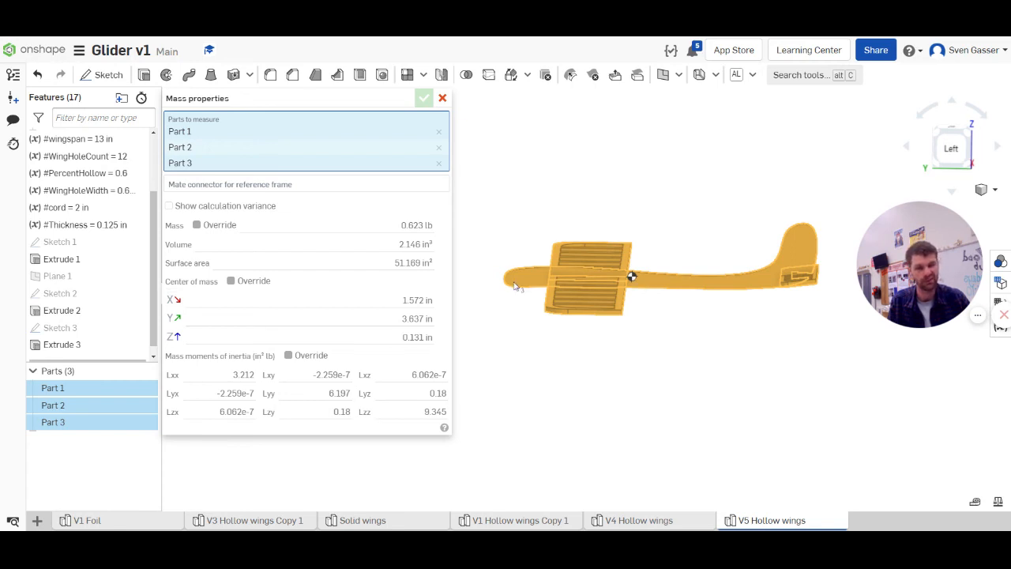
{"action": "left_click", "coordinate": [442, 98]}
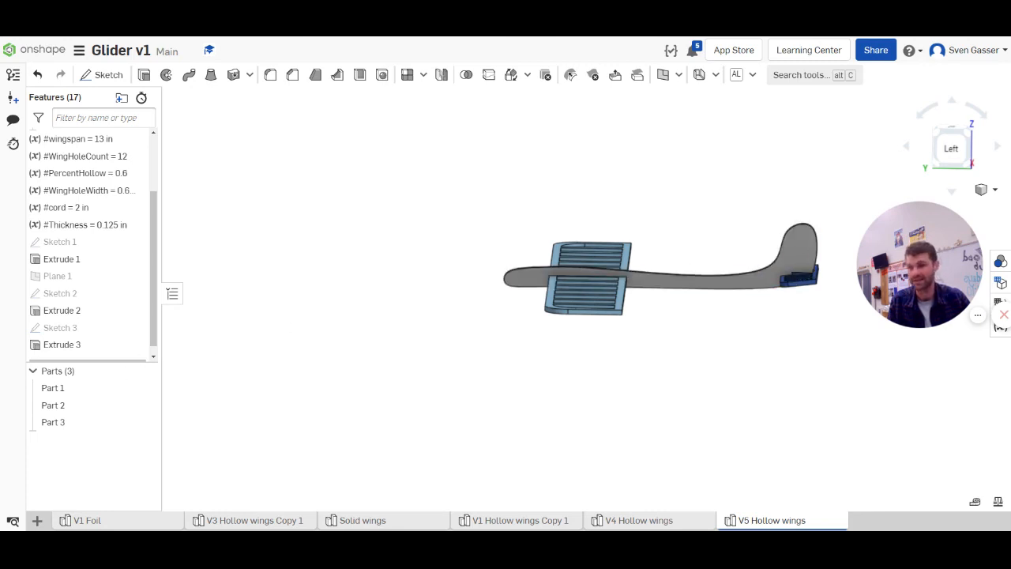
Add a closed six-point spline cutout inside the fuselage's vertical fin, above the tail slot, and accept the fuselage sketch
{"action": "double_click", "coordinate": [70, 296]}
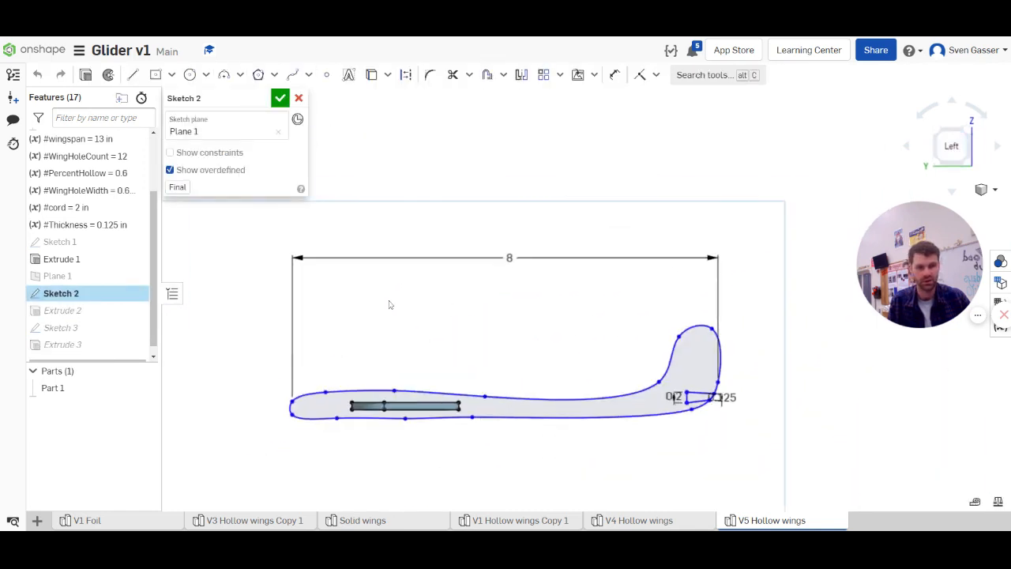
{"action": "scroll", "coordinate": [638, 334], "scroll_direction": "up", "scroll_amount": 5}
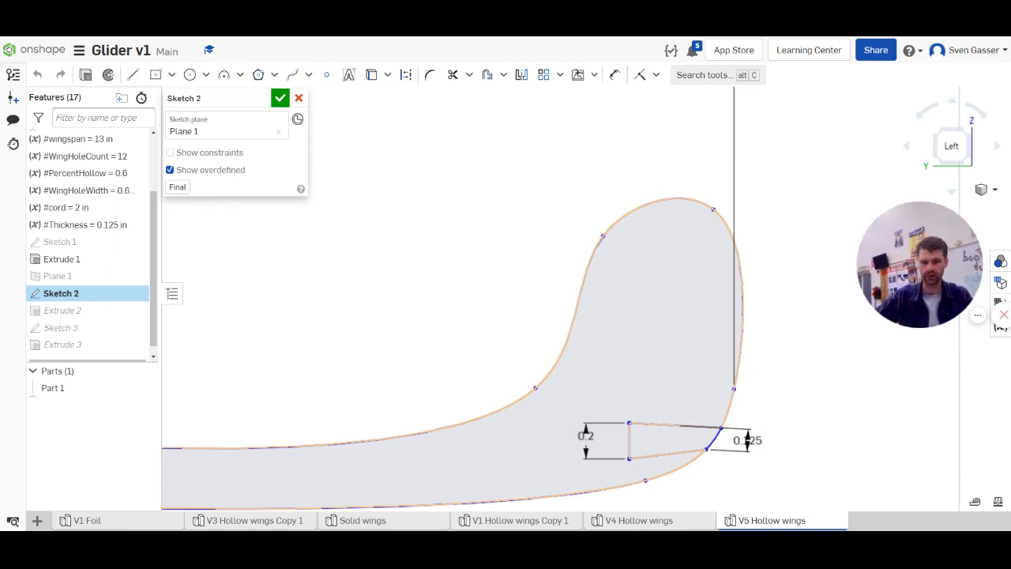
{"action": "left_click", "coordinate": [292, 74]}
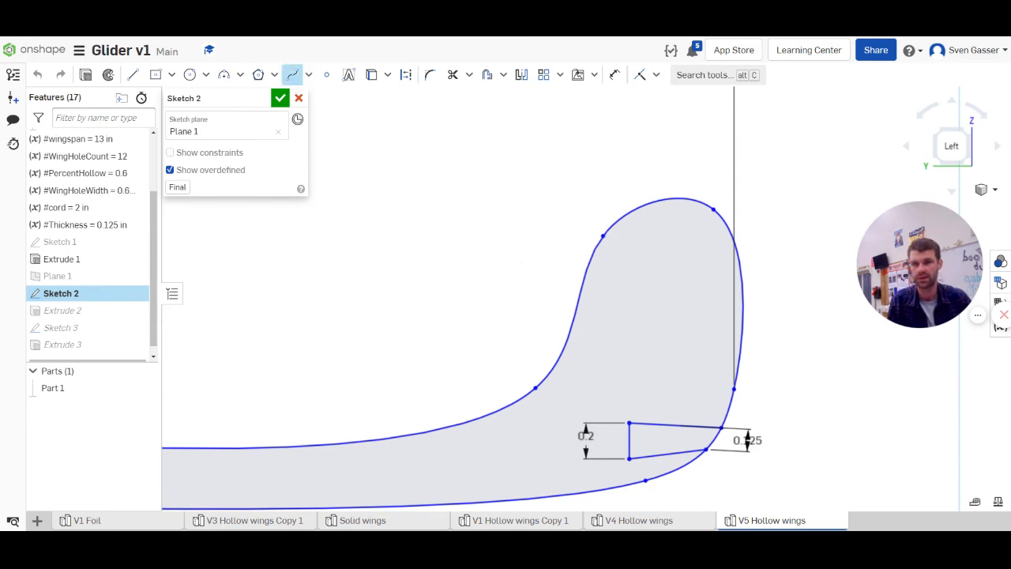
{"action": "left_click", "coordinate": [705, 258]}
{"action": "left_click", "coordinate": [659, 229]}
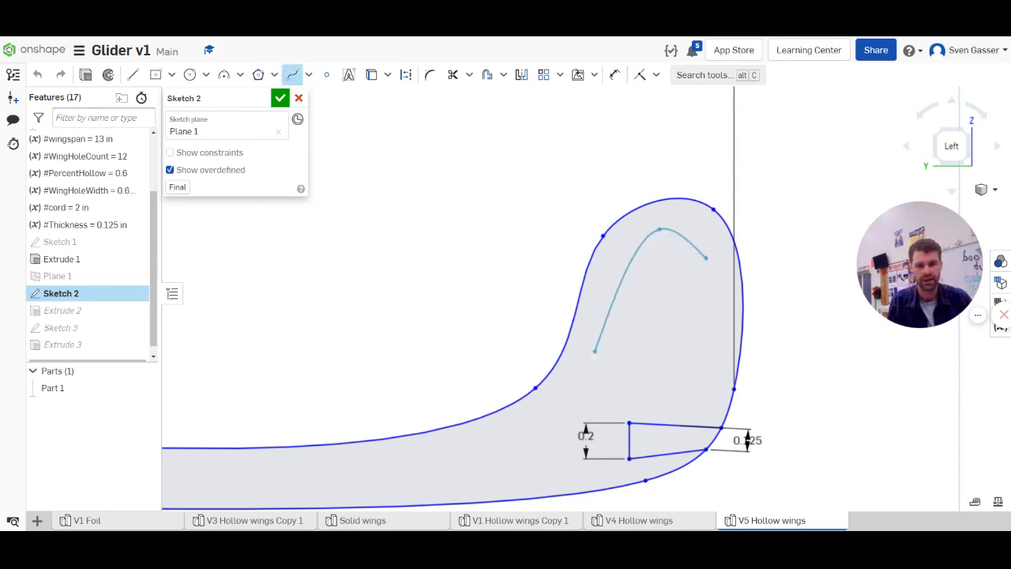
{"action": "left_click", "coordinate": [589, 373]}
{"action": "left_click", "coordinate": [610, 394]}
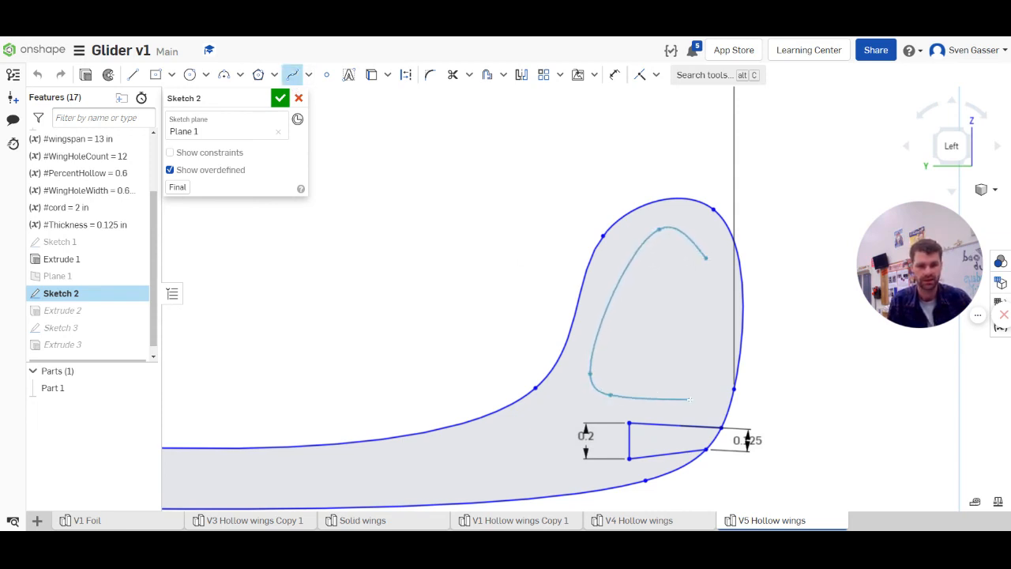
{"action": "left_click", "coordinate": [696, 405]}
{"action": "left_click", "coordinate": [722, 321]}
{"action": "left_click", "coordinate": [706, 258]}
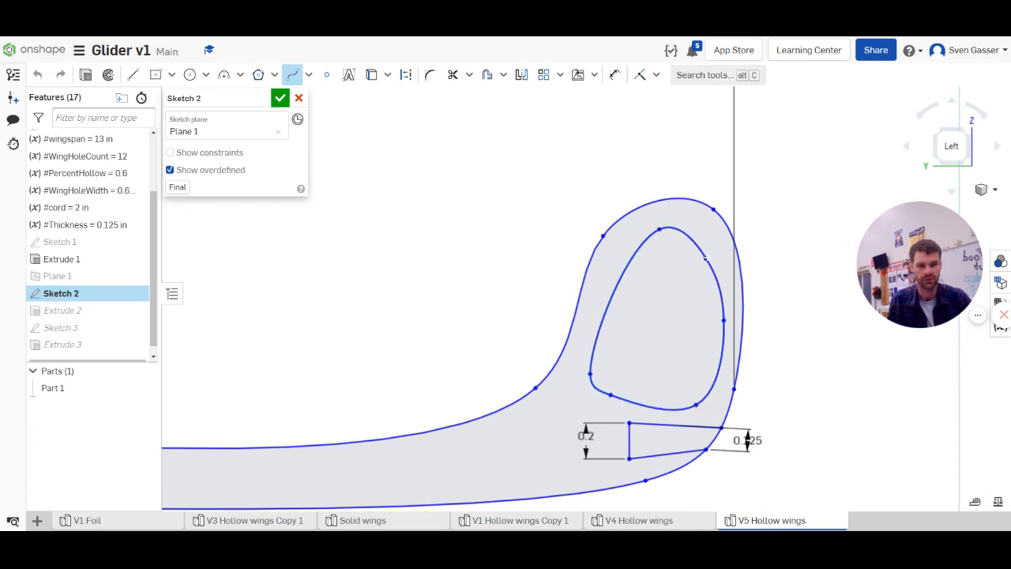
{"action": "key", "text": "Escape"}
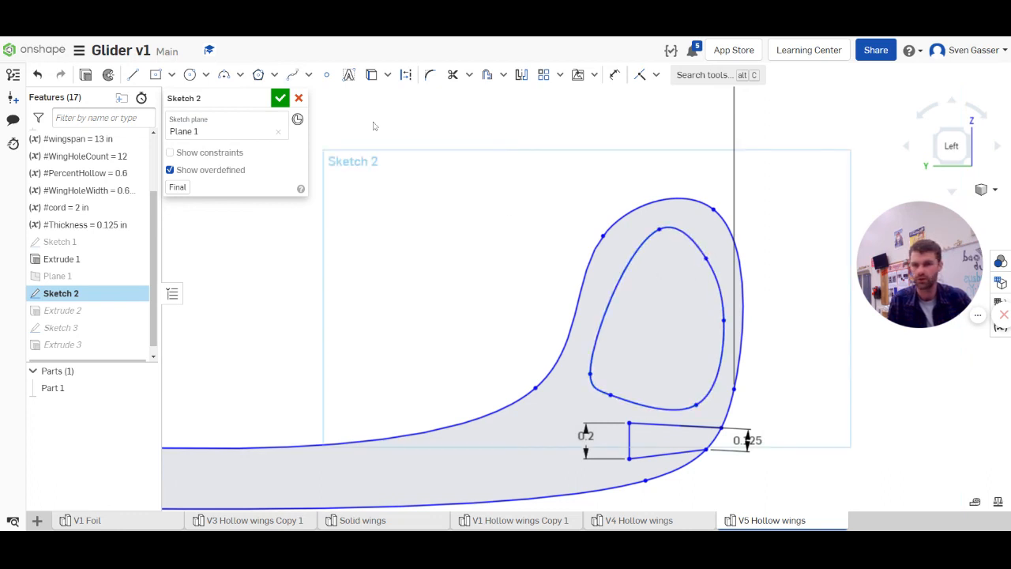
{"action": "left_click", "coordinate": [280, 98]}
{"action": "scroll", "coordinate": [442, 260], "scroll_direction": "down", "scroll_amount": 3}
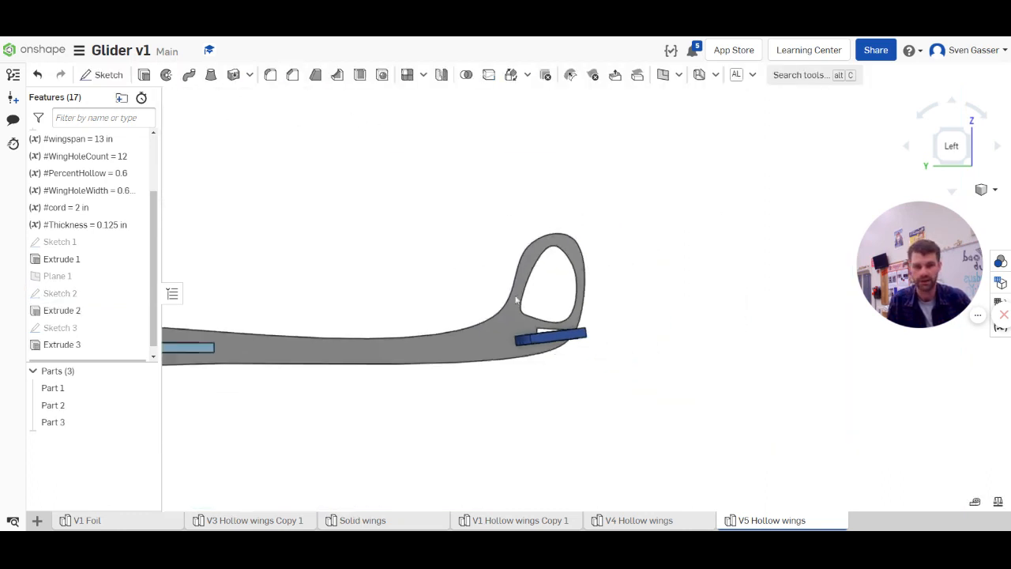
Display the combined mass properties of the wing, fuselage and tail parts with the fin cutout in place
{"action": "scroll", "coordinate": [661, 293], "scroll_direction": "down", "scroll_amount": 2}
{"action": "scroll", "coordinate": [374, 335], "scroll_direction": "up", "scroll_amount": 2}
{"action": "scroll", "coordinate": [623, 387], "scroll_direction": "down", "scroll_amount": 3}
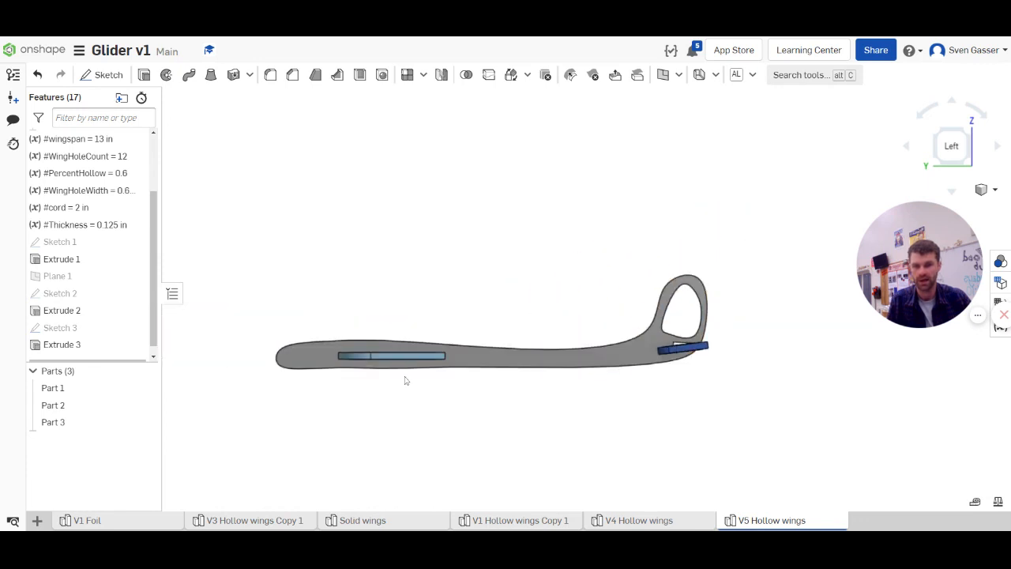
{"action": "left_click", "coordinate": [53, 388]}
{"action": "left_click", "coordinate": [70, 422], "text": "shift"}
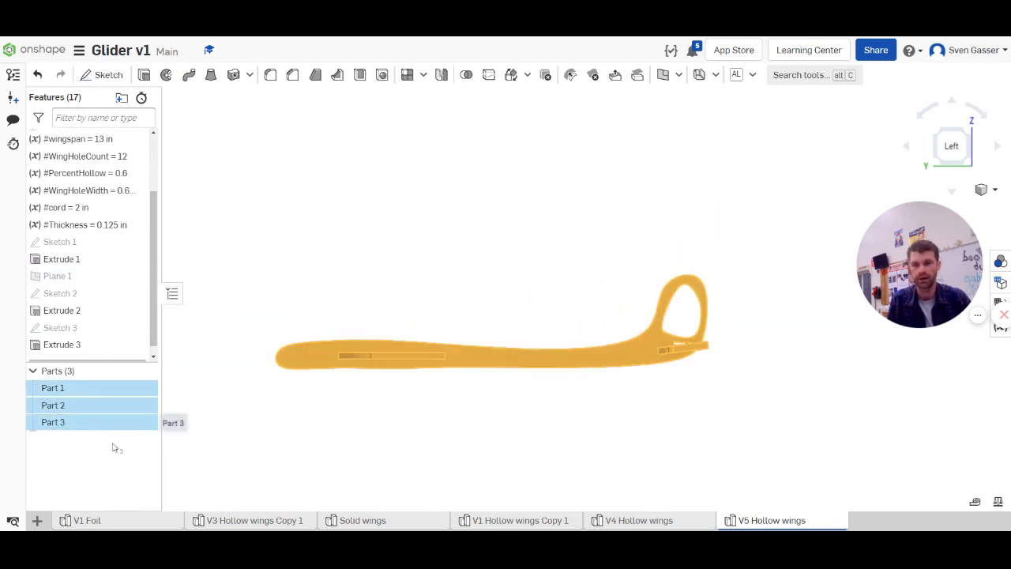
{"action": "right_click", "coordinate": [87, 409]}
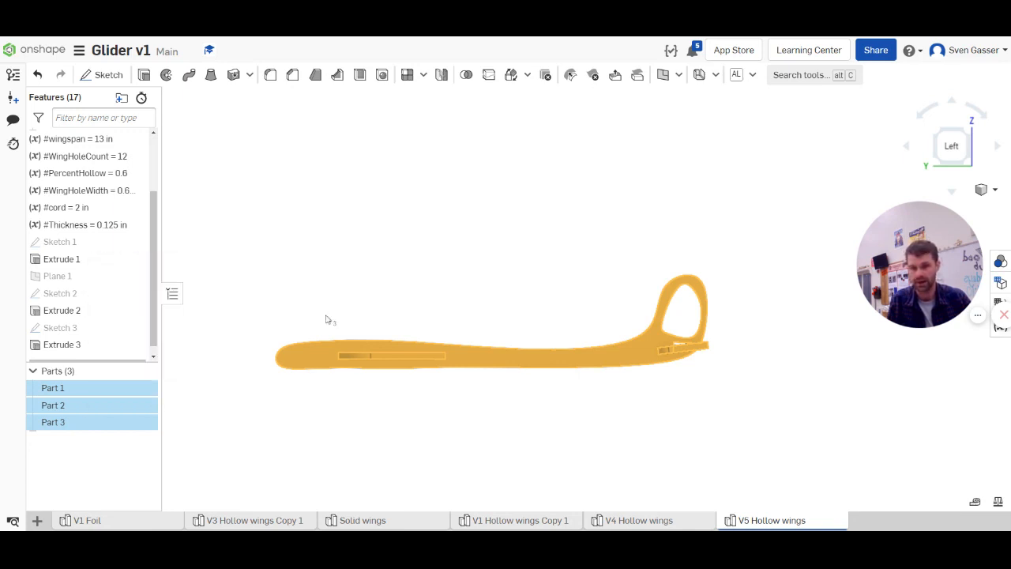
{"action": "left_click", "coordinate": [998, 503]}
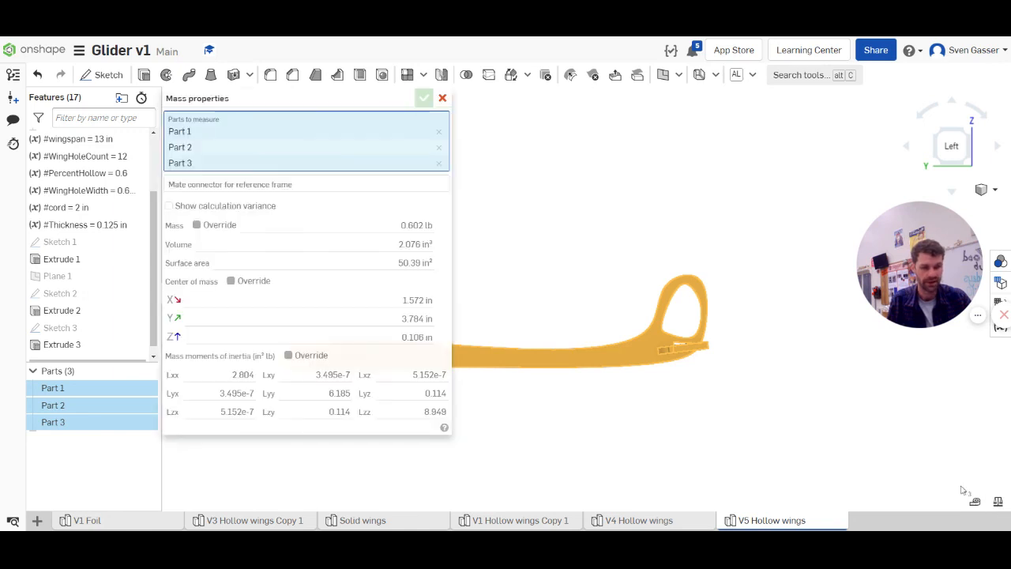
Examine the center of mass marker's position relative to the wing's trailing edge, close the mass properties and clear the selection
{"action": "scroll", "coordinate": [722, 404], "scroll_direction": "down", "scroll_amount": 4}
{"action": "scroll", "coordinate": [585, 415], "scroll_direction": "up", "scroll_amount": 4}
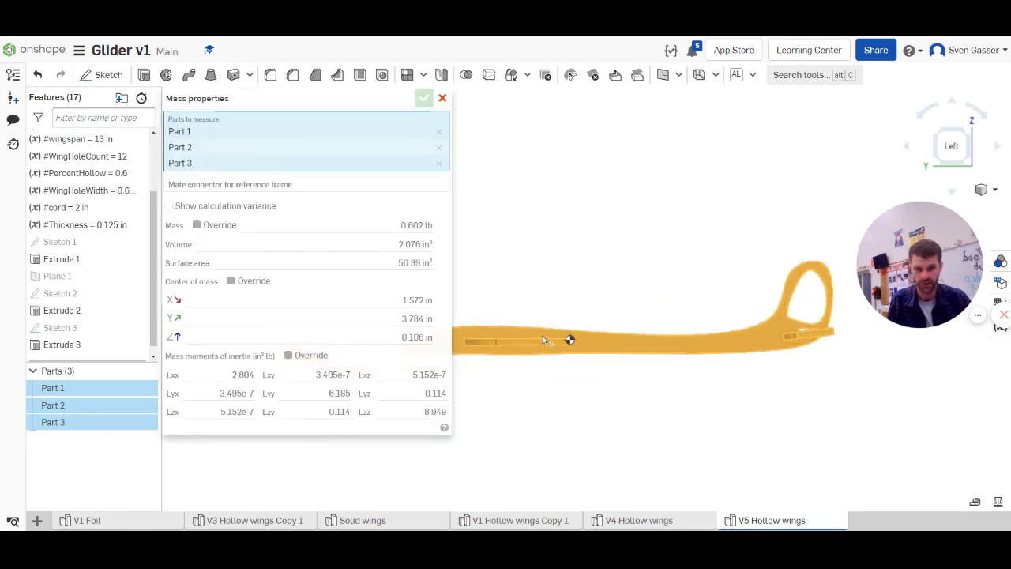
{"action": "scroll", "coordinate": [542, 336], "scroll_direction": "up", "scroll_amount": 3}
{"action": "scroll", "coordinate": [658, 358], "scroll_direction": "down", "scroll_amount": 4}
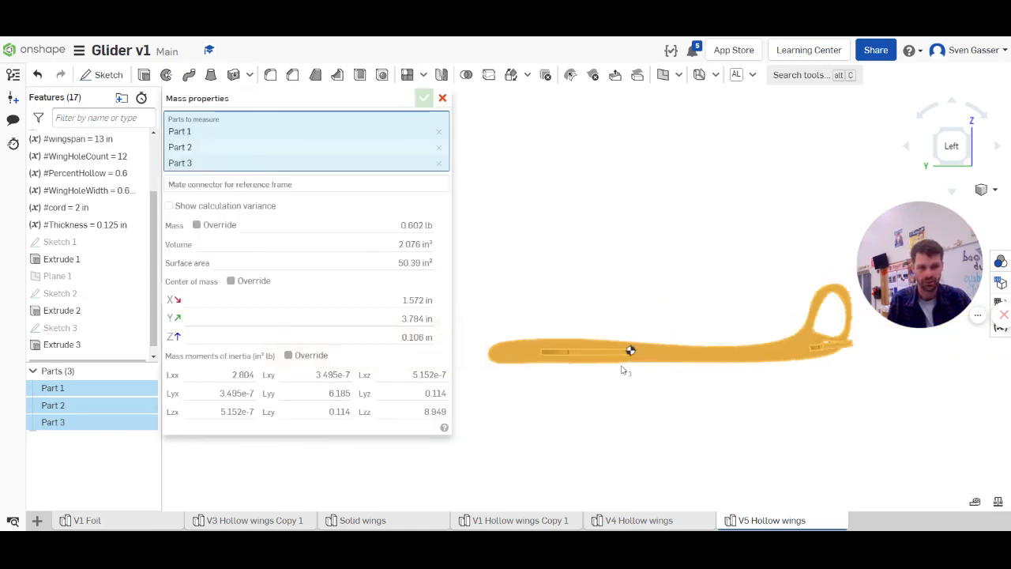
{"action": "scroll", "coordinate": [641, 339], "scroll_direction": "up", "scroll_amount": 5}
{"action": "scroll", "coordinate": [640, 339], "scroll_direction": "down", "scroll_amount": 3}
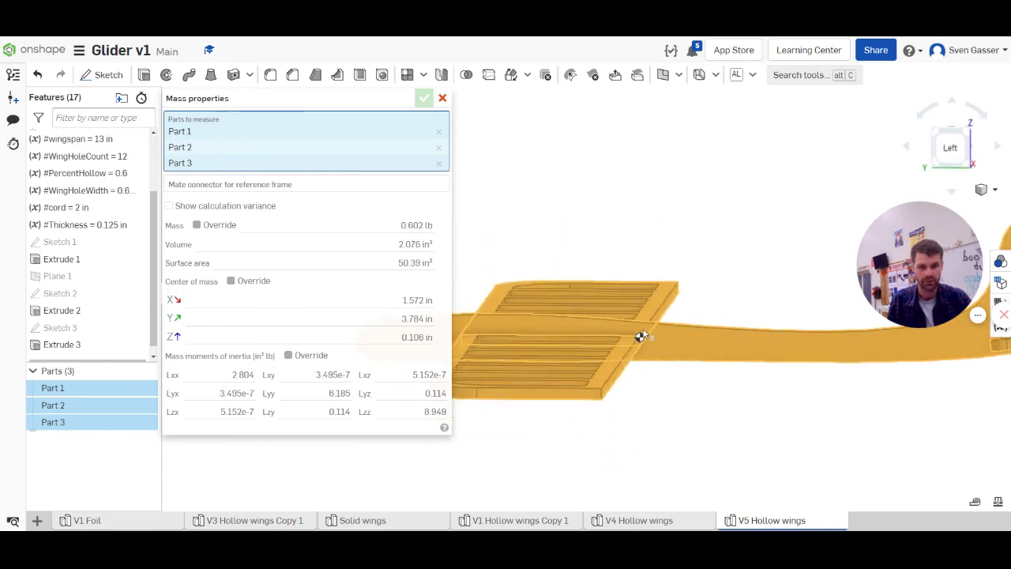
{"action": "right_click_drag", "start_coordinate": [644, 335], "coordinate": [595, 323]}
{"action": "left_click", "coordinate": [442, 98]}
{"action": "scroll", "coordinate": [419, 271], "scroll_direction": "down", "scroll_amount": 4}
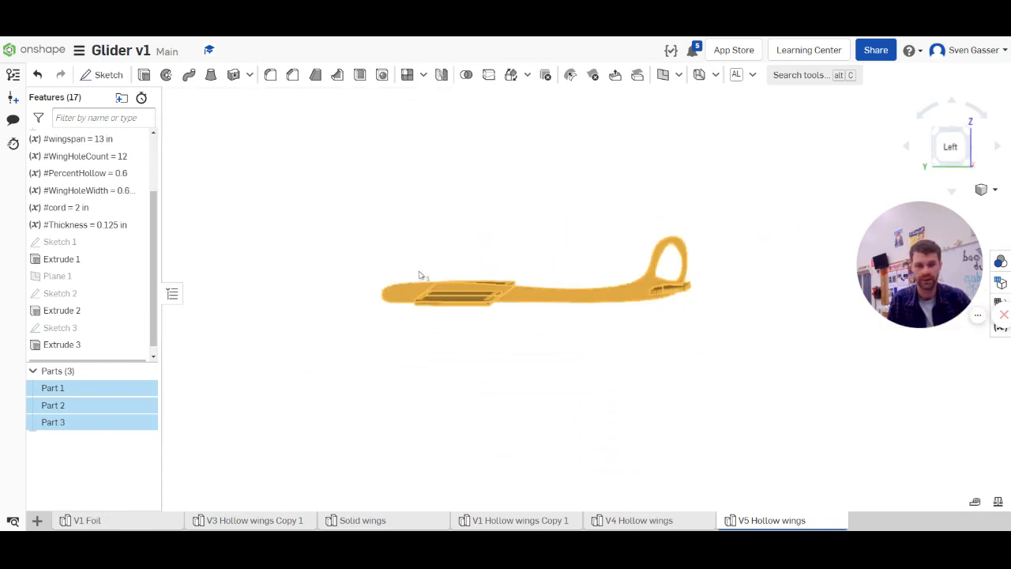
{"action": "left_click", "coordinate": [581, 250]}
In the fuselage sketch, move the upper and lower spline points behind the wing inward and toward the tail to slim the boom, and accept it
{"action": "double_click", "coordinate": [71, 294]}
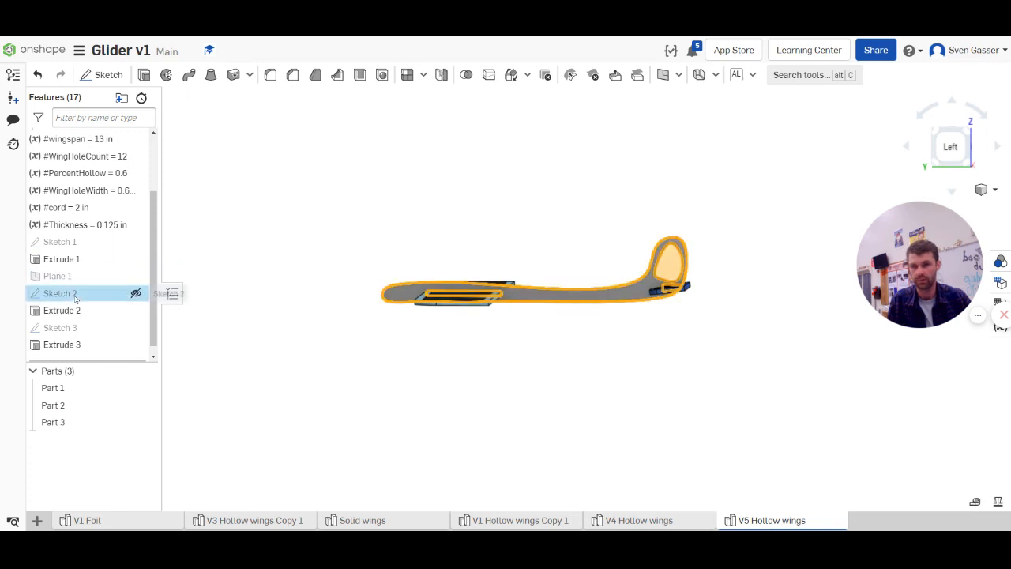
{"action": "scroll", "coordinate": [568, 292], "scroll_direction": "up", "scroll_amount": 4}
{"action": "mouse_move", "coordinate": [514, 298]}
{"action": "right_mouse_down"}
{"action": "mouse_move", "coordinate": [576, 295]}
{"action": "mouse_move", "coordinate": [479, 290]}
{"action": "mouse_move", "coordinate": [532, 298]}
{"action": "right_mouse_up"}
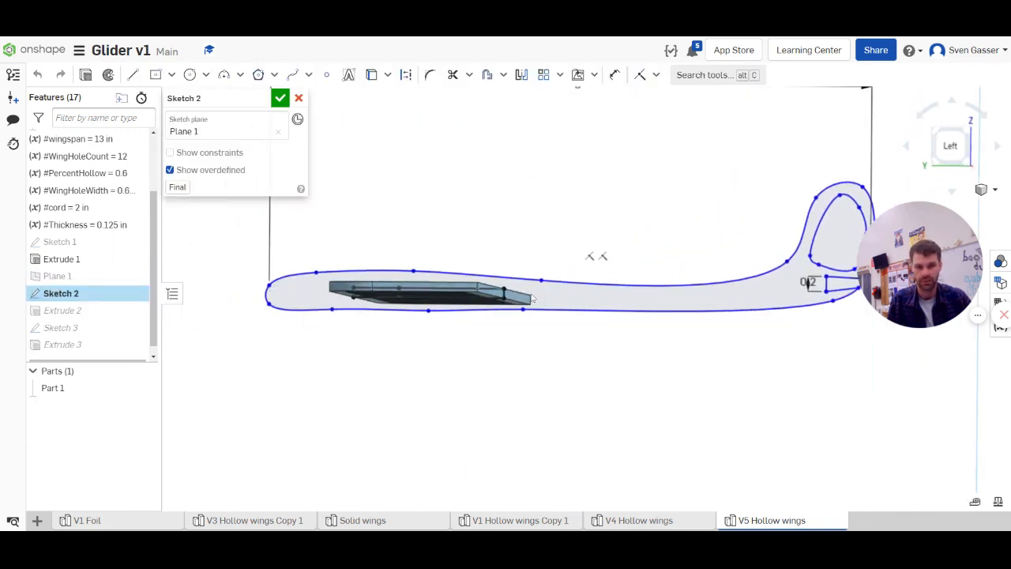
{"action": "left_click_drag", "start_coordinate": [540, 289], "coordinate": [604, 294]}
{"action": "left_click_drag", "start_coordinate": [528, 312], "coordinate": [608, 311]}
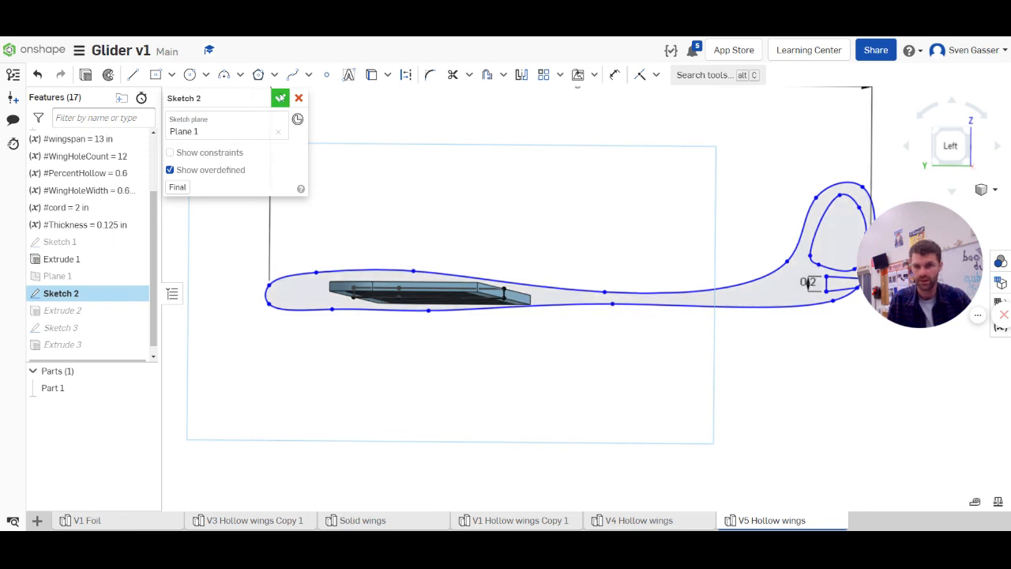
{"action": "left_click", "coordinate": [280, 98]}
Display the mass properties of all three parts again for the slimmed fuselage
{"action": "scroll", "coordinate": [489, 309], "scroll_direction": "down", "scroll_amount": 3}
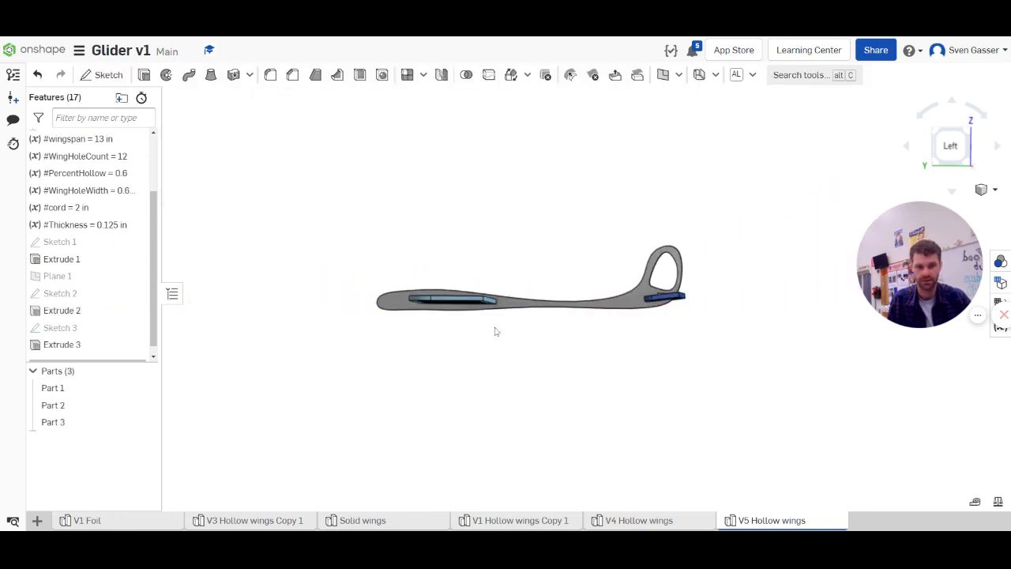
{"action": "left_click", "coordinate": [53, 387]}
{"action": "left_click", "coordinate": [56, 422], "text": "shift"}
{"action": "right_click", "coordinate": [123, 422]}
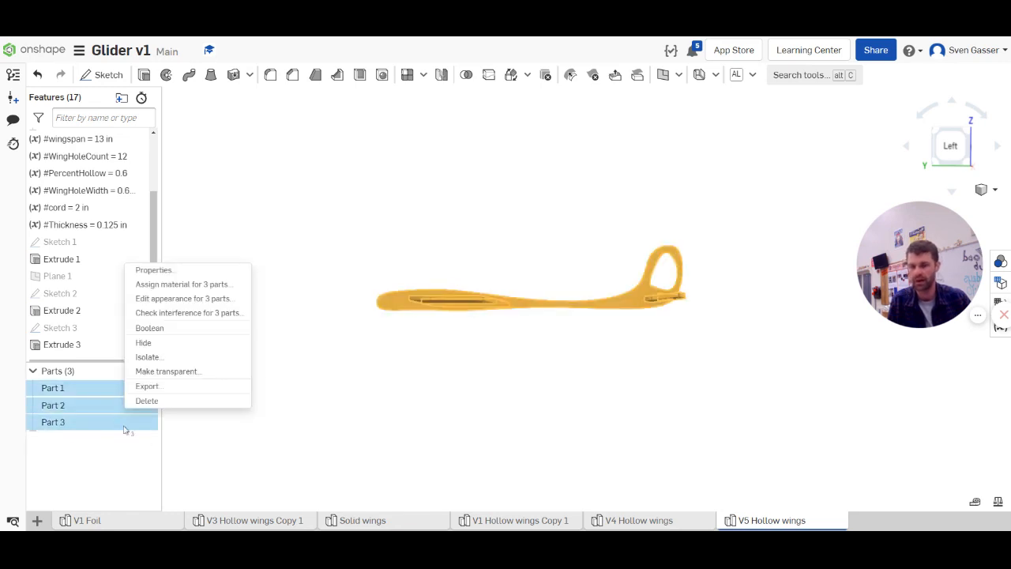
{"action": "left_click", "coordinate": [963, 528]}
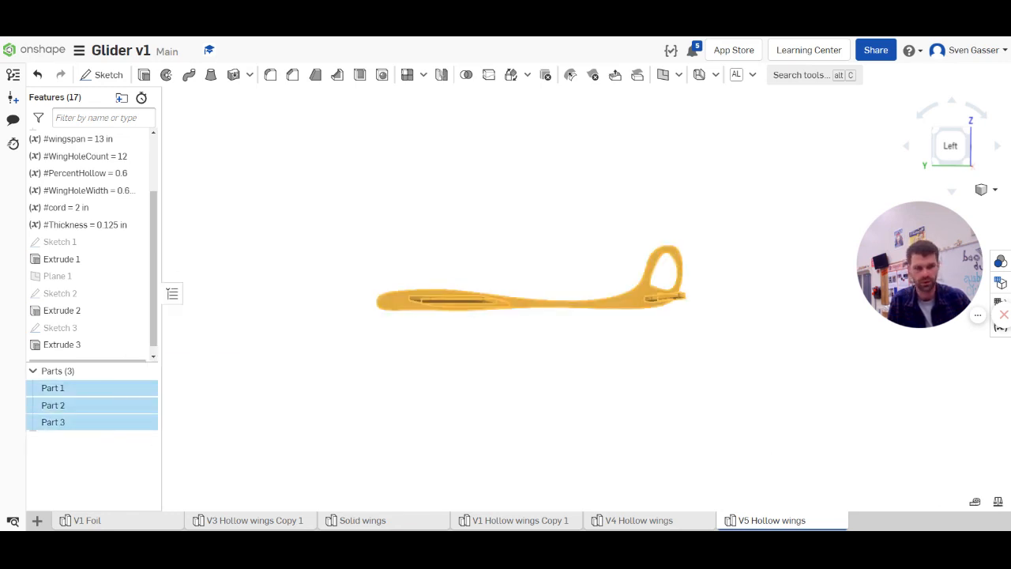
{"action": "left_click", "coordinate": [998, 502]}
Examine where the center of mass falls on the wing of the slimmed glider, close the mass properties and clear the selection
{"action": "scroll", "coordinate": [615, 398], "scroll_direction": "down", "scroll_amount": 2}
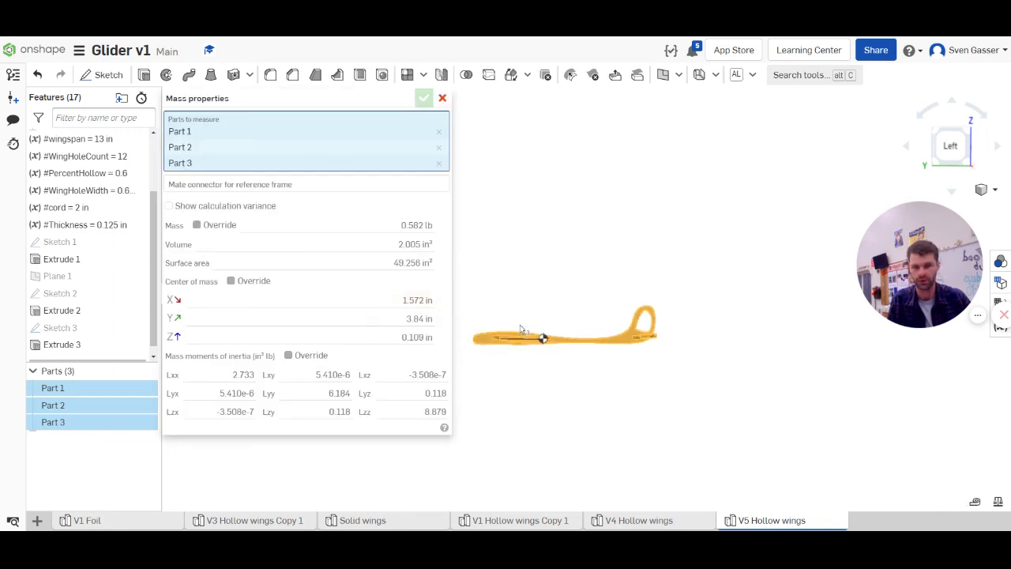
{"action": "scroll", "coordinate": [542, 334], "scroll_direction": "up", "scroll_amount": 3}
{"action": "right_click_drag", "start_coordinate": [536, 361], "coordinate": [546, 287]}
{"action": "scroll", "coordinate": [557, 292], "scroll_direction": "up", "scroll_amount": 5}
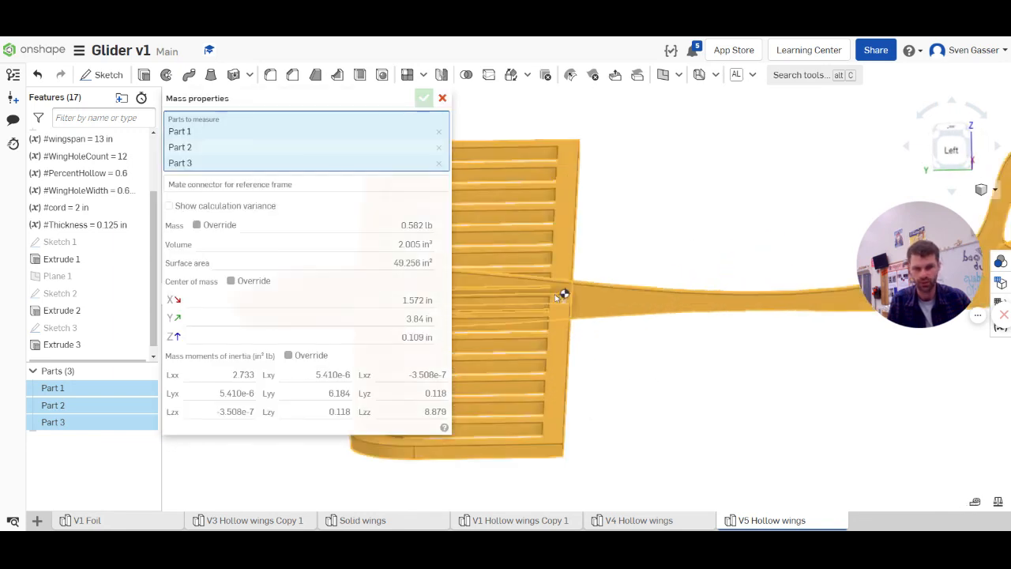
{"action": "right_click_drag", "start_coordinate": [578, 324], "coordinate": [542, 297]}
{"action": "scroll", "coordinate": [541, 297], "scroll_direction": "down", "scroll_amount": 3}
{"action": "left_click", "coordinate": [443, 98]}
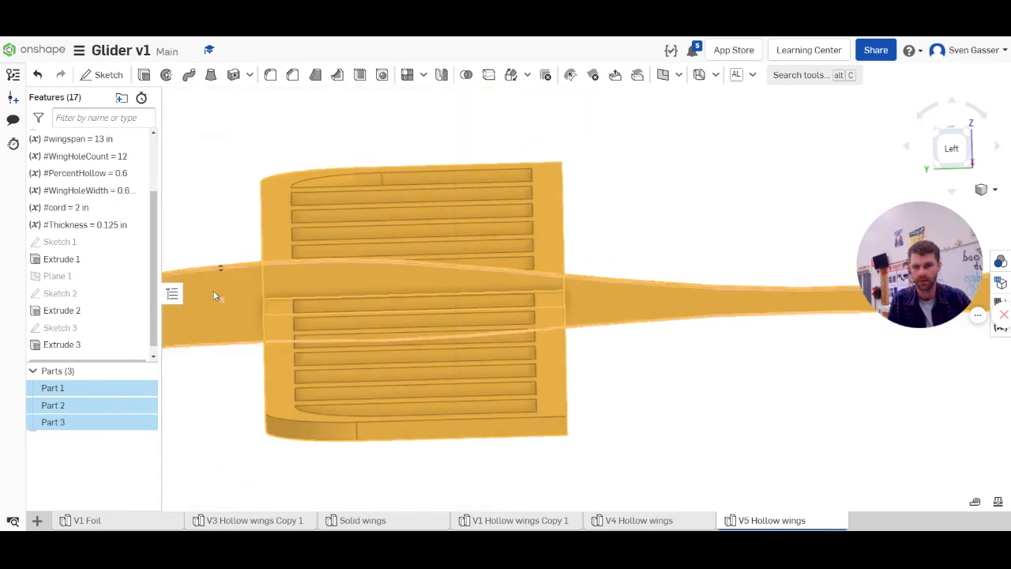
{"action": "scroll", "coordinate": [462, 356], "scroll_direction": "down", "scroll_amount": 4}
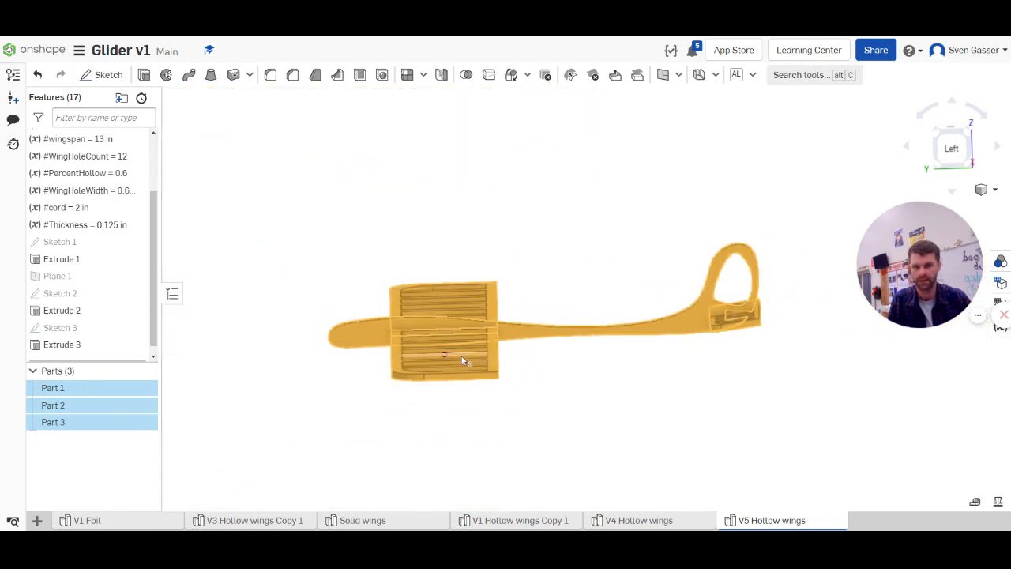
{"action": "left_click", "coordinate": [479, 268]}
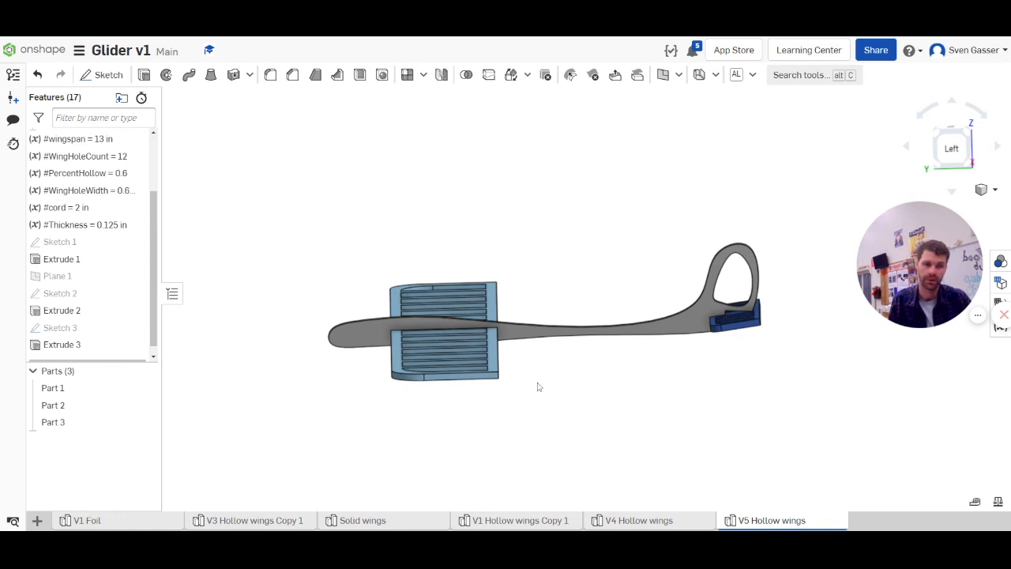
{"action": "right_click_drag", "start_coordinate": [537, 386], "coordinate": [552, 393]}
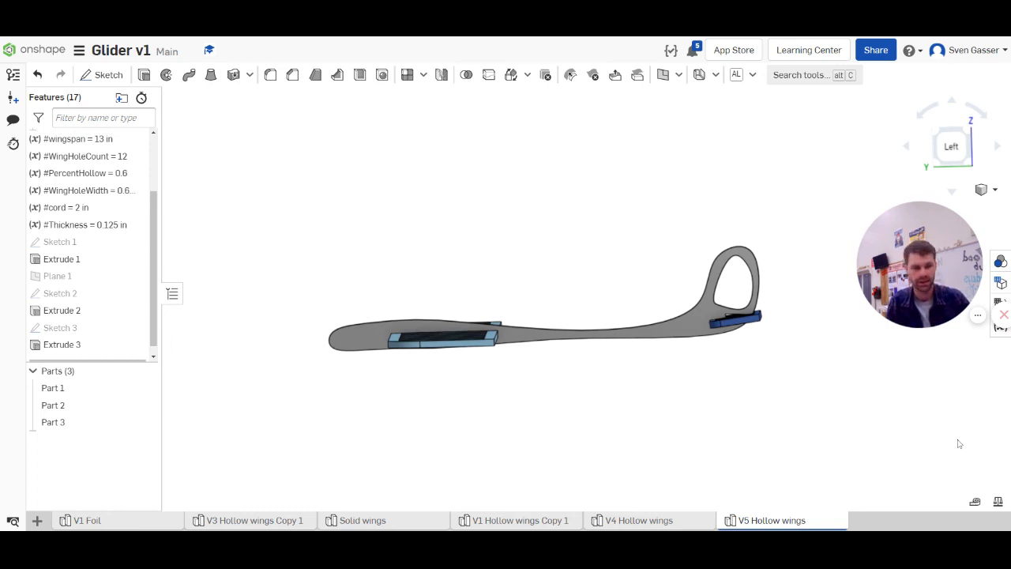
{"action": "left_click_drag", "start_coordinate": [909, 321], "coordinate": [799, 340]}
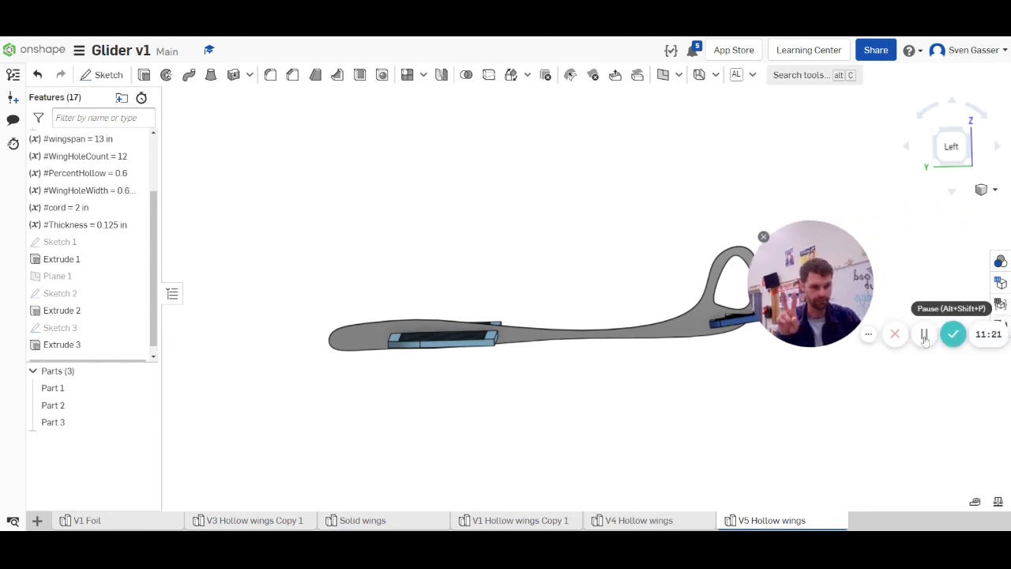